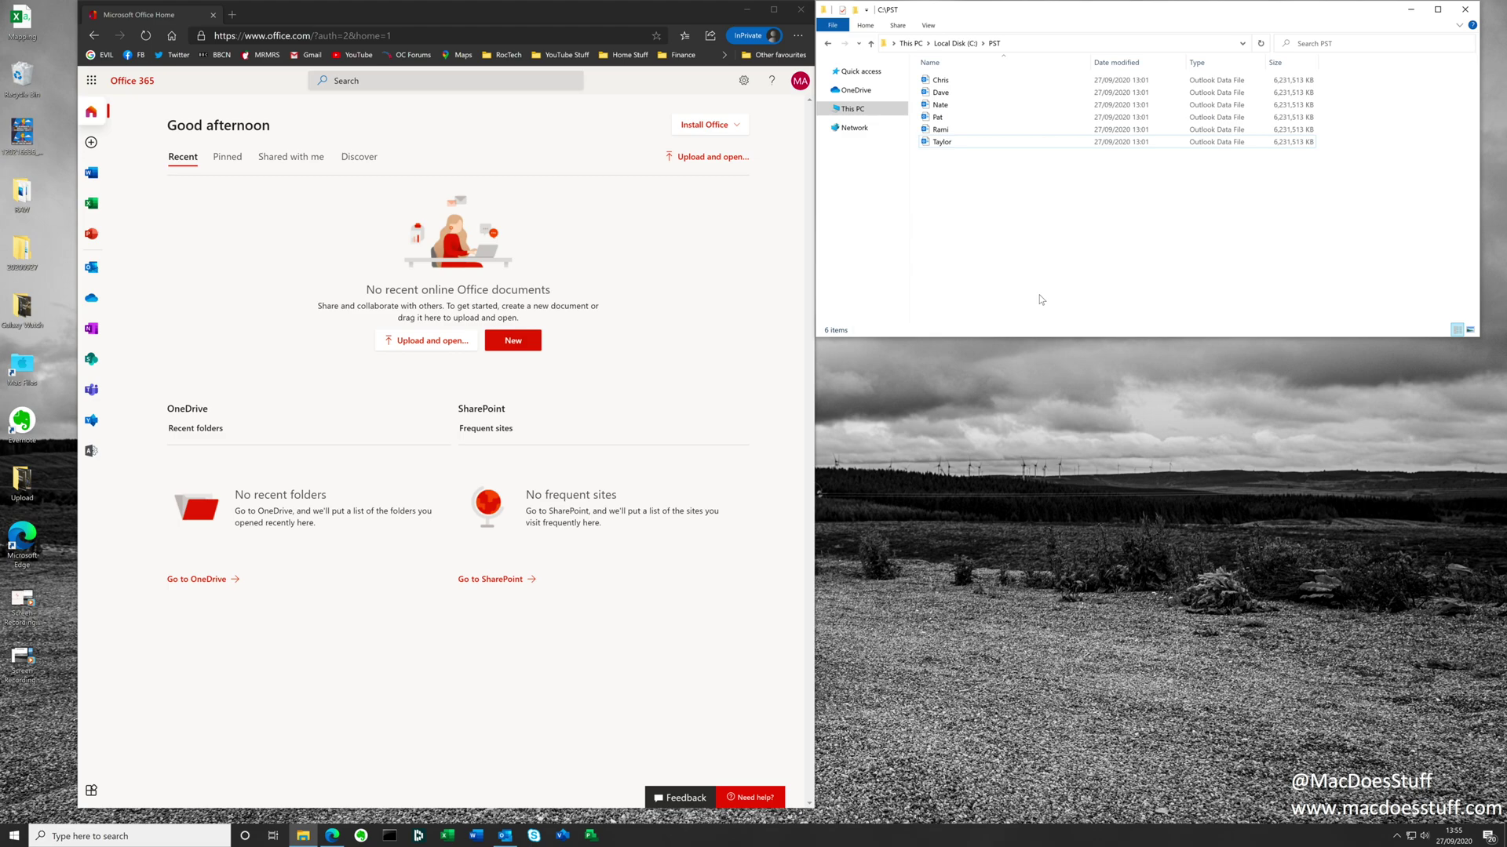
Open the Active users list in the Microsoft 365 admin center, showing seven E5 users.
{"action": "left_click", "coordinate": [724, 268]}
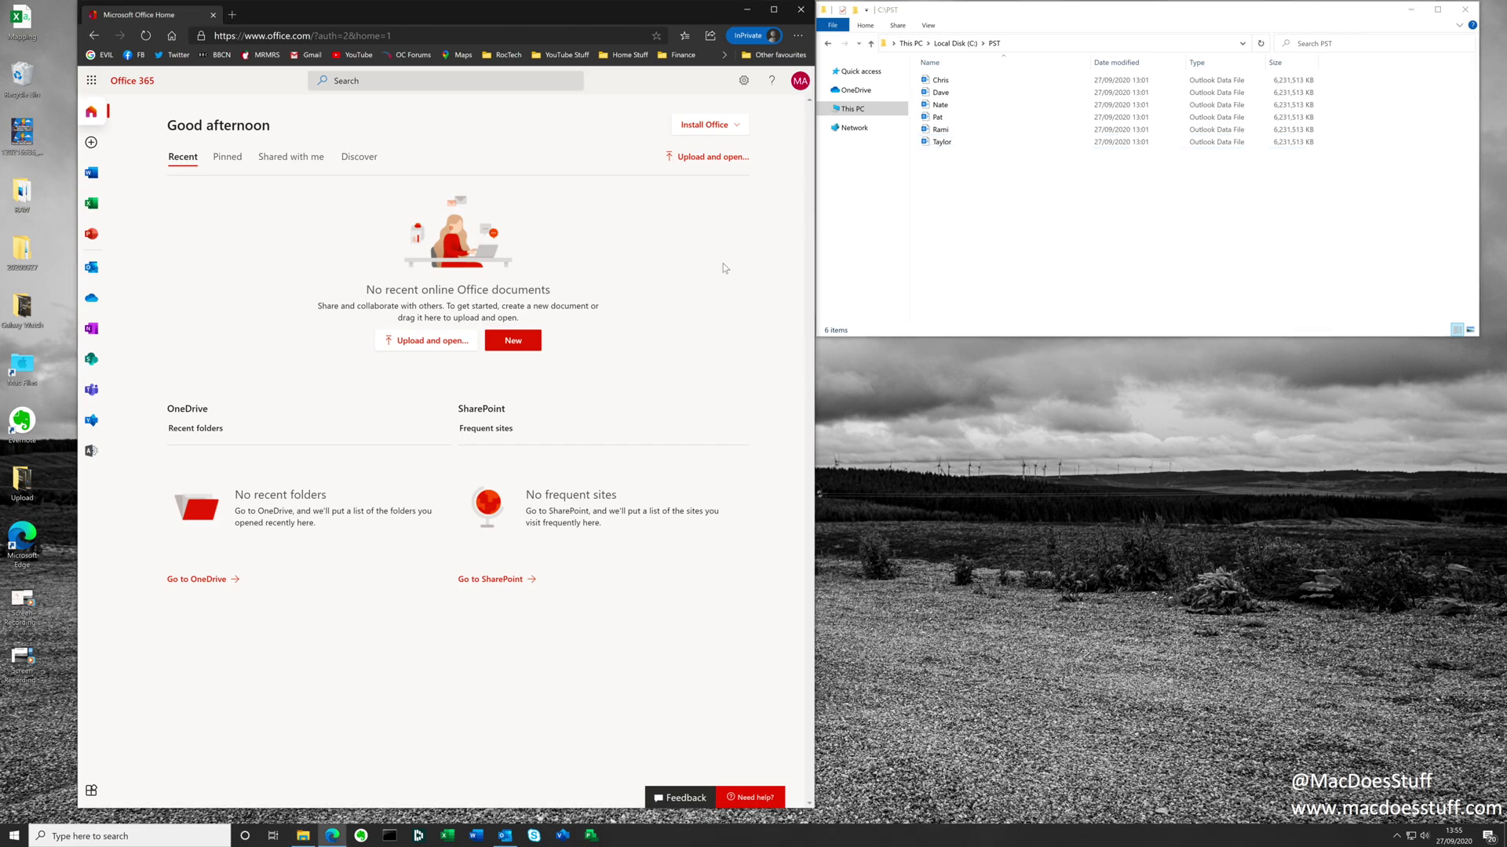
{"action": "left_click", "coordinate": [91, 451]}
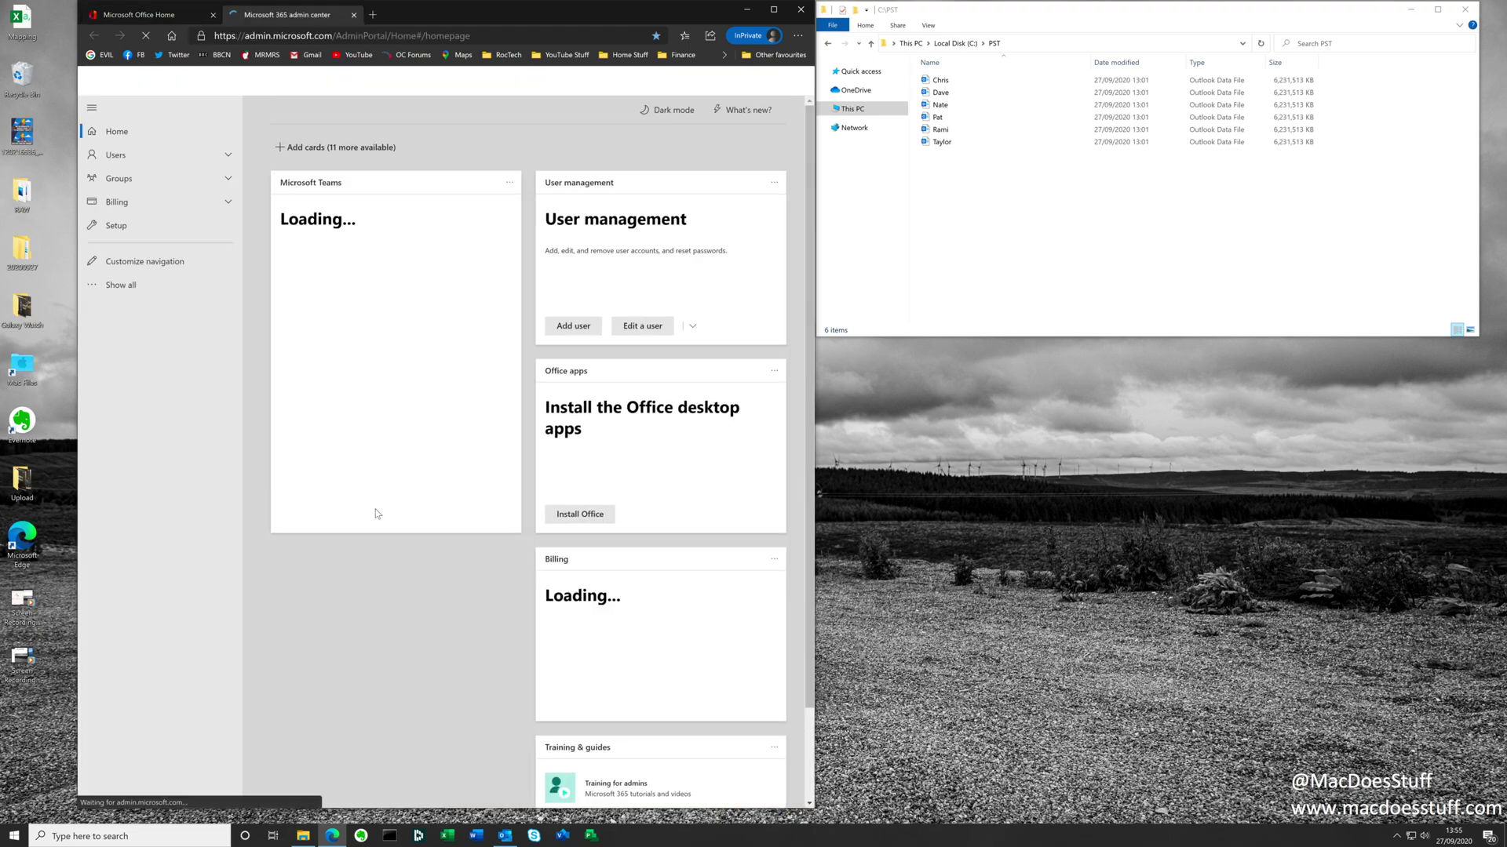
{"action": "left_click", "coordinate": [115, 155]}
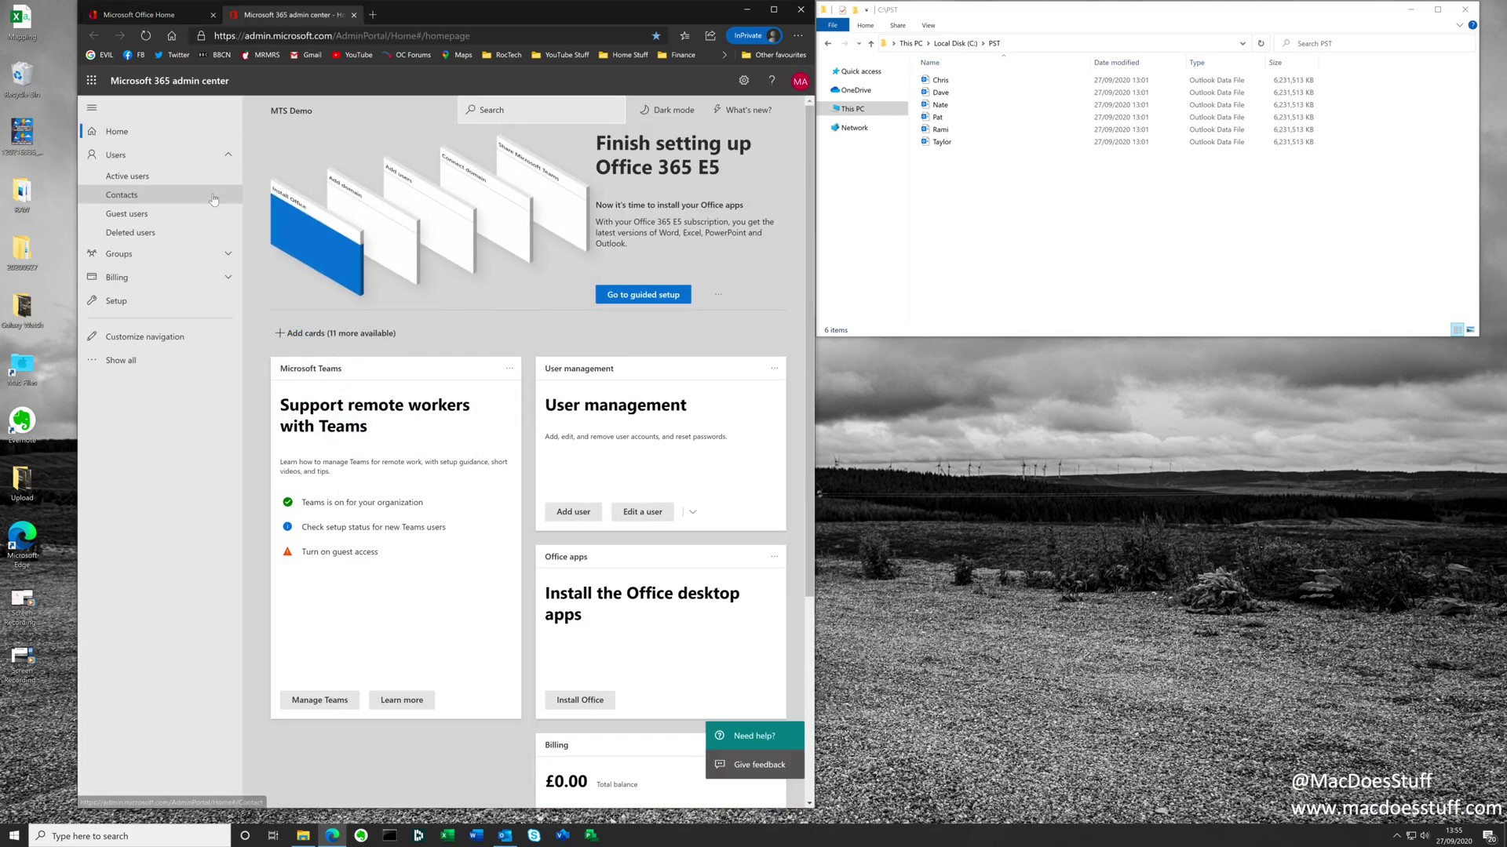
{"action": "left_click", "coordinate": [127, 176]}
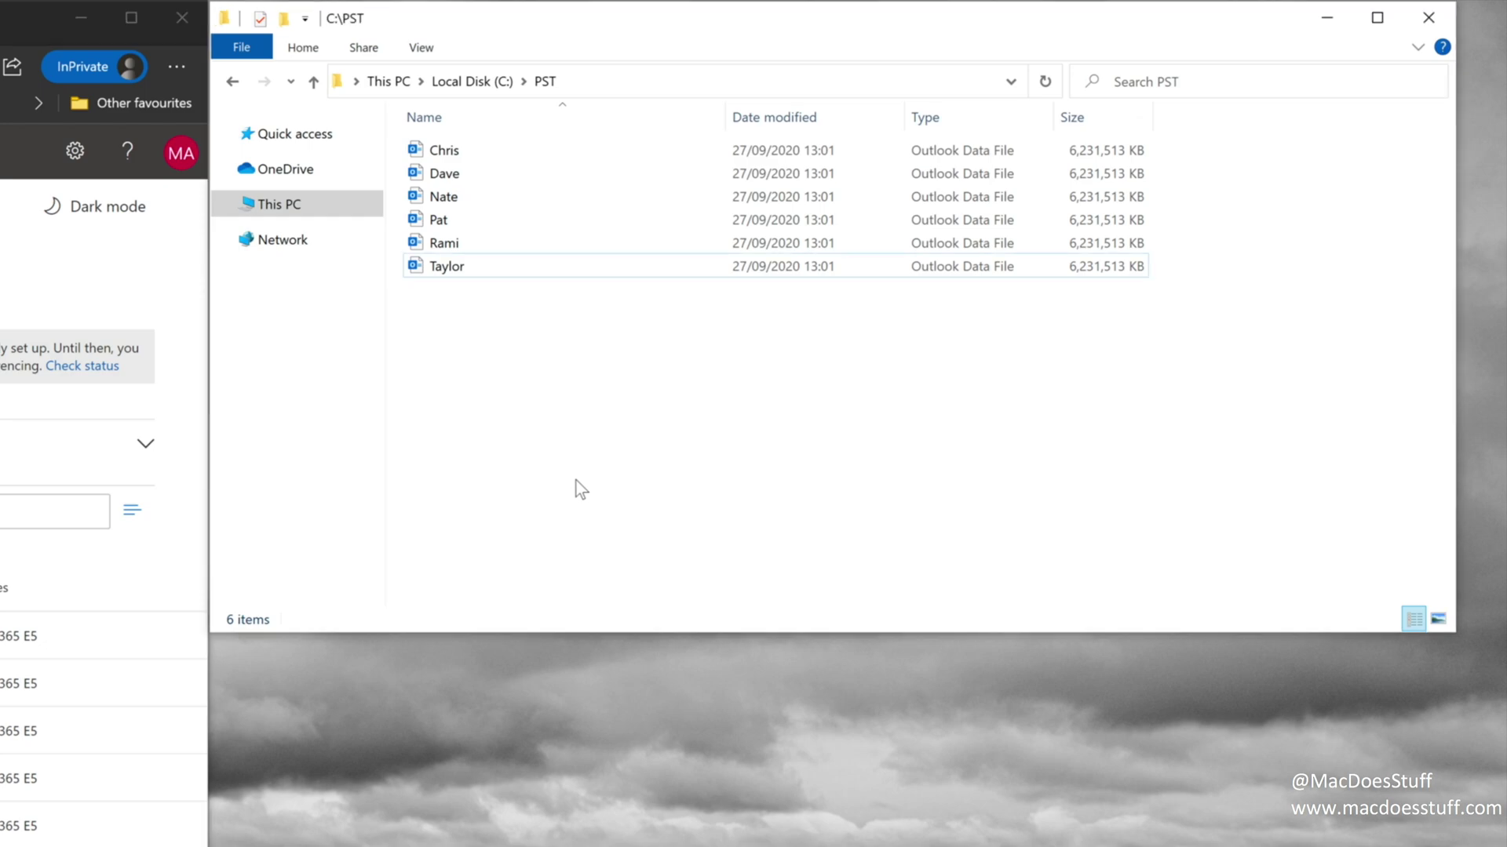
Select all six PST files, then clear the selection.
{"action": "left_click", "coordinate": [1028, 84]}
{"action": "left_click", "coordinate": [603, 266], "text": "shift"}
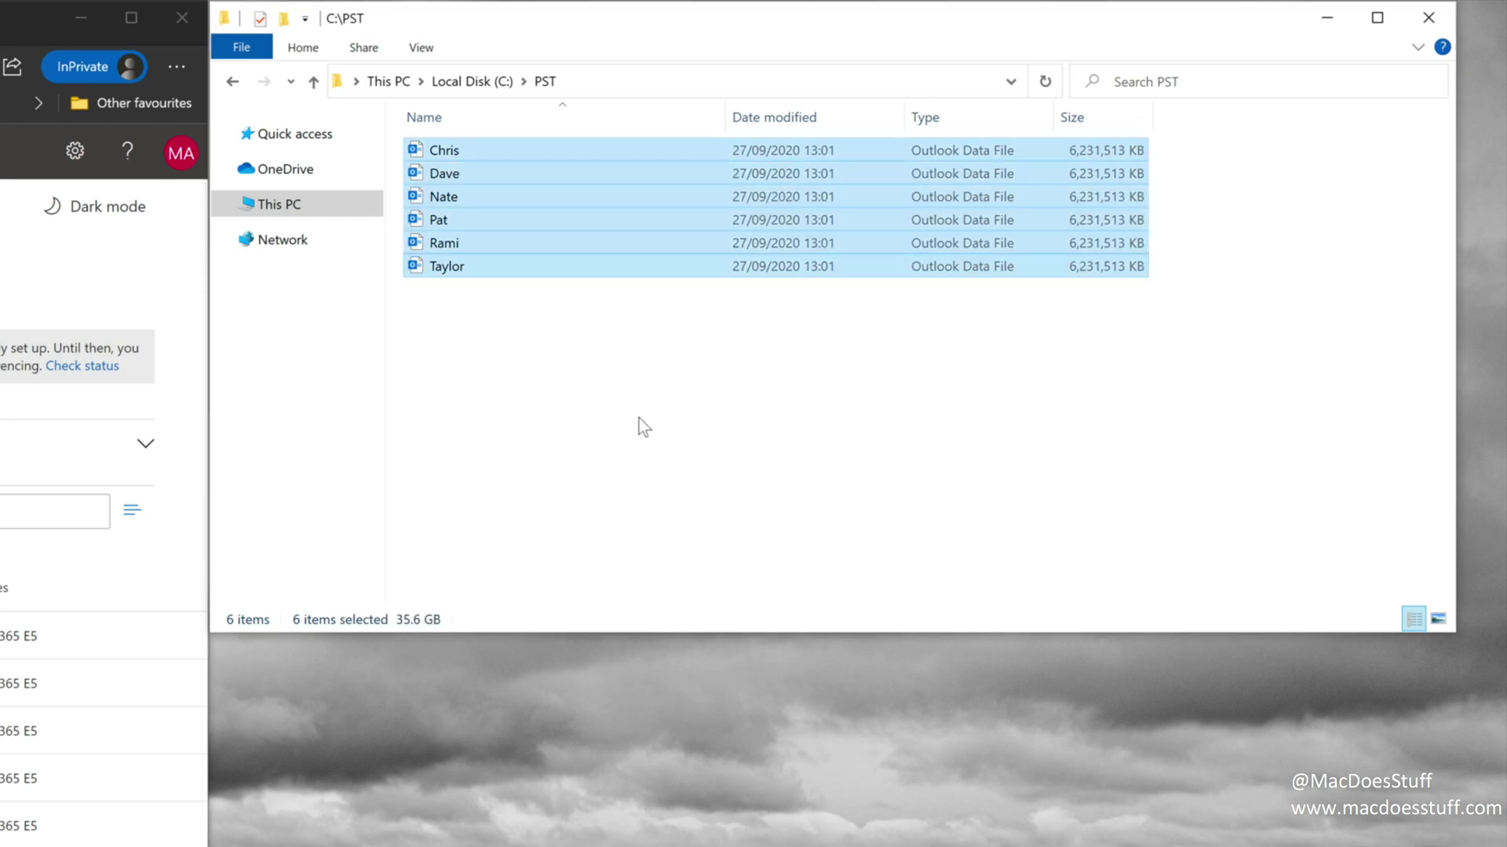
{"action": "left_click", "coordinate": [639, 418]}
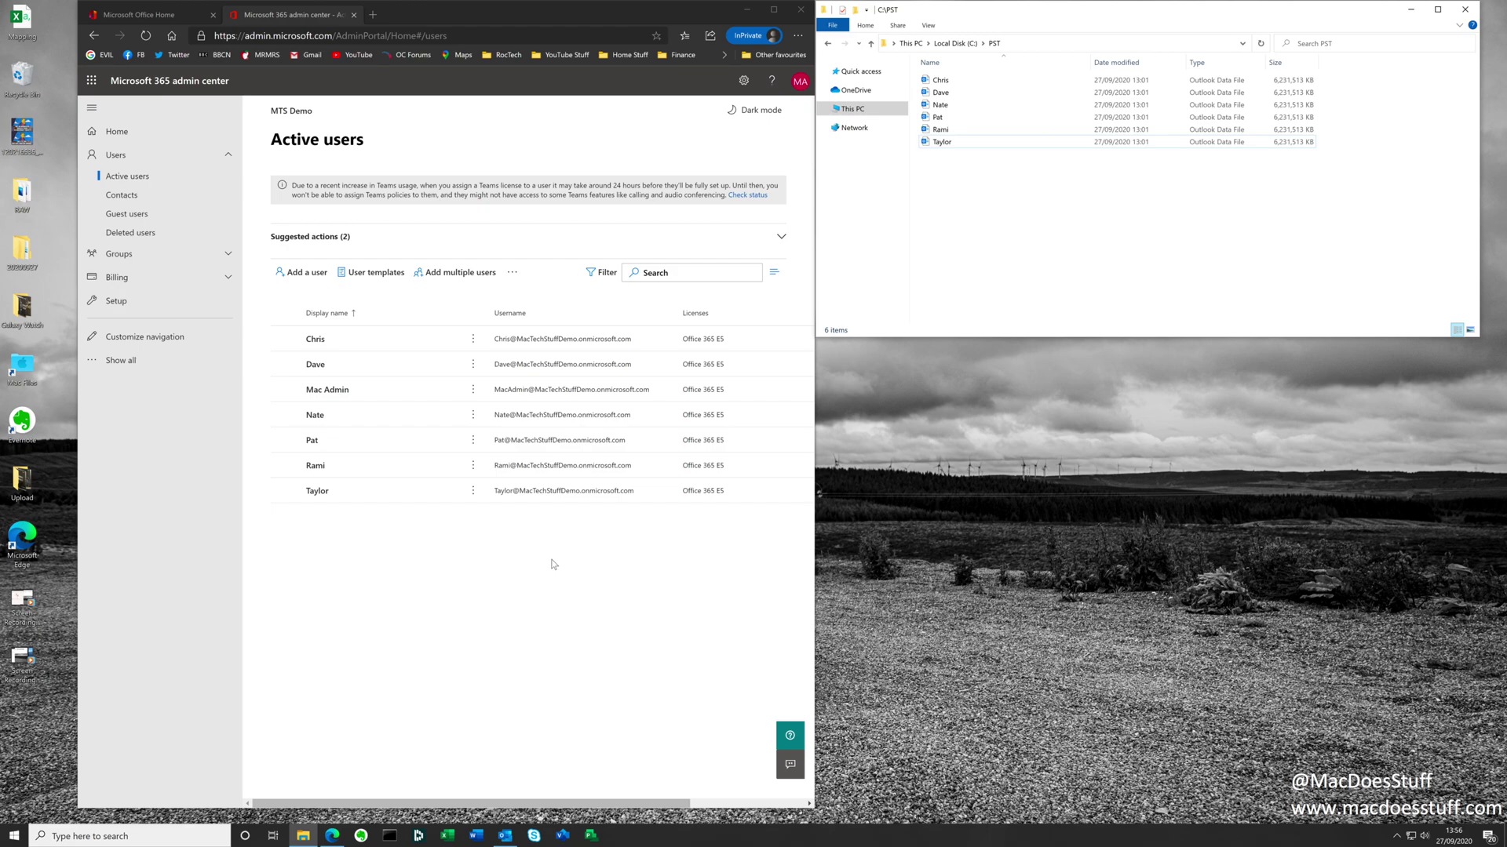
Load protection.office.com in a new browser tab.
{"action": "left_click", "coordinate": [552, 561]}
{"action": "key", "text": "ctrl+t"}
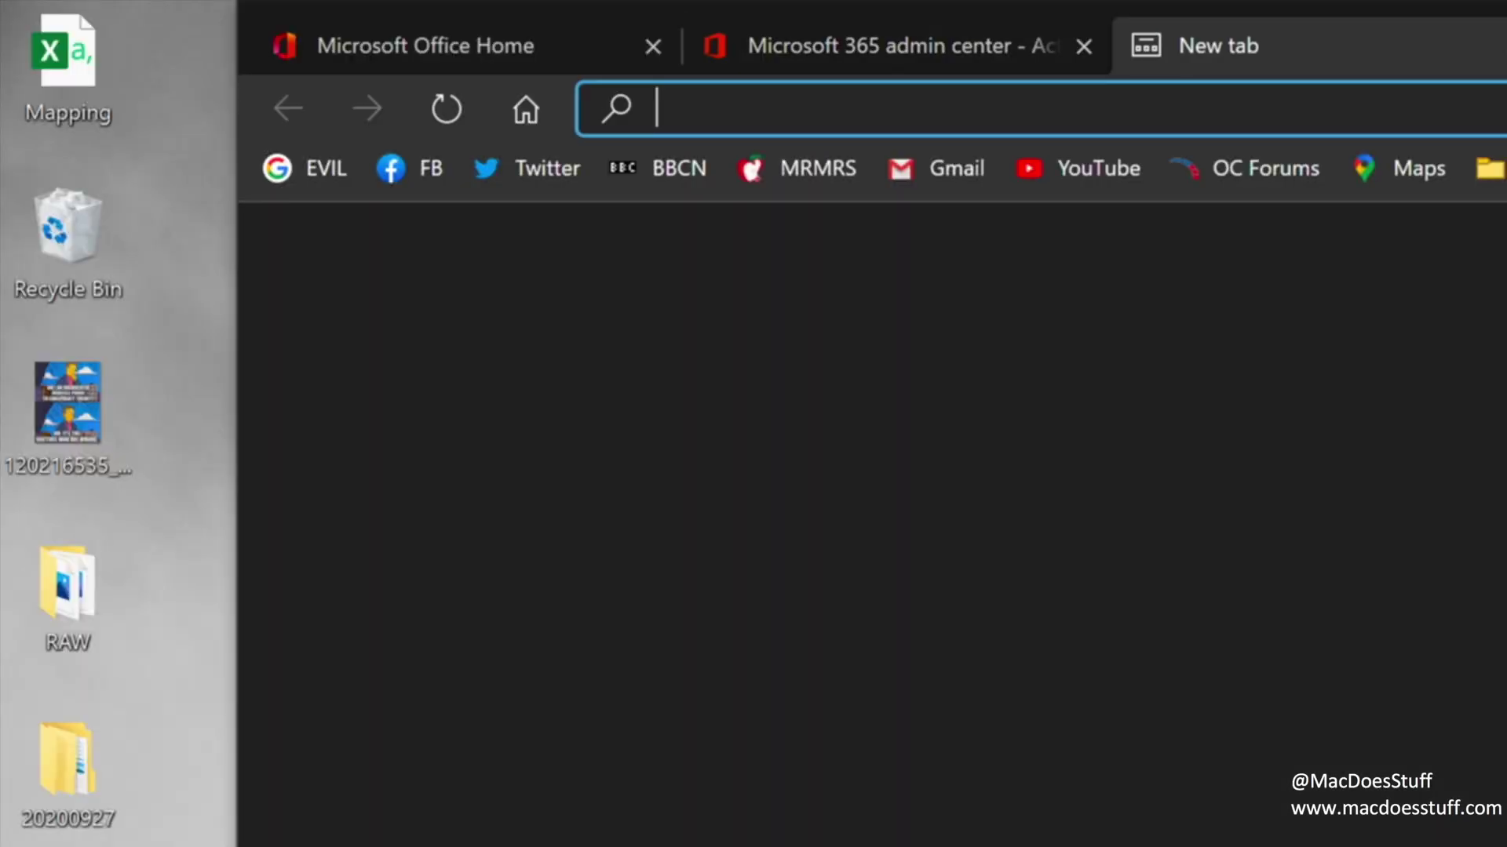
{"action": "type", "text": "protection."}
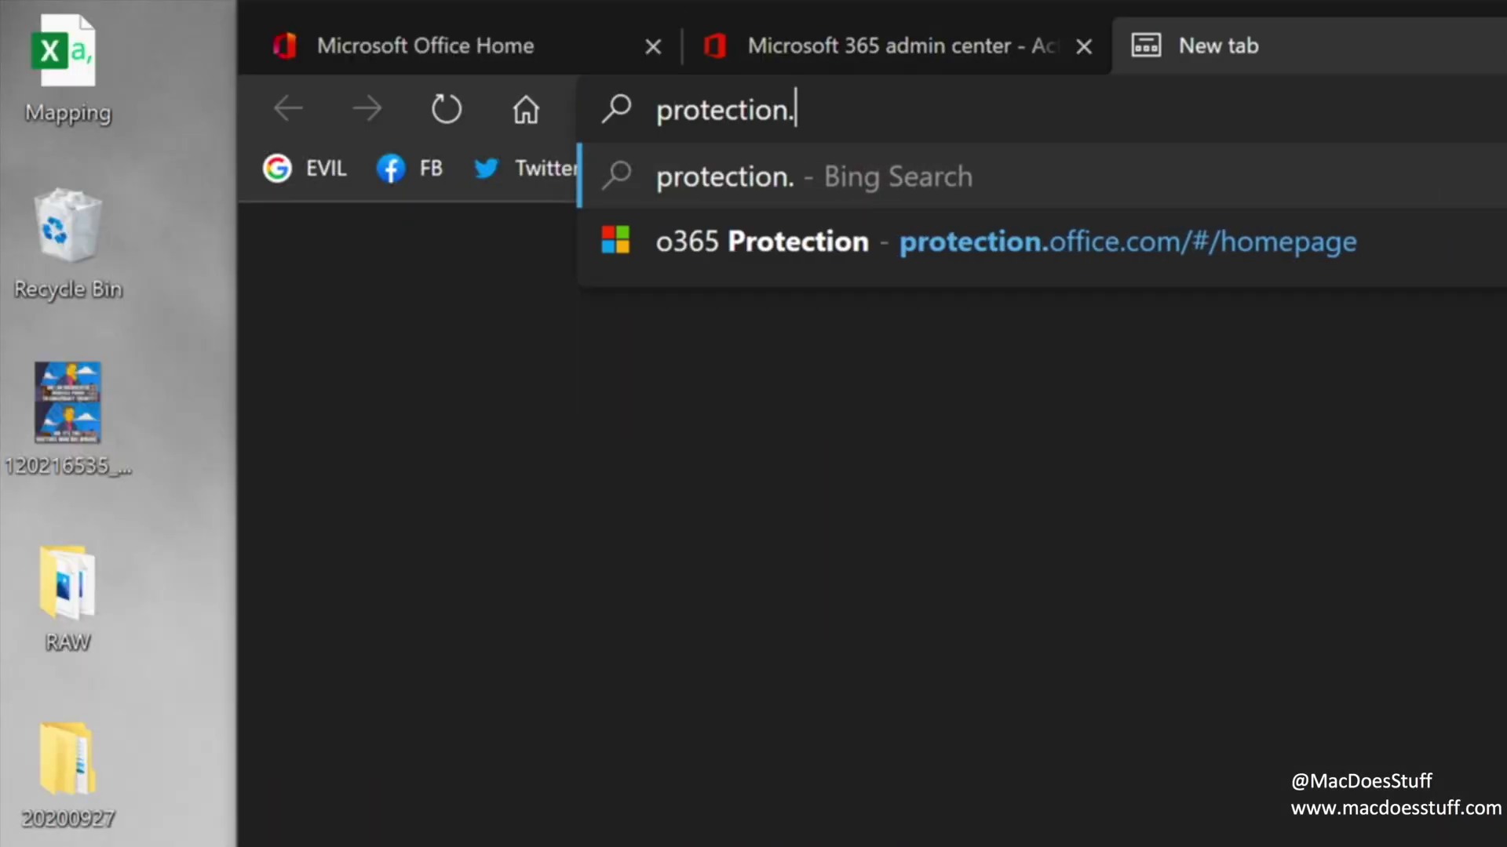
{"action": "type", "text": "office.com"}
{"action": "key", "text": "Return"}
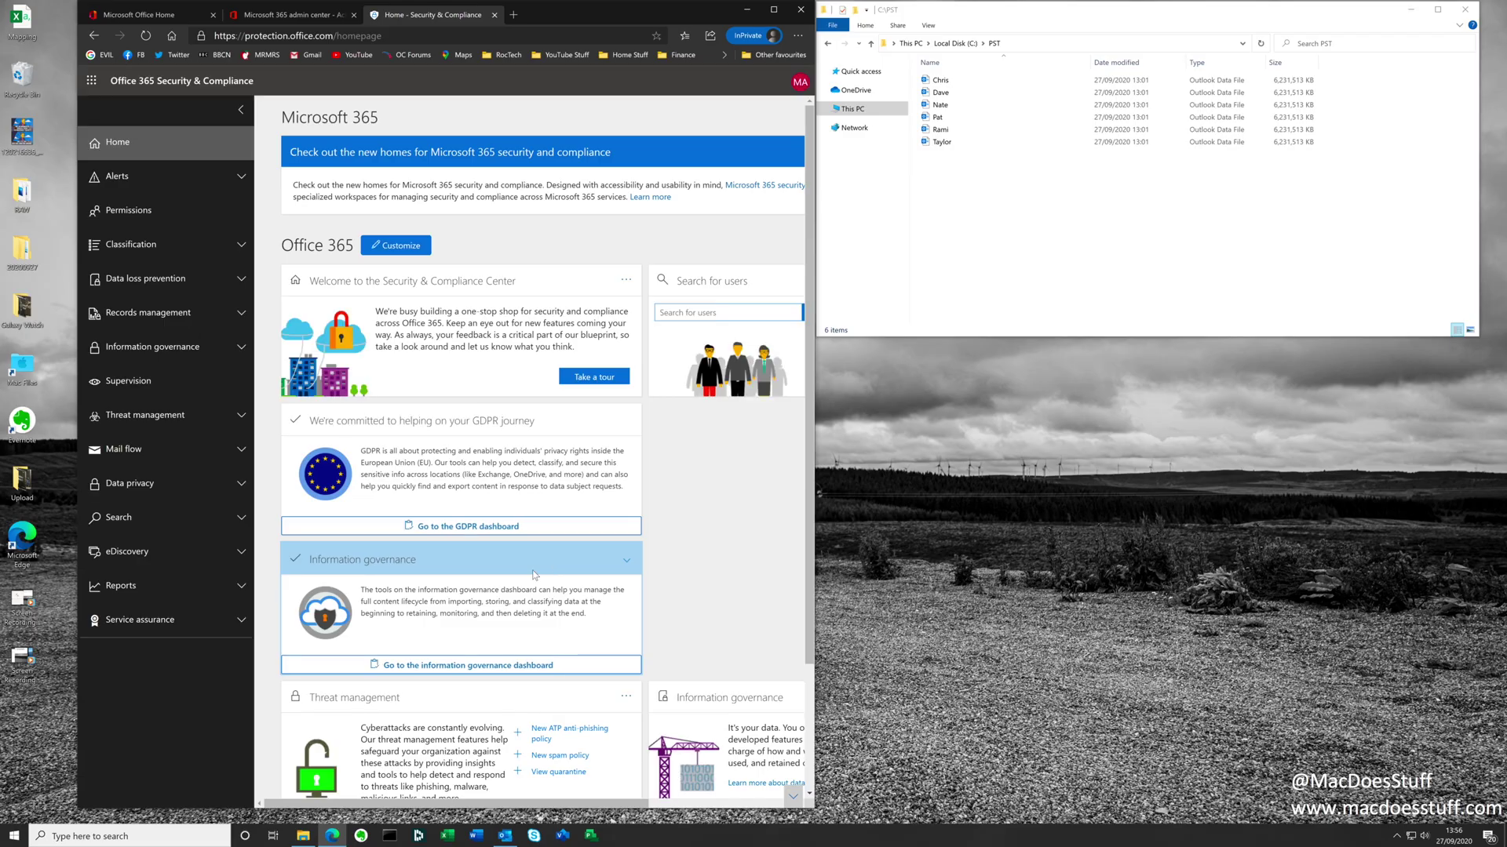
Open Information governance > Import > Import PST Files and highlight the required-role warning.
{"action": "left_click", "coordinate": [240, 351]}
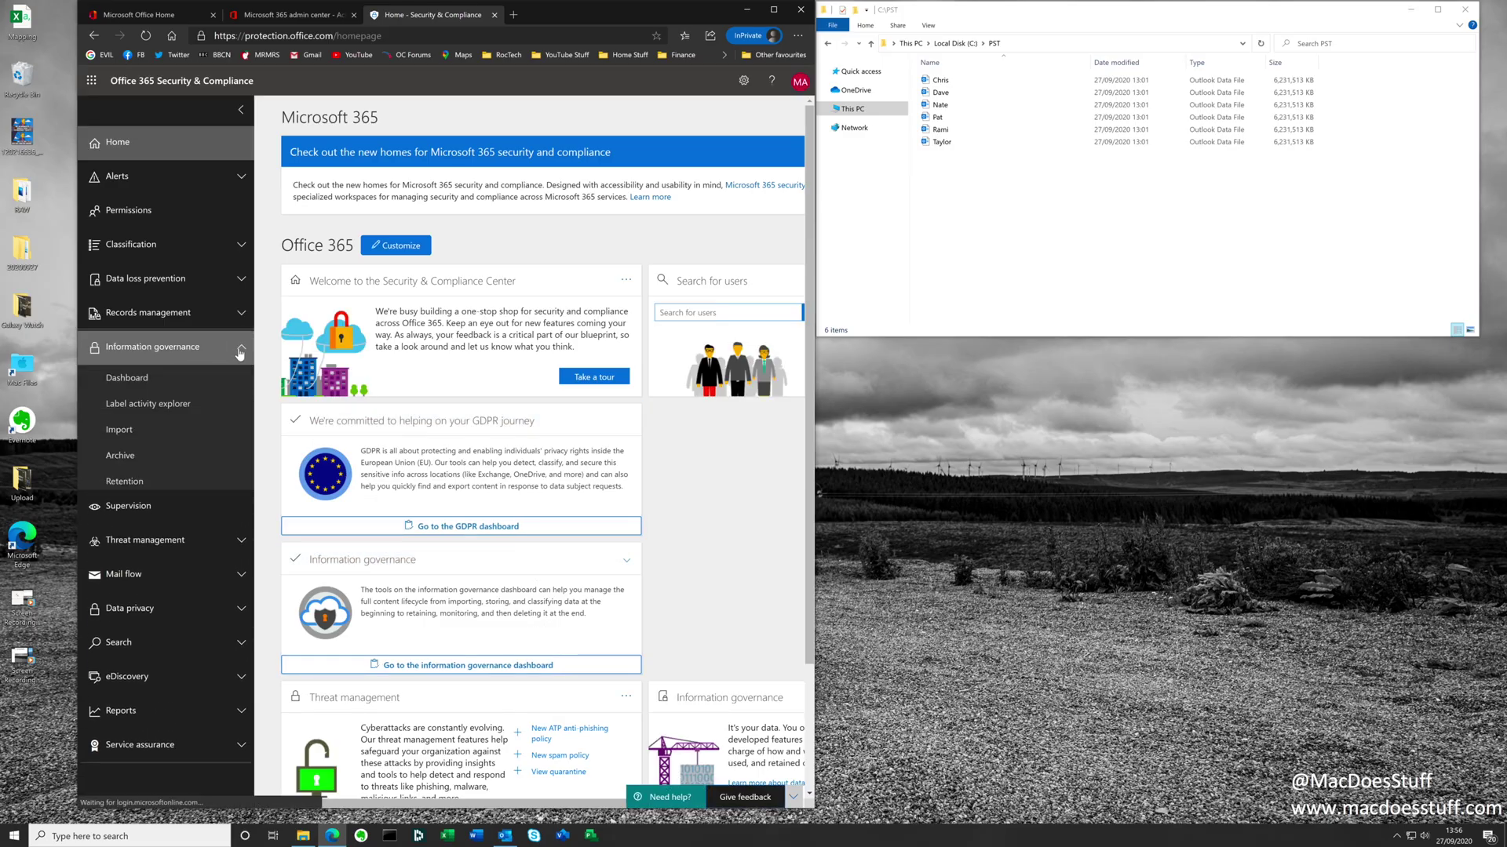
{"action": "left_click", "coordinate": [156, 434]}
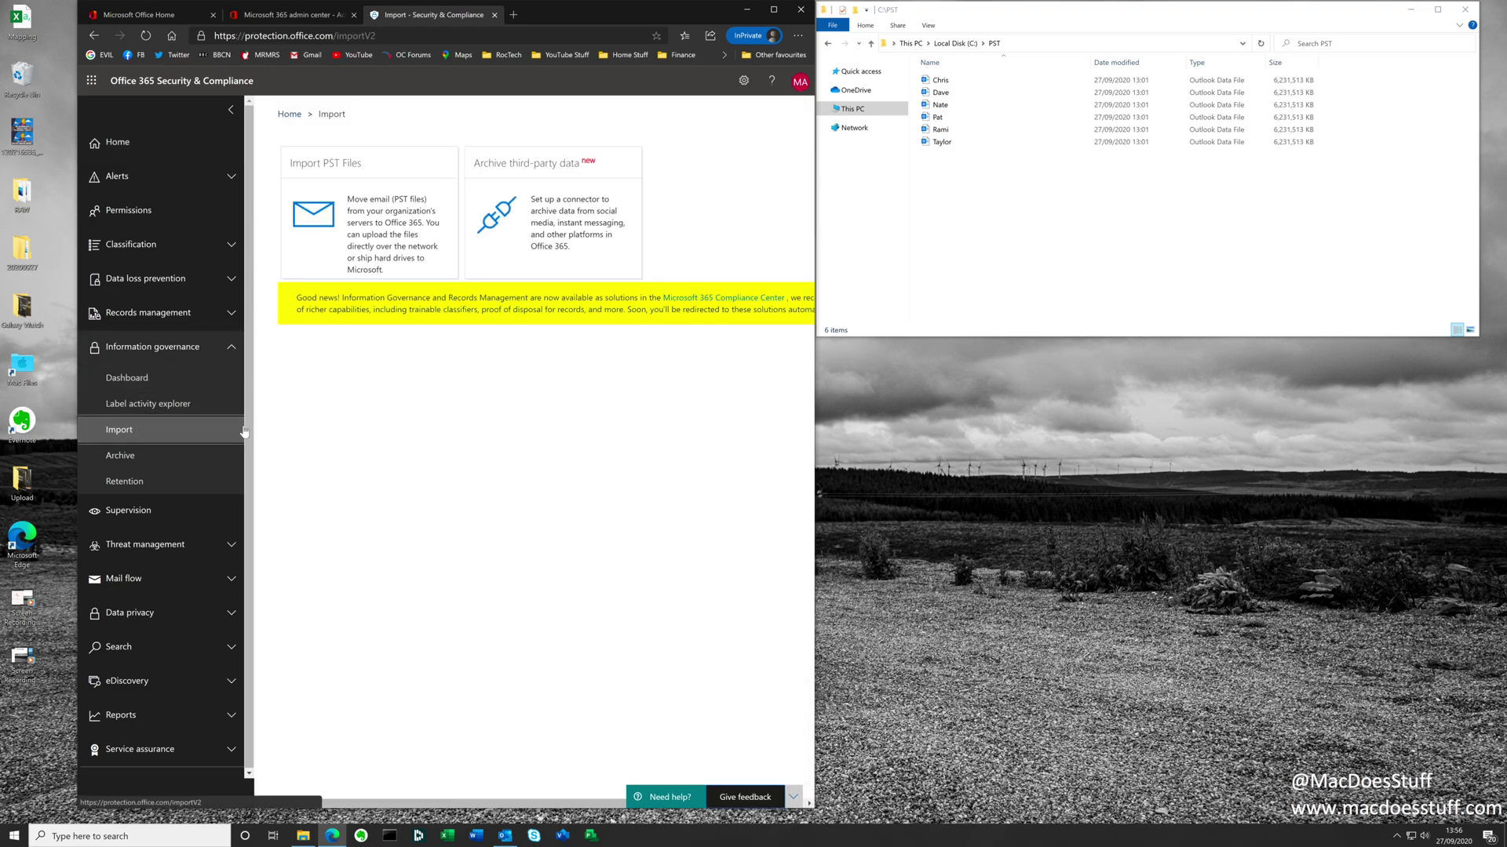
{"action": "left_click", "coordinate": [355, 228]}
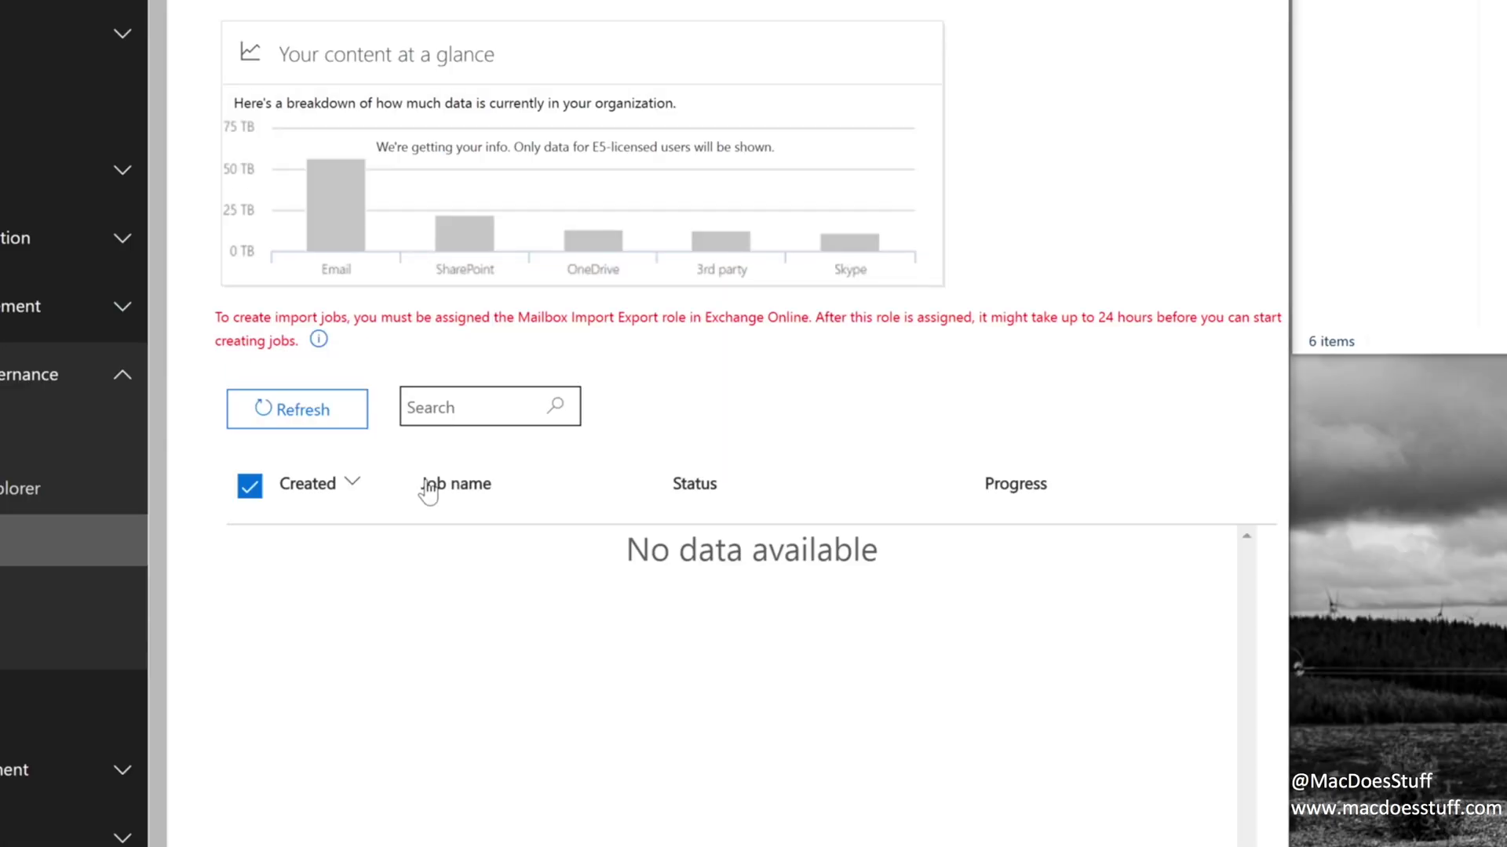
{"action": "left_click_drag", "start_coordinate": [213, 327], "coordinate": [810, 324]}
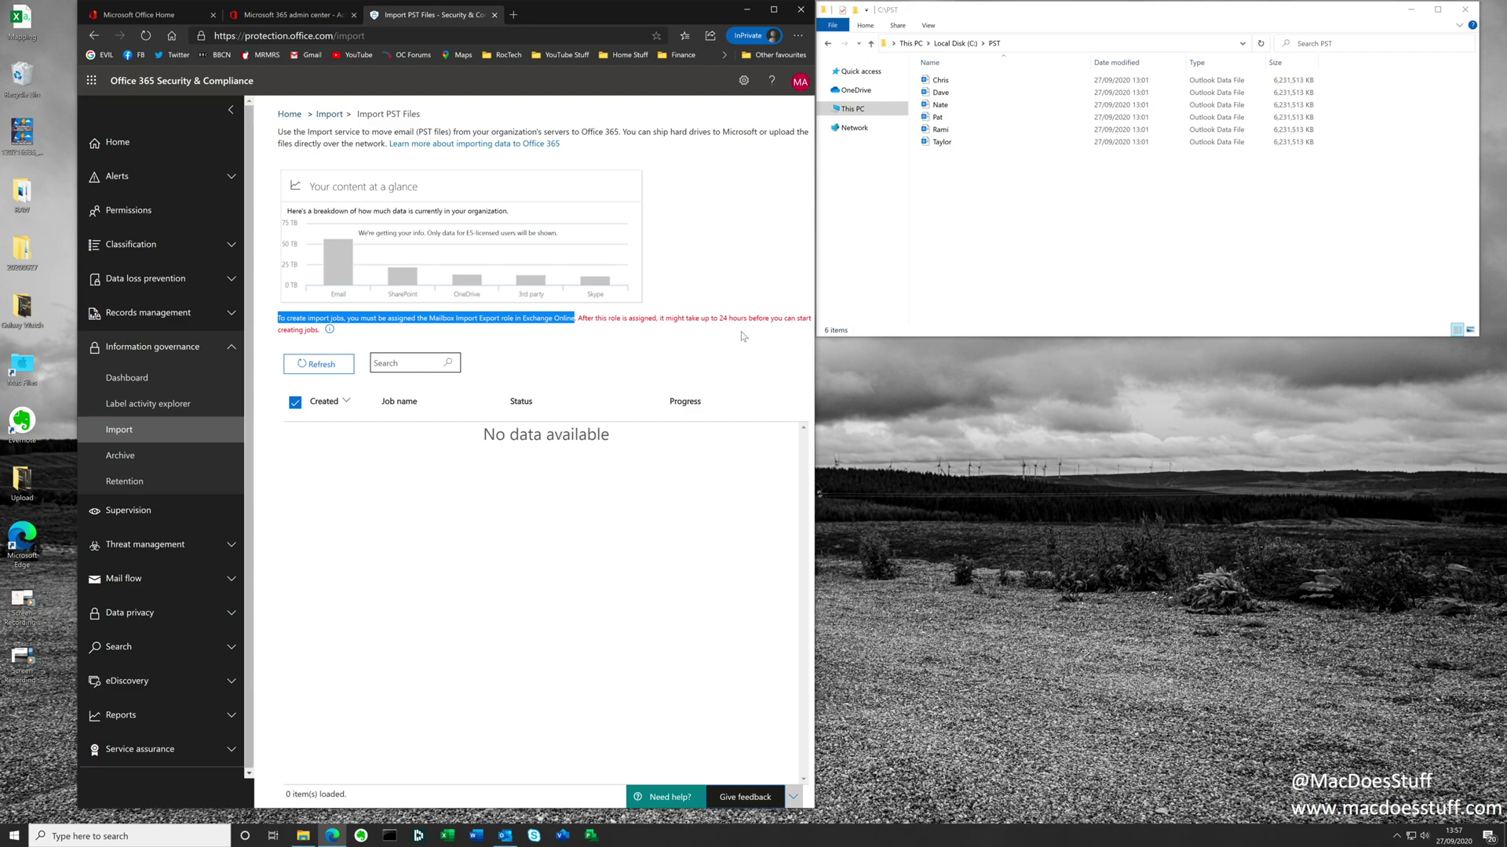
Open the Exchange admin center's admin roles and start a new role group.
{"action": "left_click", "coordinate": [326, 16]}
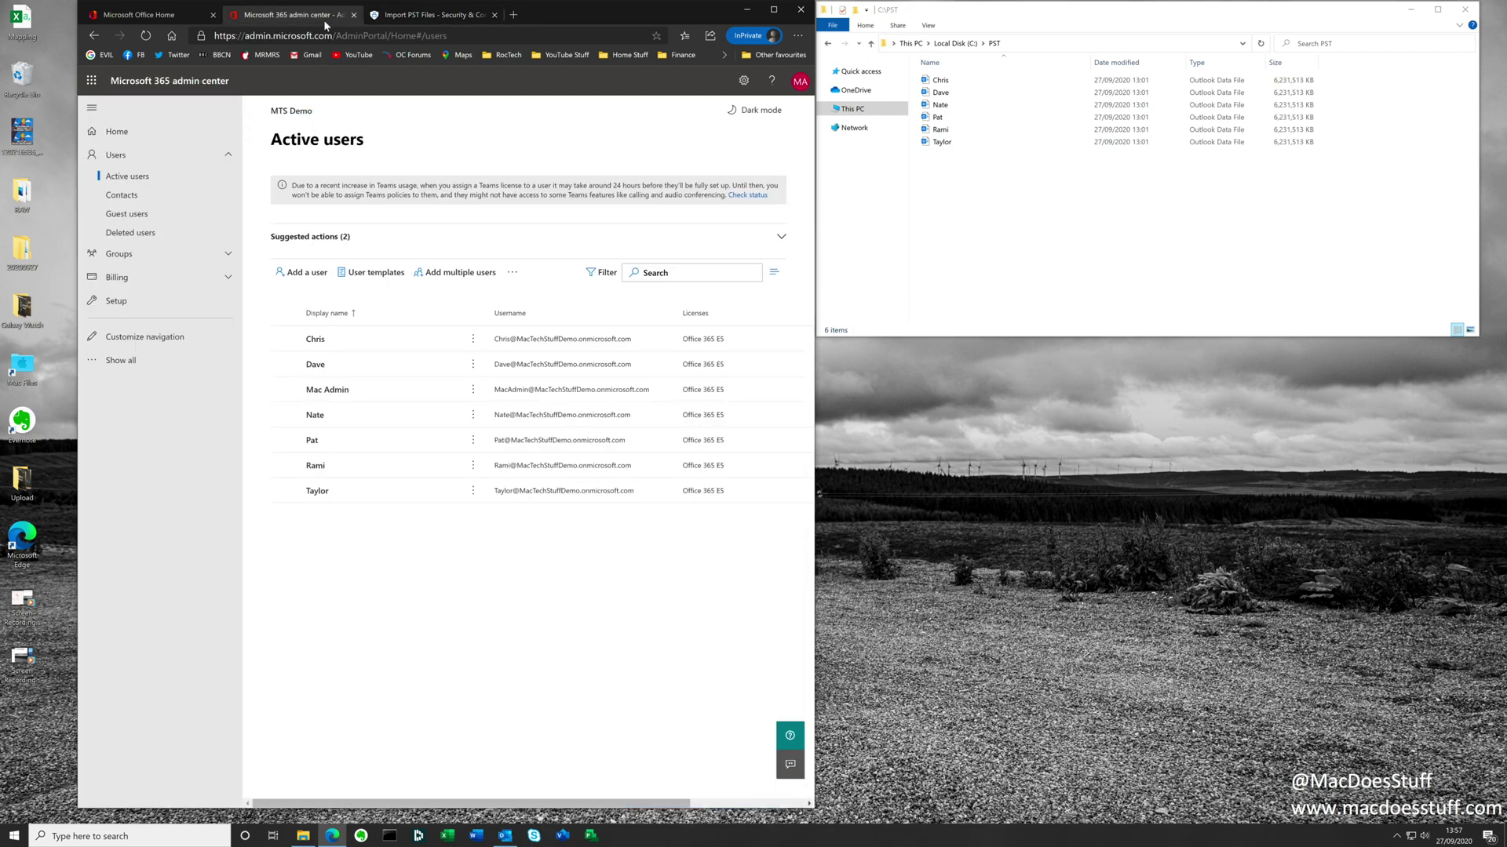
{"action": "left_click", "coordinate": [121, 361]}
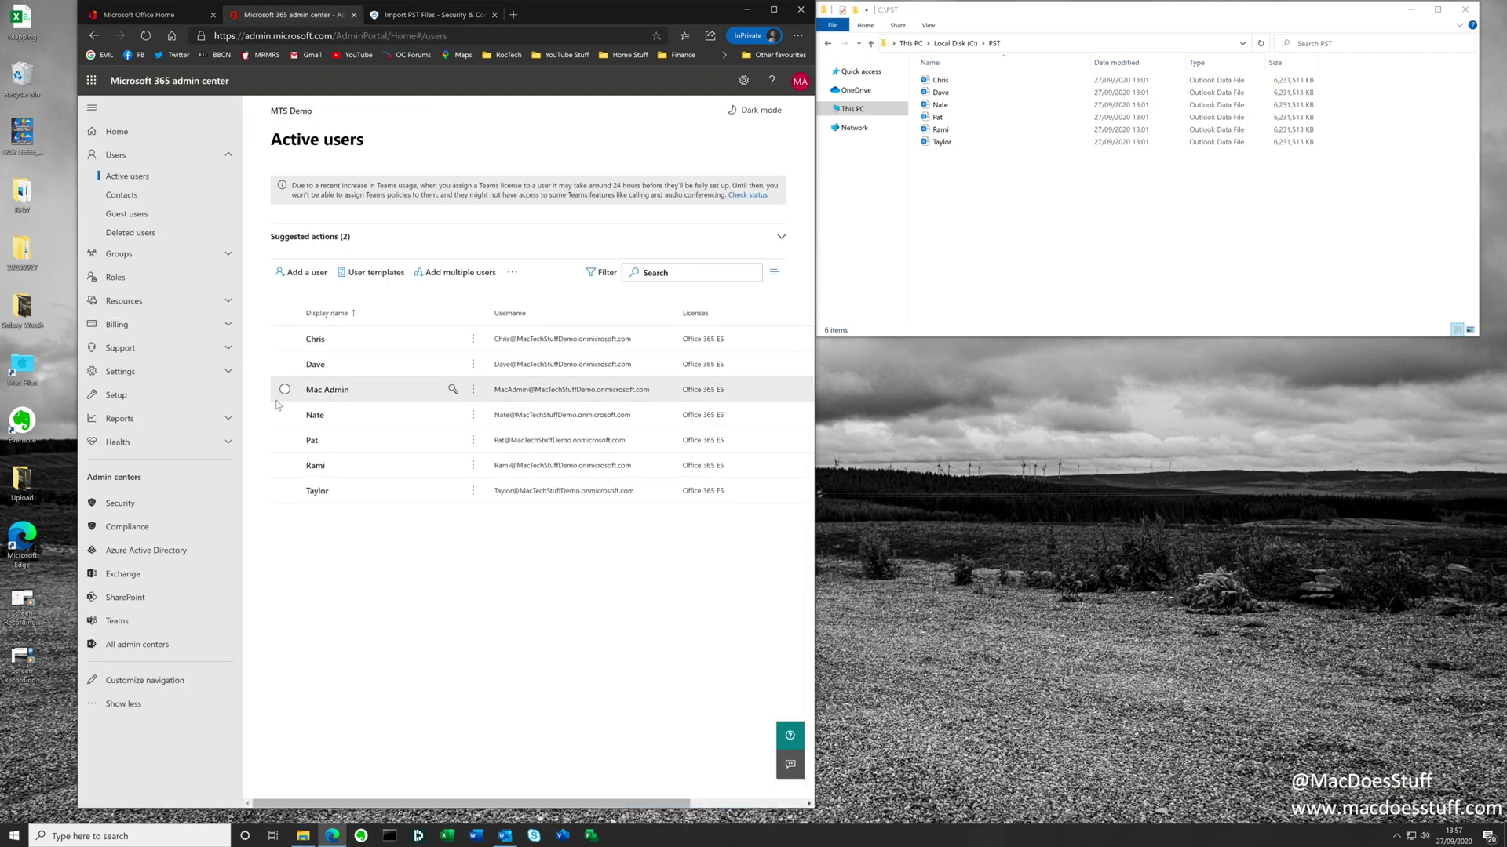
{"action": "left_click", "coordinate": [161, 573]}
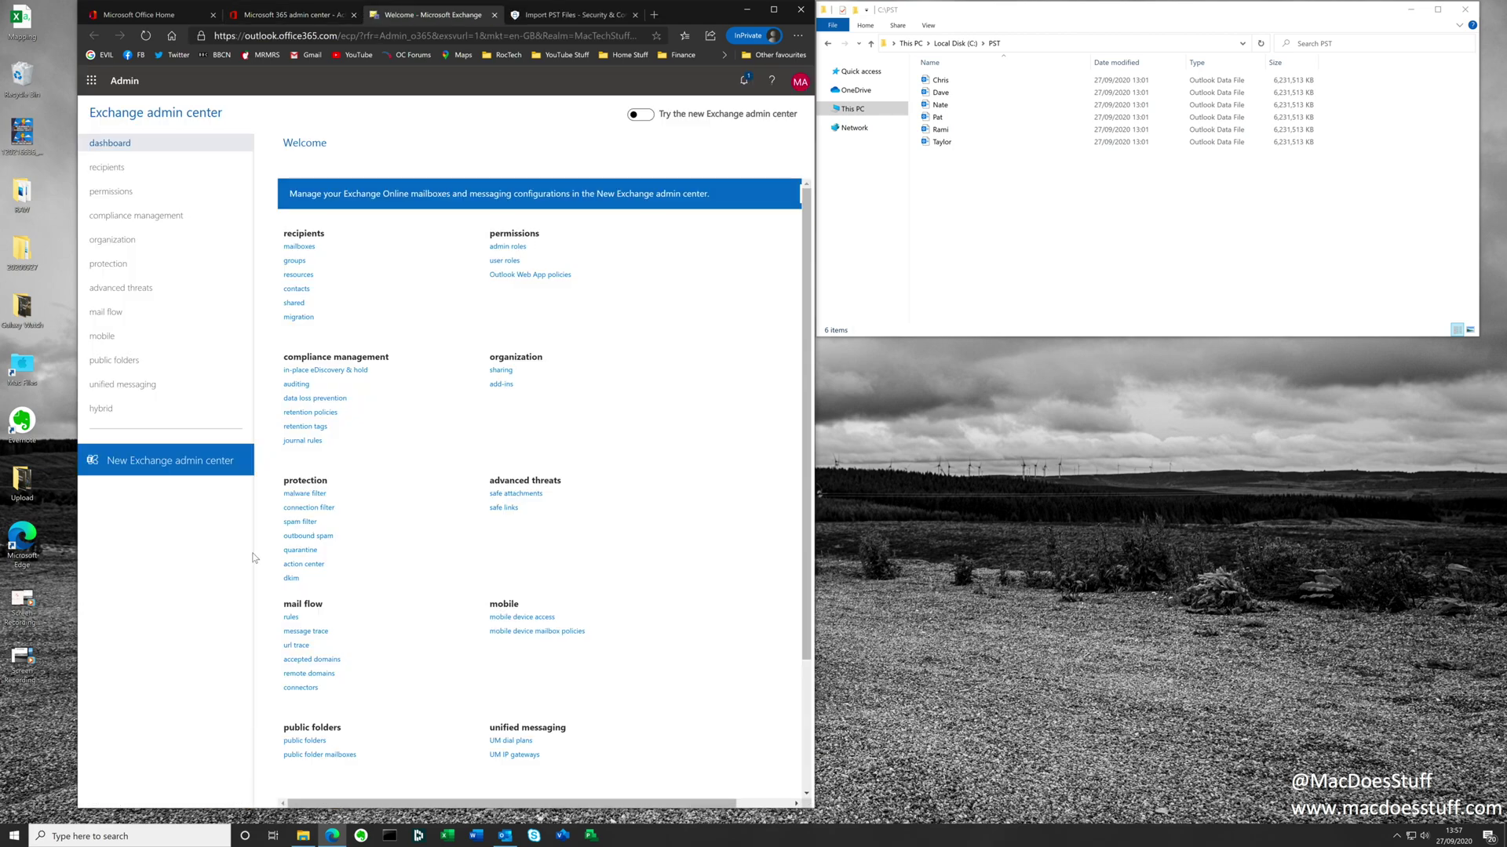
{"action": "left_click", "coordinate": [507, 247]}
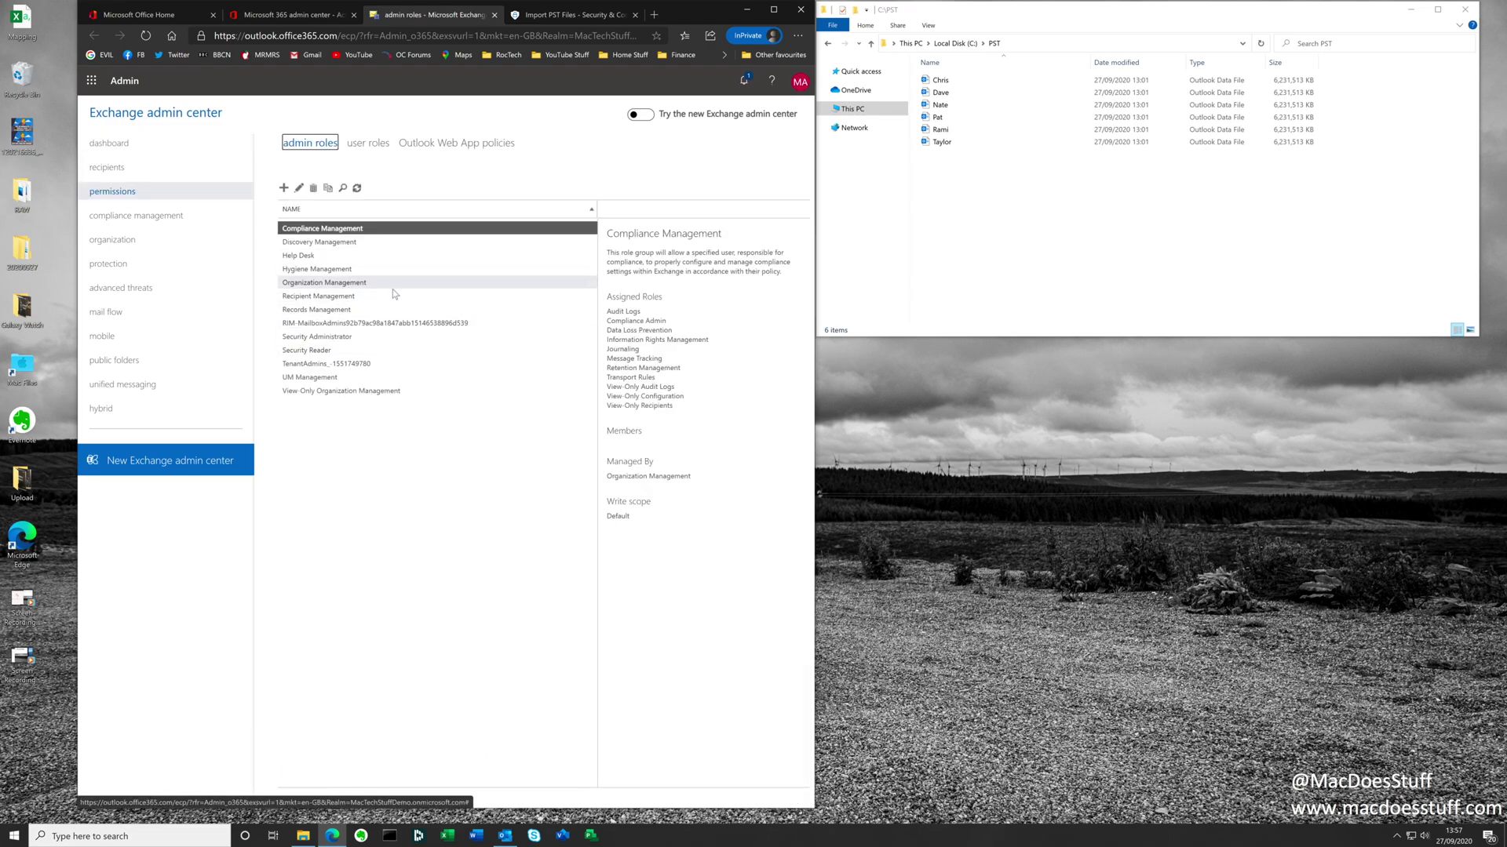
{"action": "left_click", "coordinate": [283, 188]}
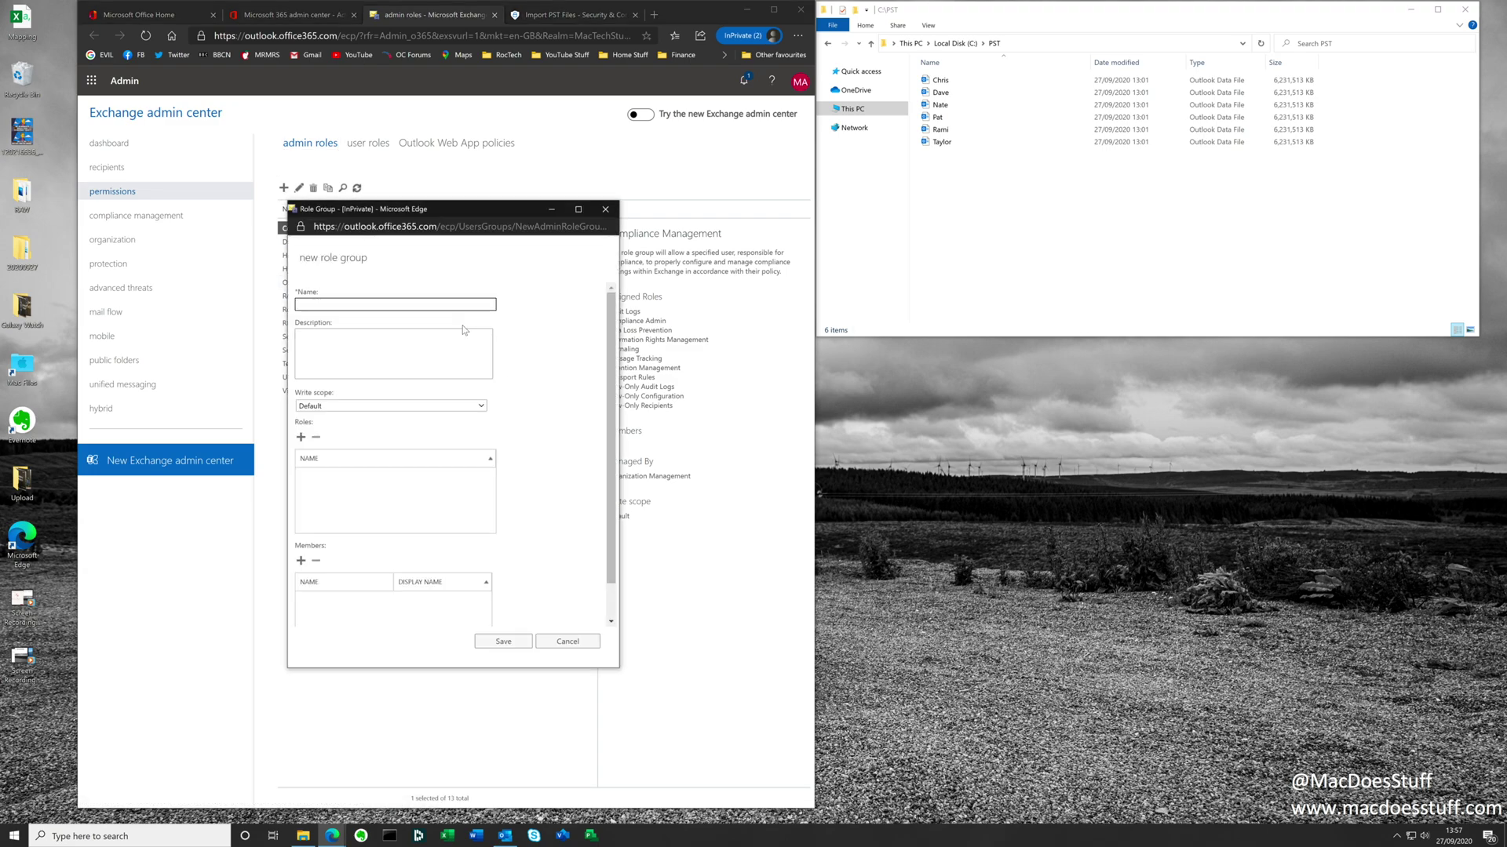
Name the role group 'Mailbox Import' and assign it the Mailbox Import Export role.
{"action": "type", "text": "Mailbox Import"}
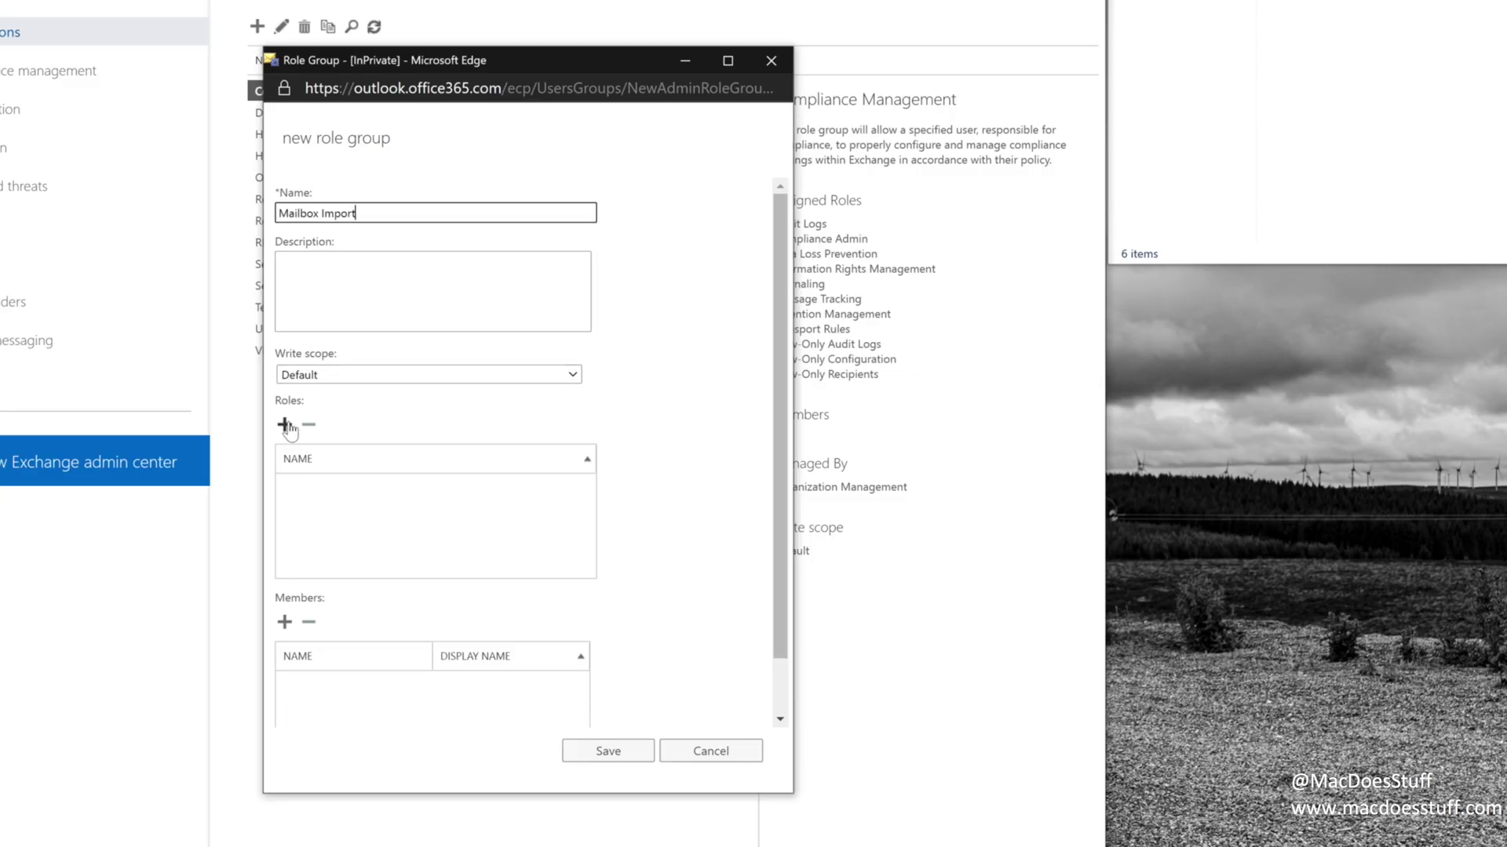
{"action": "left_click", "coordinate": [300, 437]}
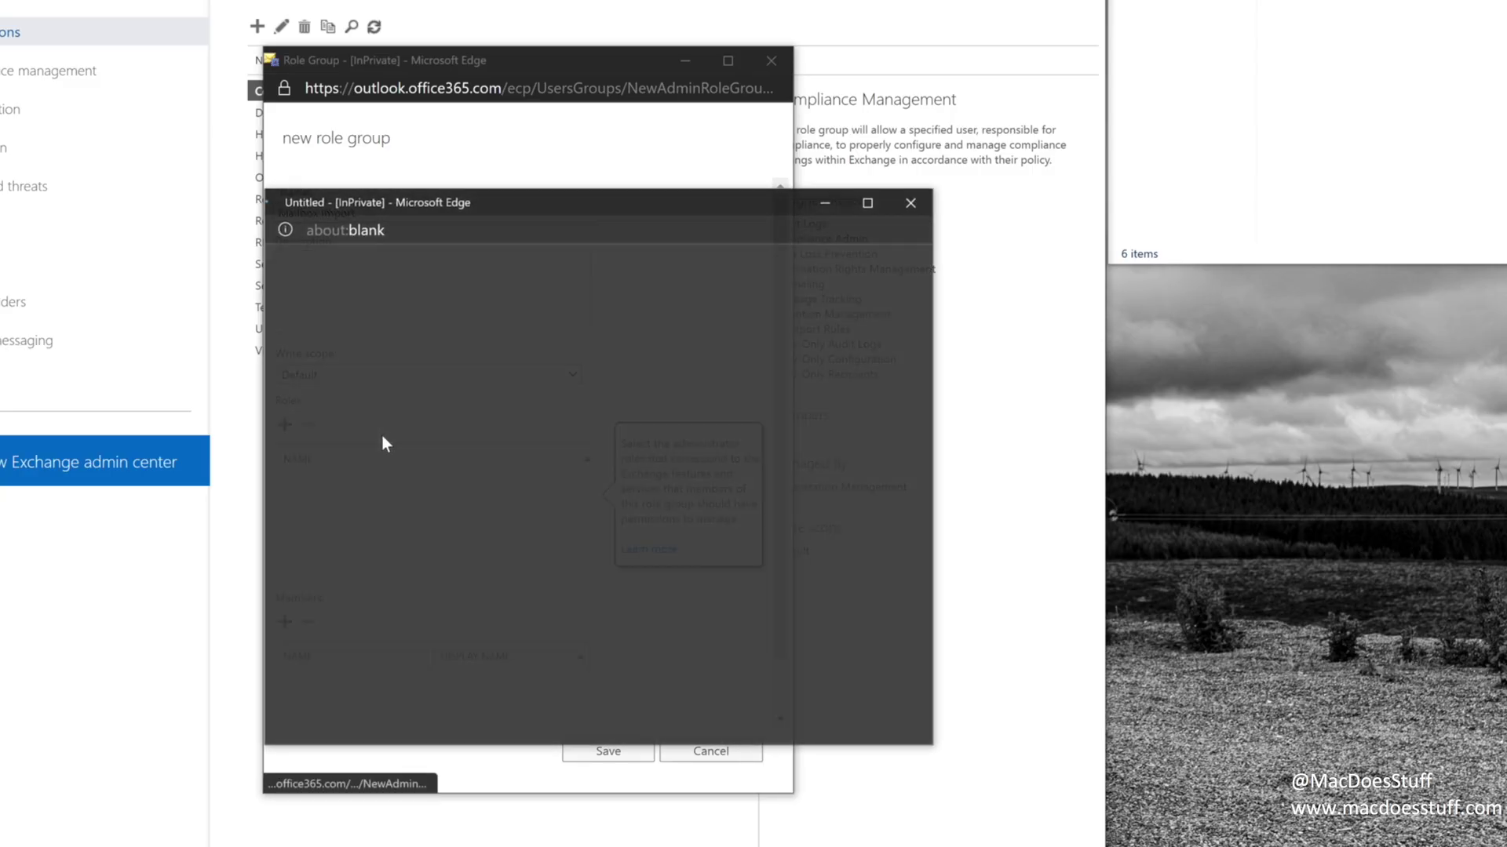
{"action": "scroll", "coordinate": [399, 443], "scroll_direction": "down", "scroll_amount": 1}
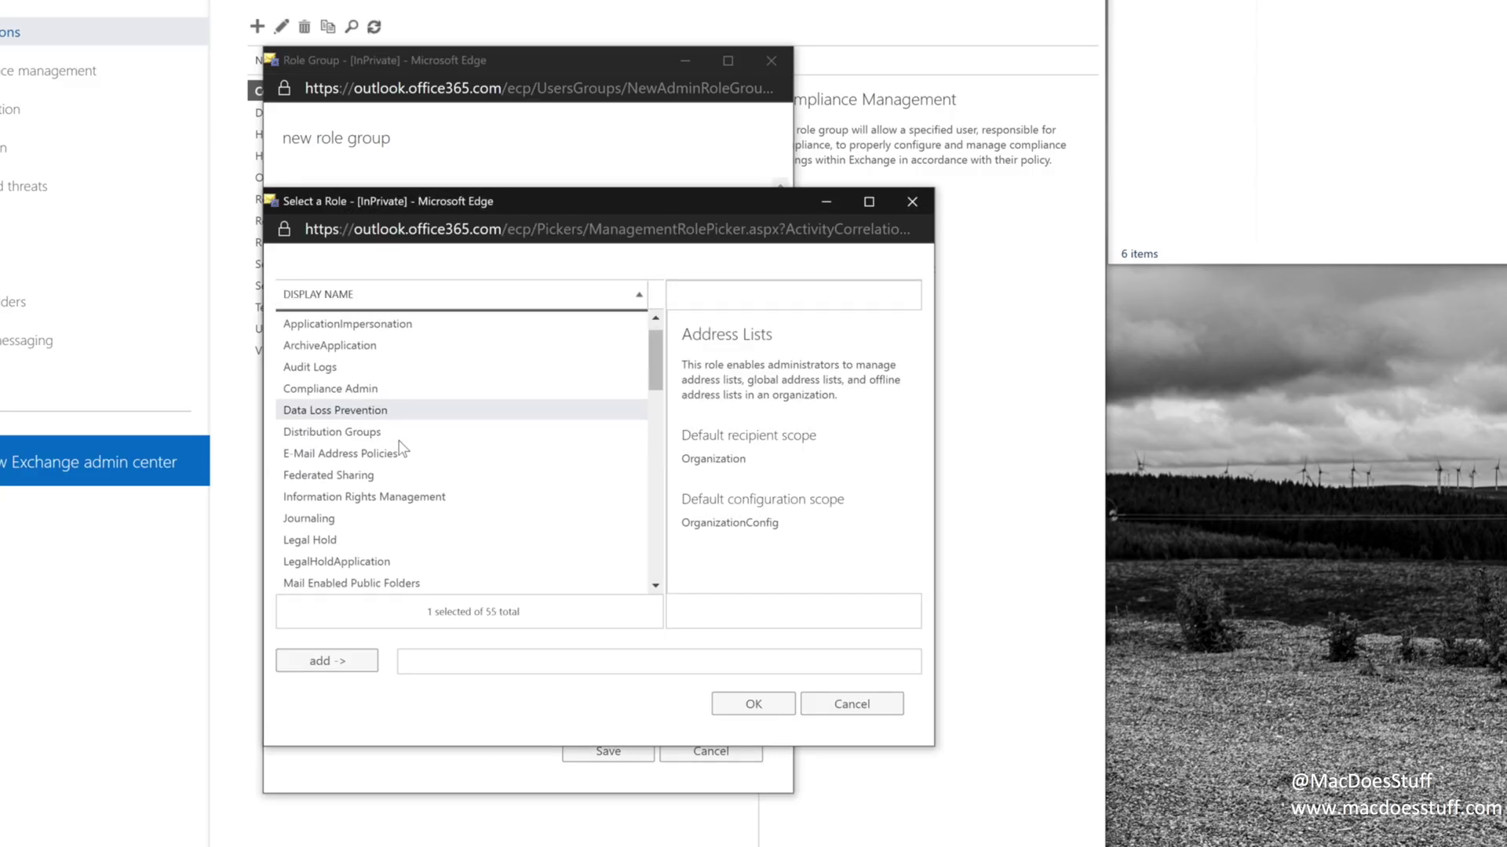
{"action": "scroll", "coordinate": [398, 448], "scroll_direction": "down", "scroll_amount": 2}
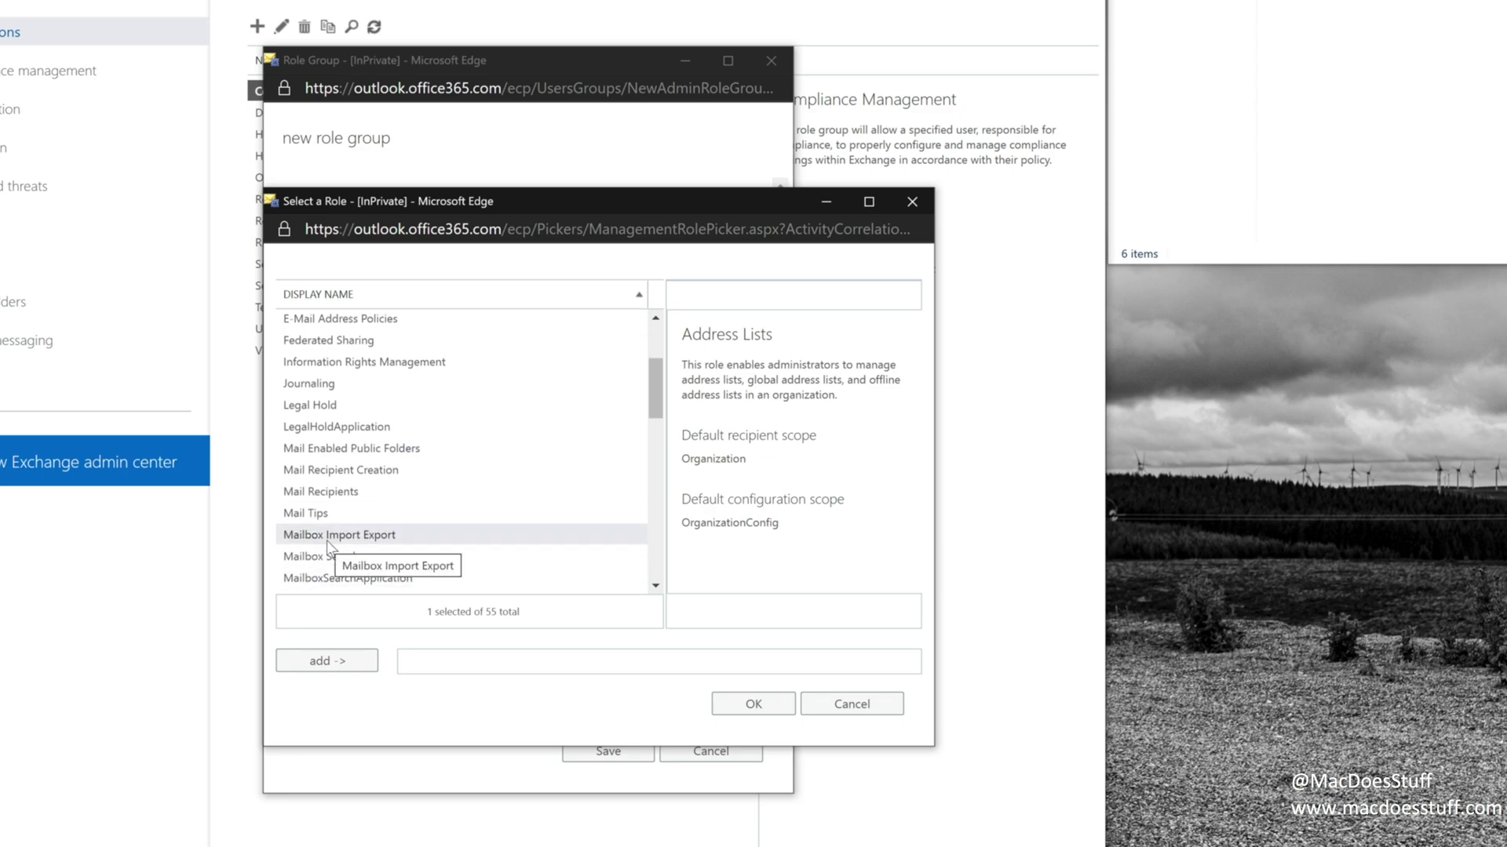
{"action": "left_click", "coordinate": [328, 541]}
{"action": "left_click", "coordinate": [330, 661]}
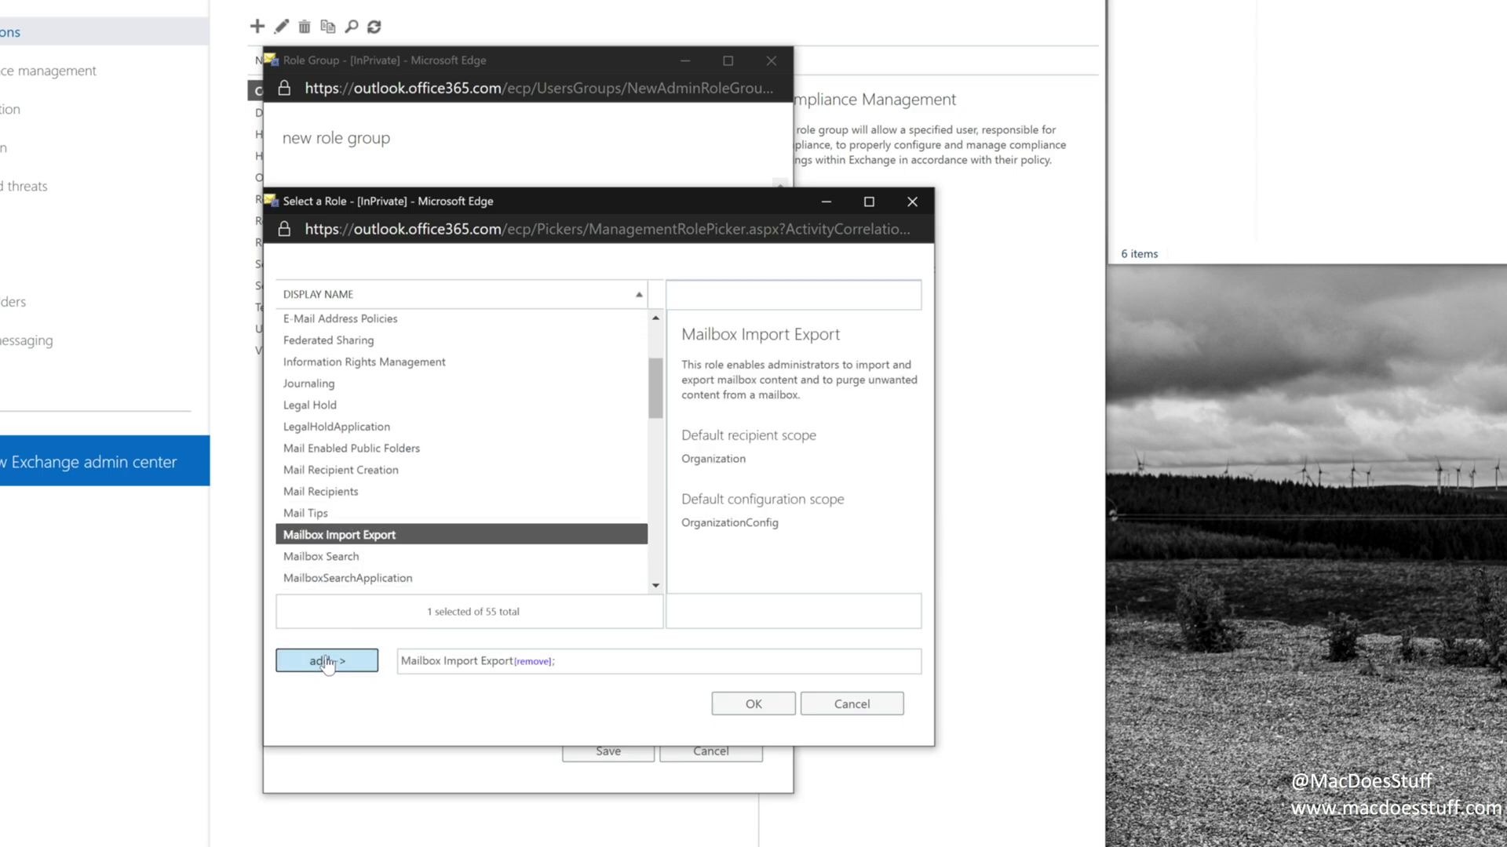
{"action": "left_click", "coordinate": [736, 710]}
Add the admin account as a member and save the role group.
{"action": "scroll", "coordinate": [459, 573], "scroll_direction": "down", "scroll_amount": 1}
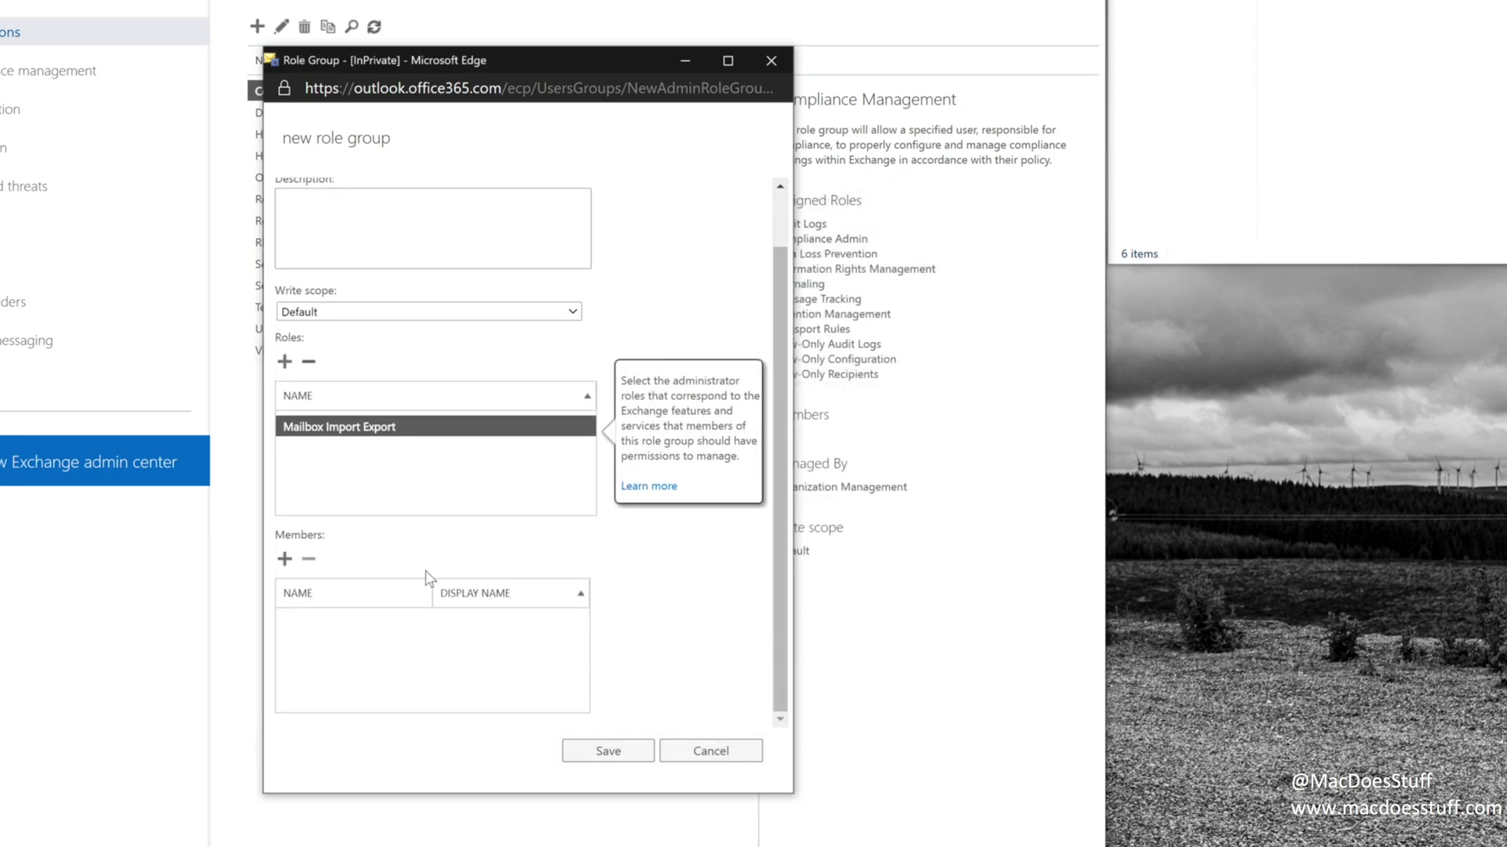
{"action": "left_click", "coordinate": [285, 559]}
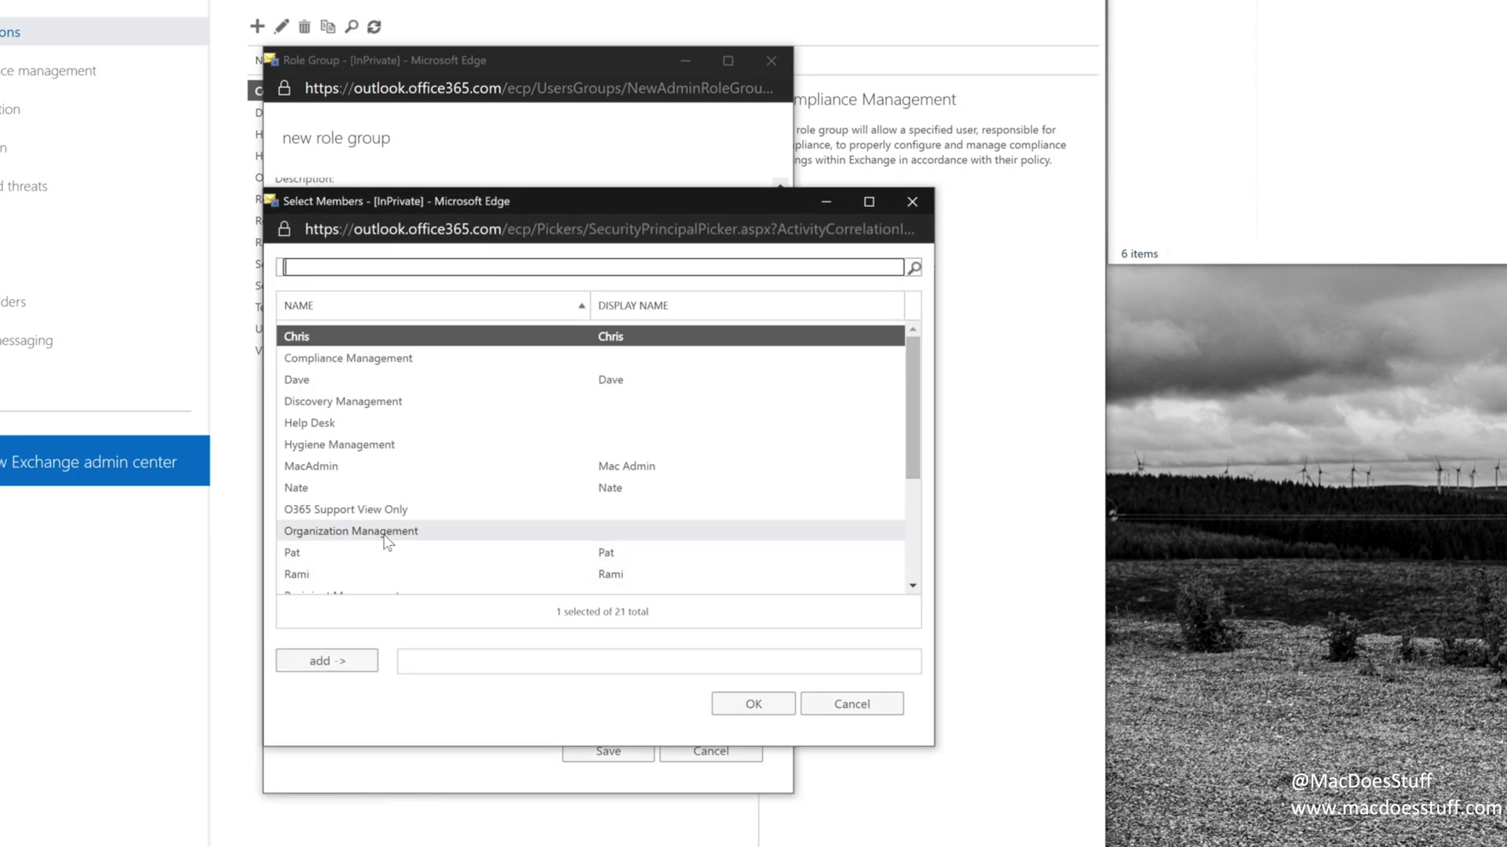
{"action": "left_click", "coordinate": [408, 475]}
{"action": "left_click", "coordinate": [329, 661]}
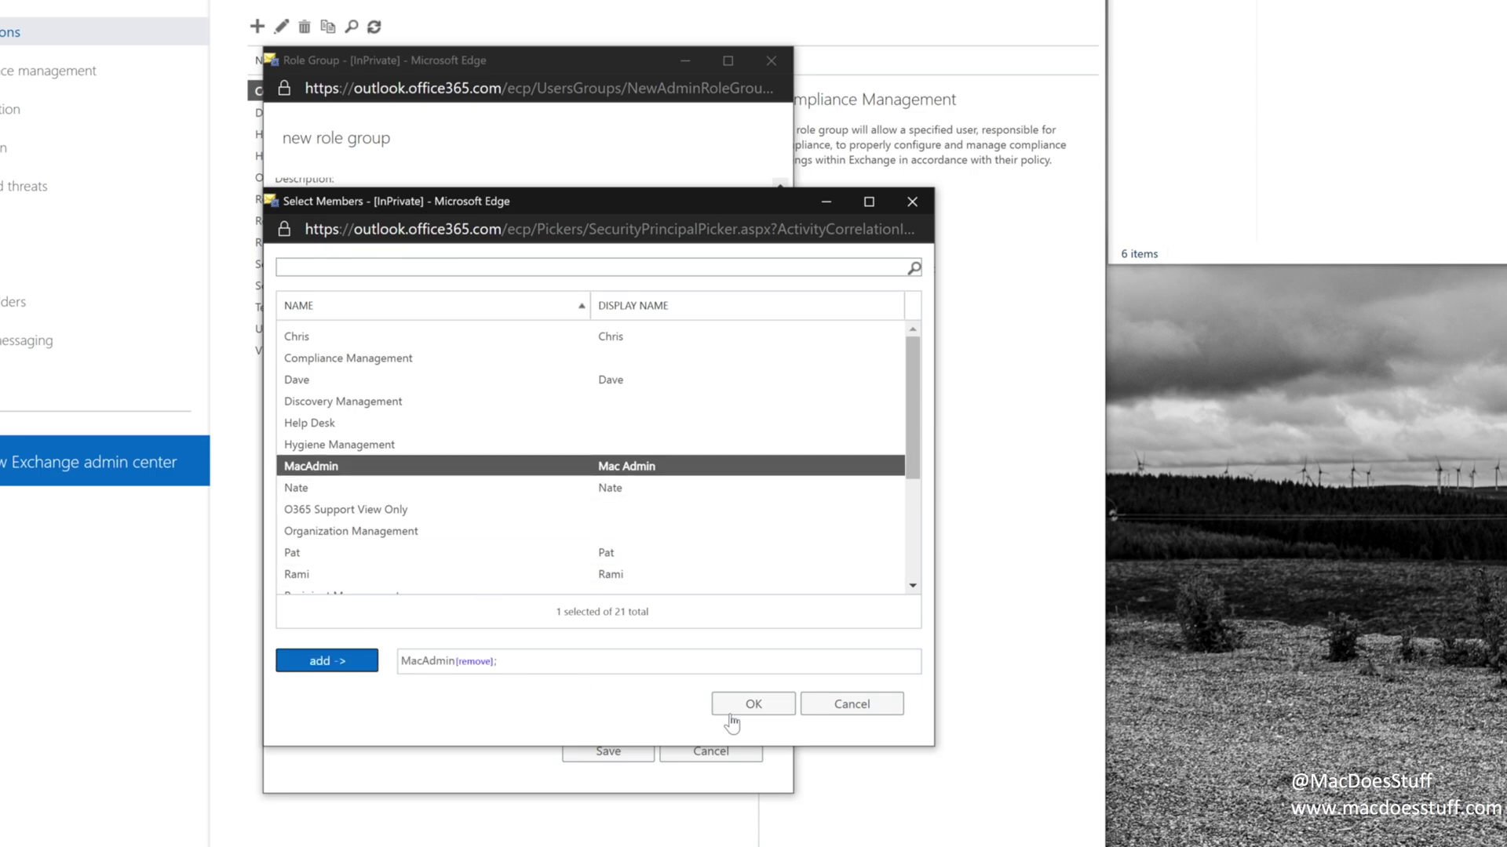
{"action": "left_click", "coordinate": [730, 714]}
{"action": "left_click", "coordinate": [609, 751]}
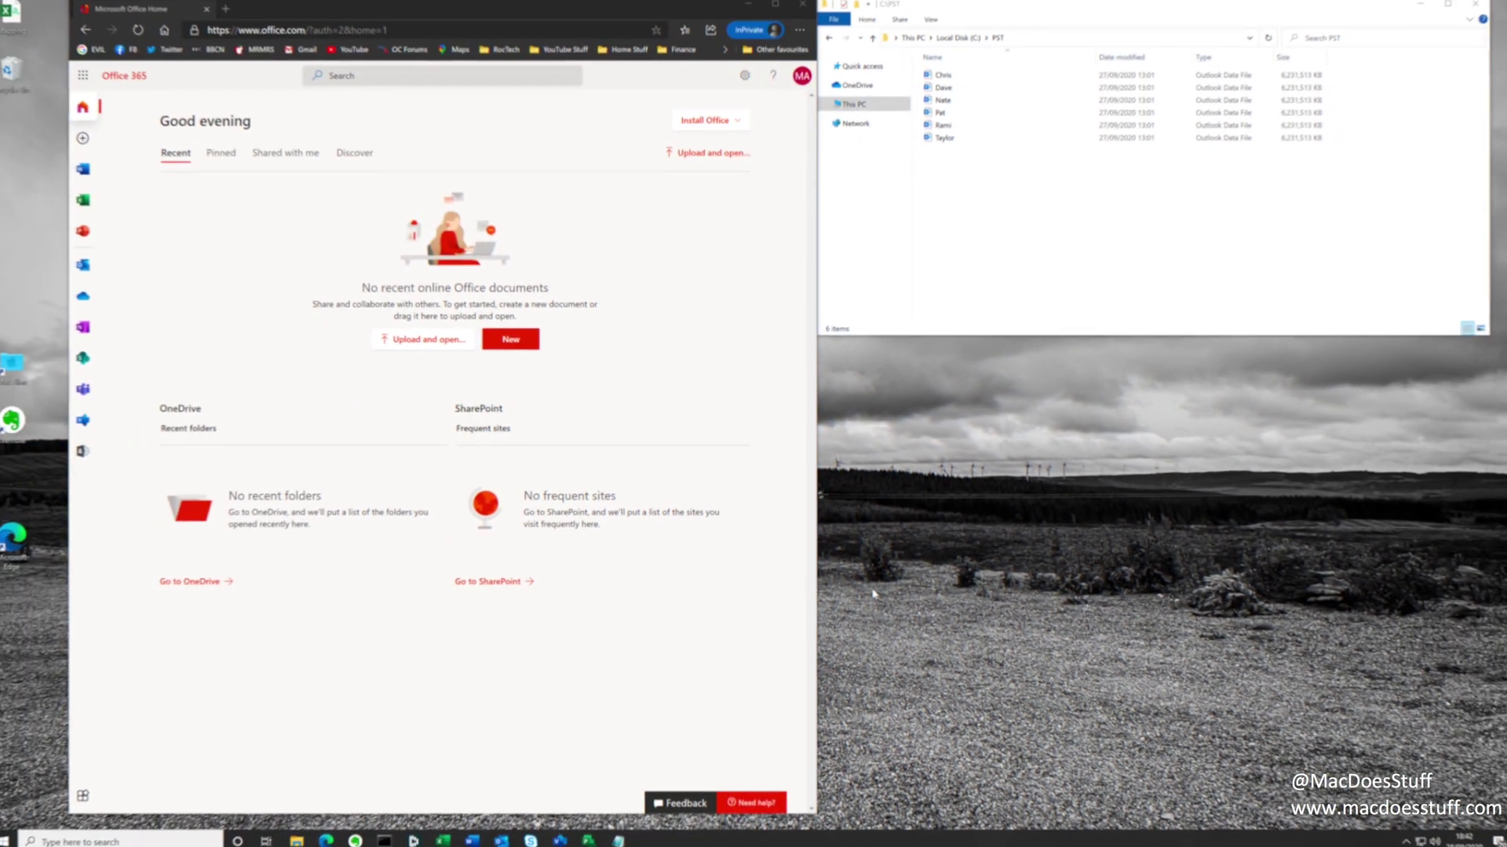
Reopen the admin center, skip the security prompt, and list the seven E5 active users.
{"action": "left_click", "coordinate": [101, 453]}
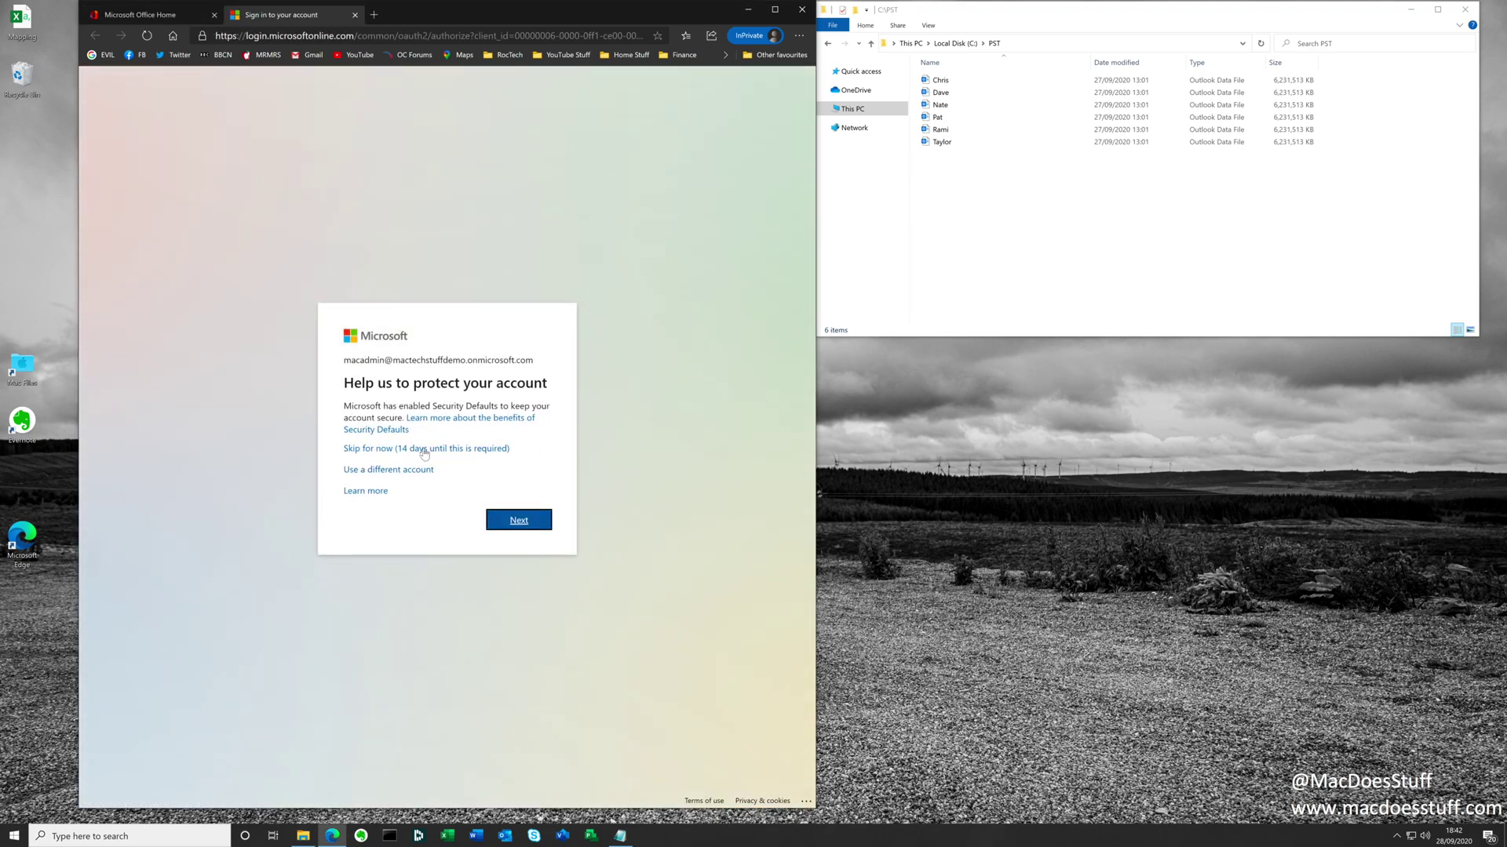
{"action": "left_click", "coordinate": [401, 453]}
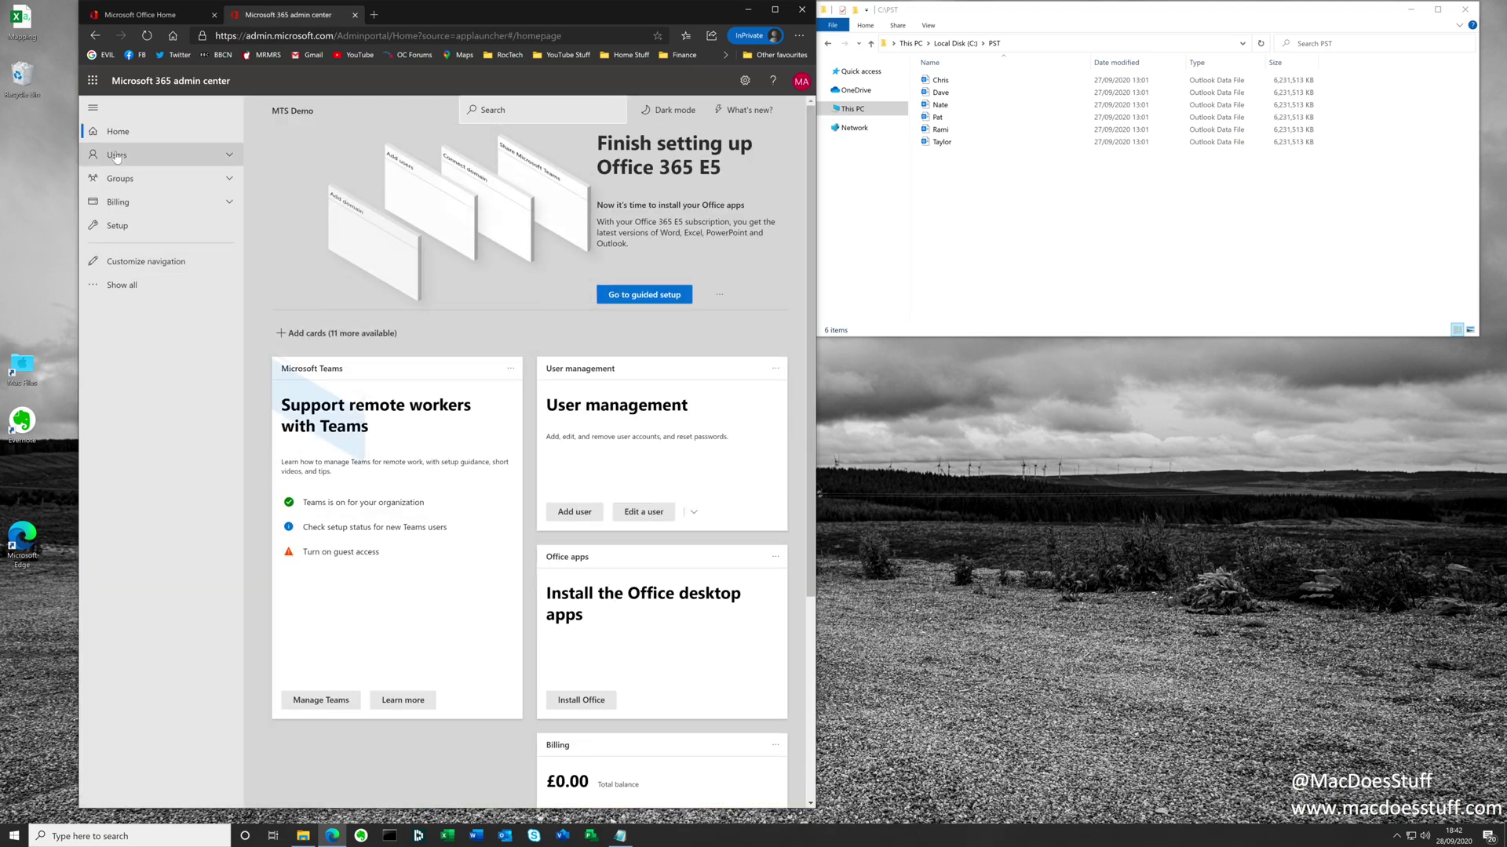
{"action": "left_click", "coordinate": [116, 155]}
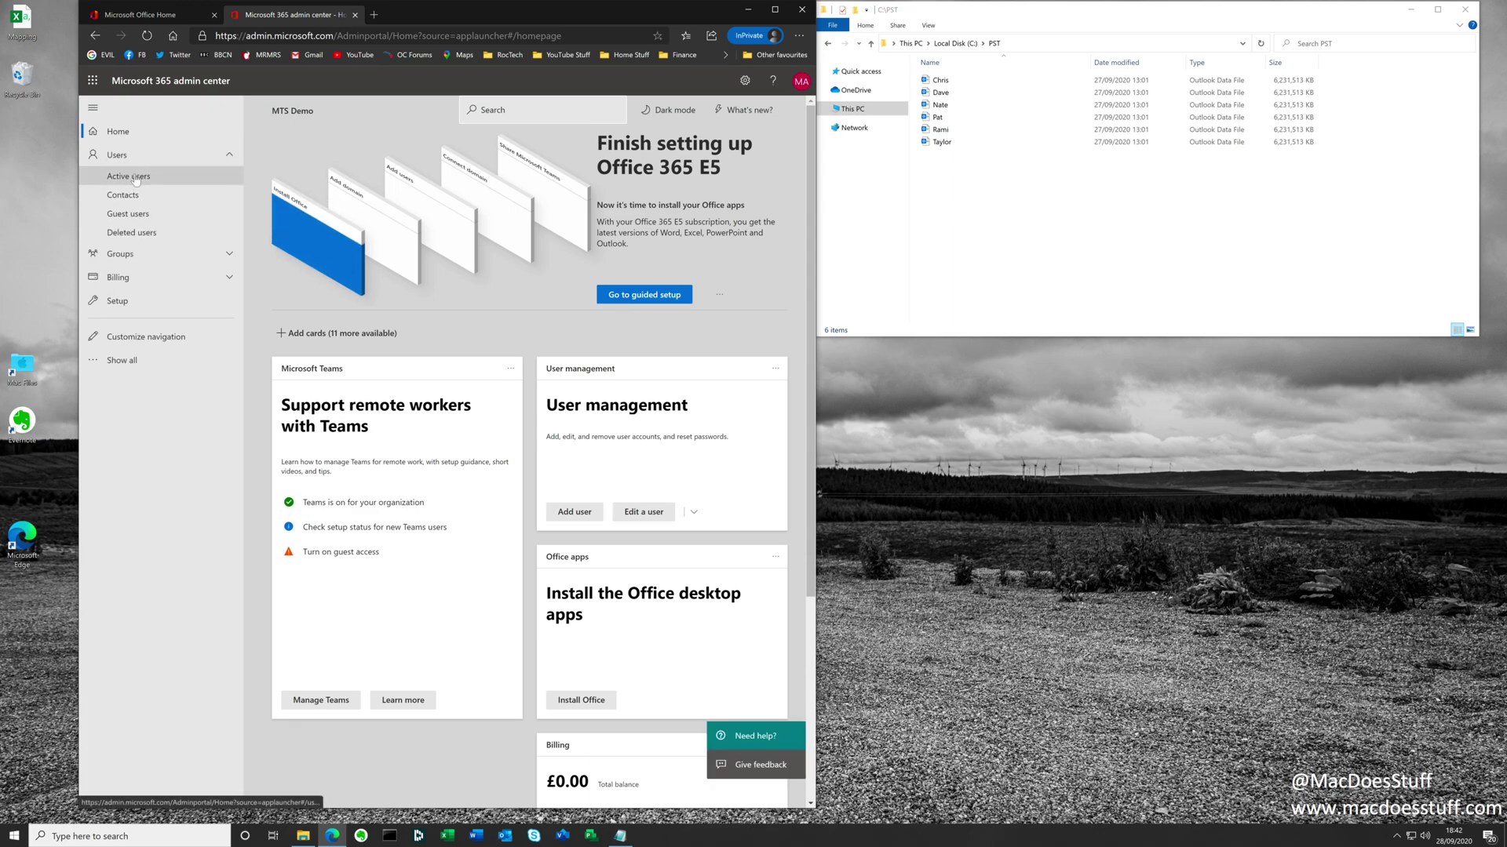
{"action": "left_click", "coordinate": [128, 176]}
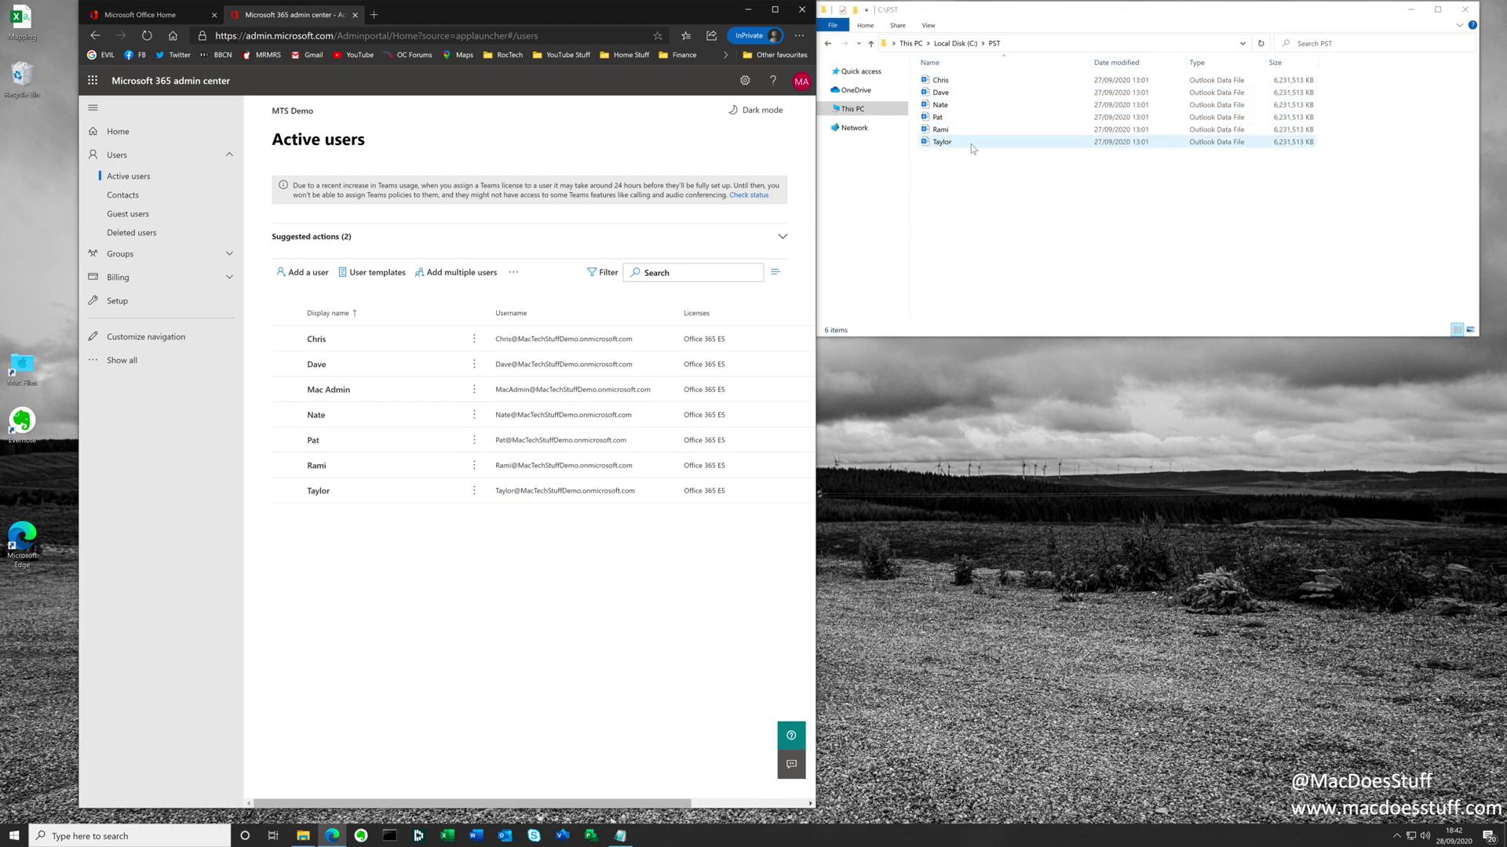
Load protection.office.com, skip the security prompt, and open Information governance > Import > Import PST Files.
{"action": "left_click", "coordinate": [375, 16]}
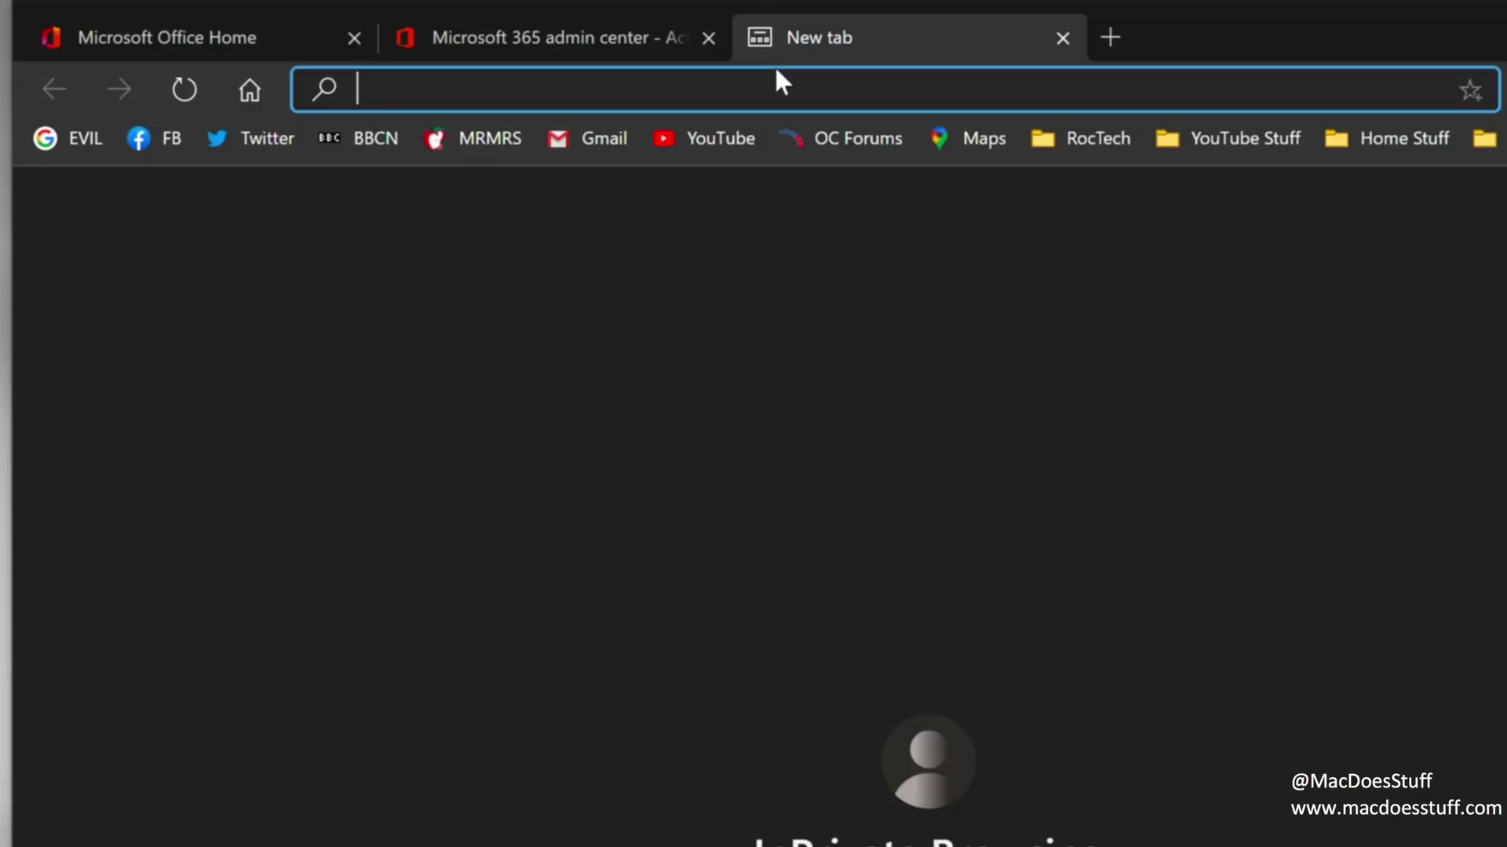
{"action": "type", "text": "protection.offi"}
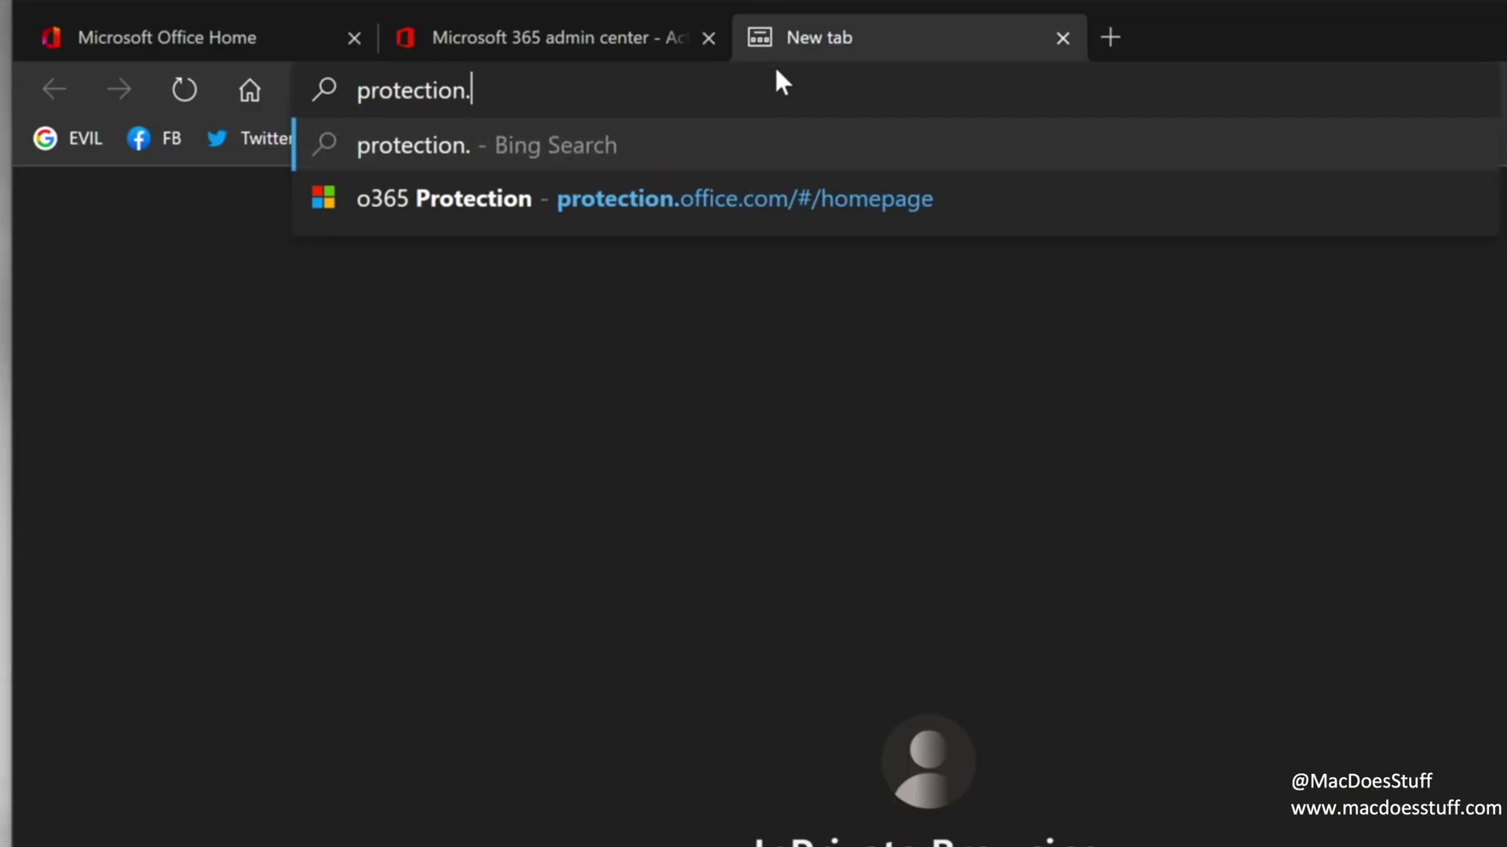
{"action": "type", "text": "ce.com"}
{"action": "key", "text": "Return"}
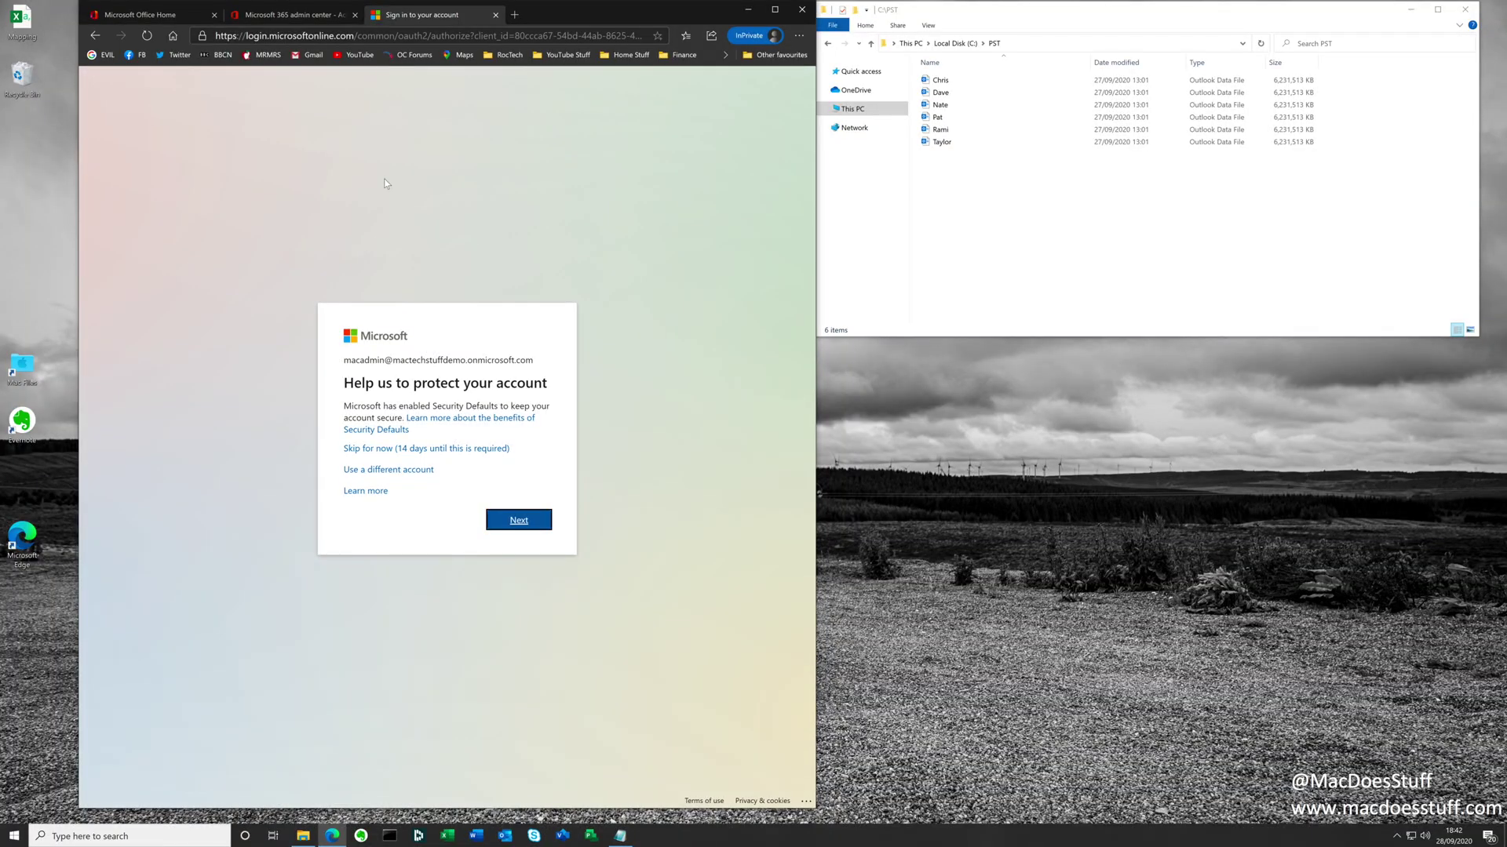
{"action": "left_click", "coordinate": [395, 452]}
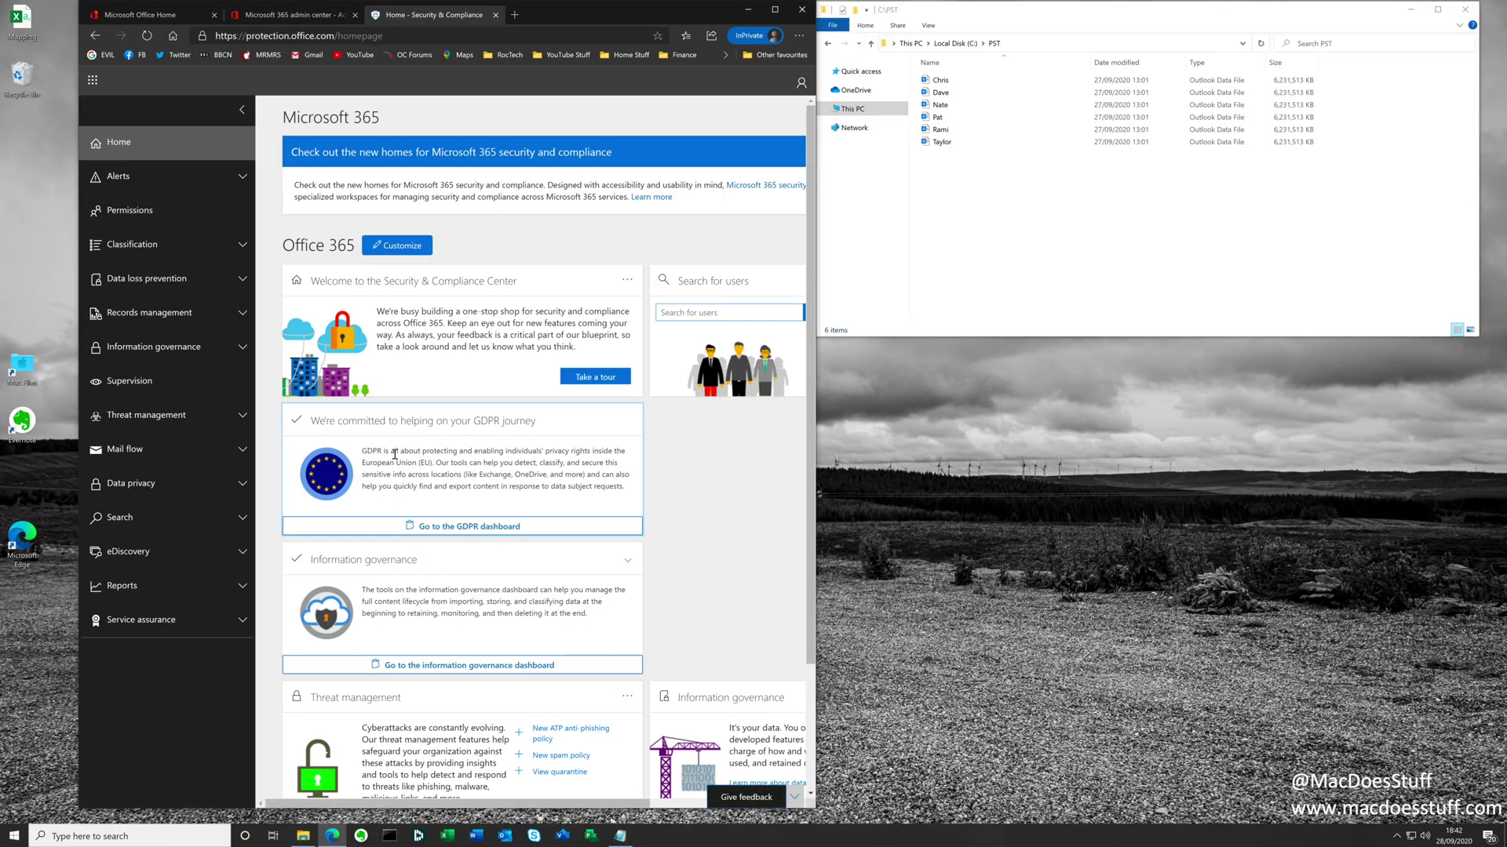
{"action": "left_click", "coordinate": [244, 357]}
{"action": "left_click", "coordinate": [130, 431]}
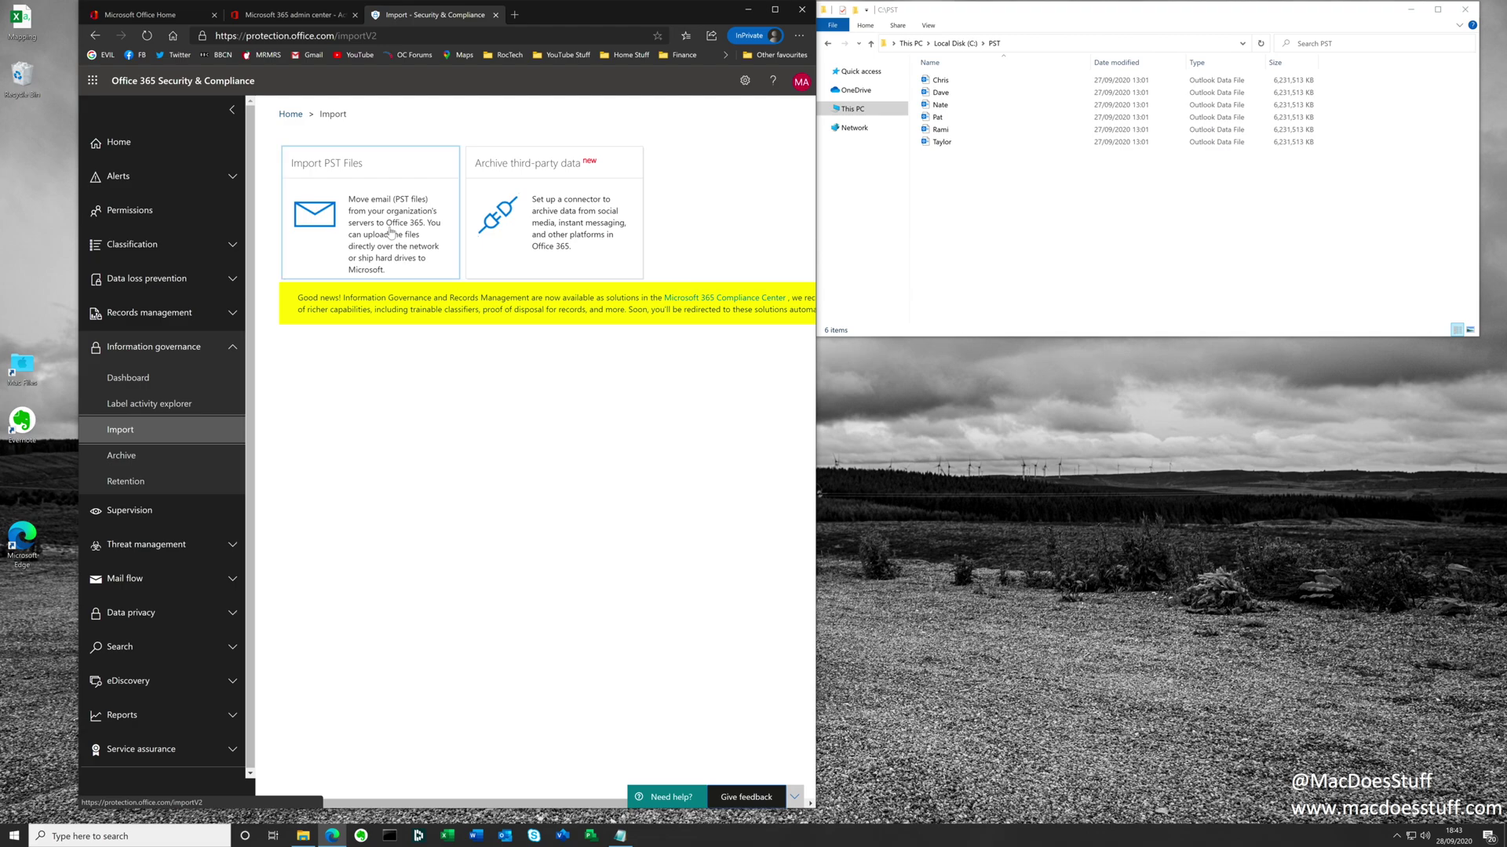
{"action": "left_click", "coordinate": [344, 229]}
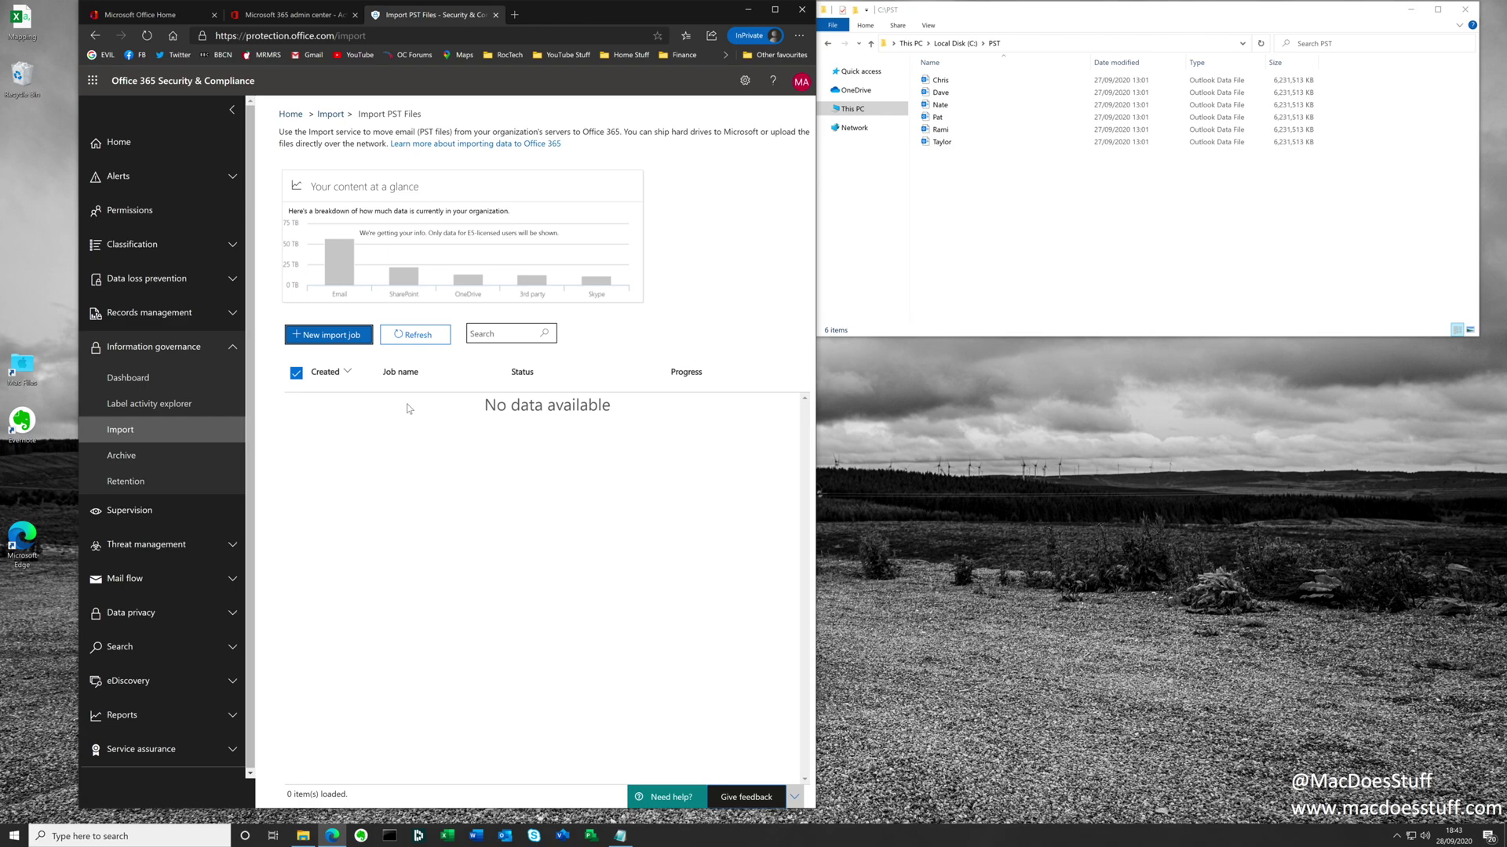
Create upload-type import job 'importdemo' and copy its network upload SAS URL.
{"action": "left_click", "coordinate": [337, 335]}
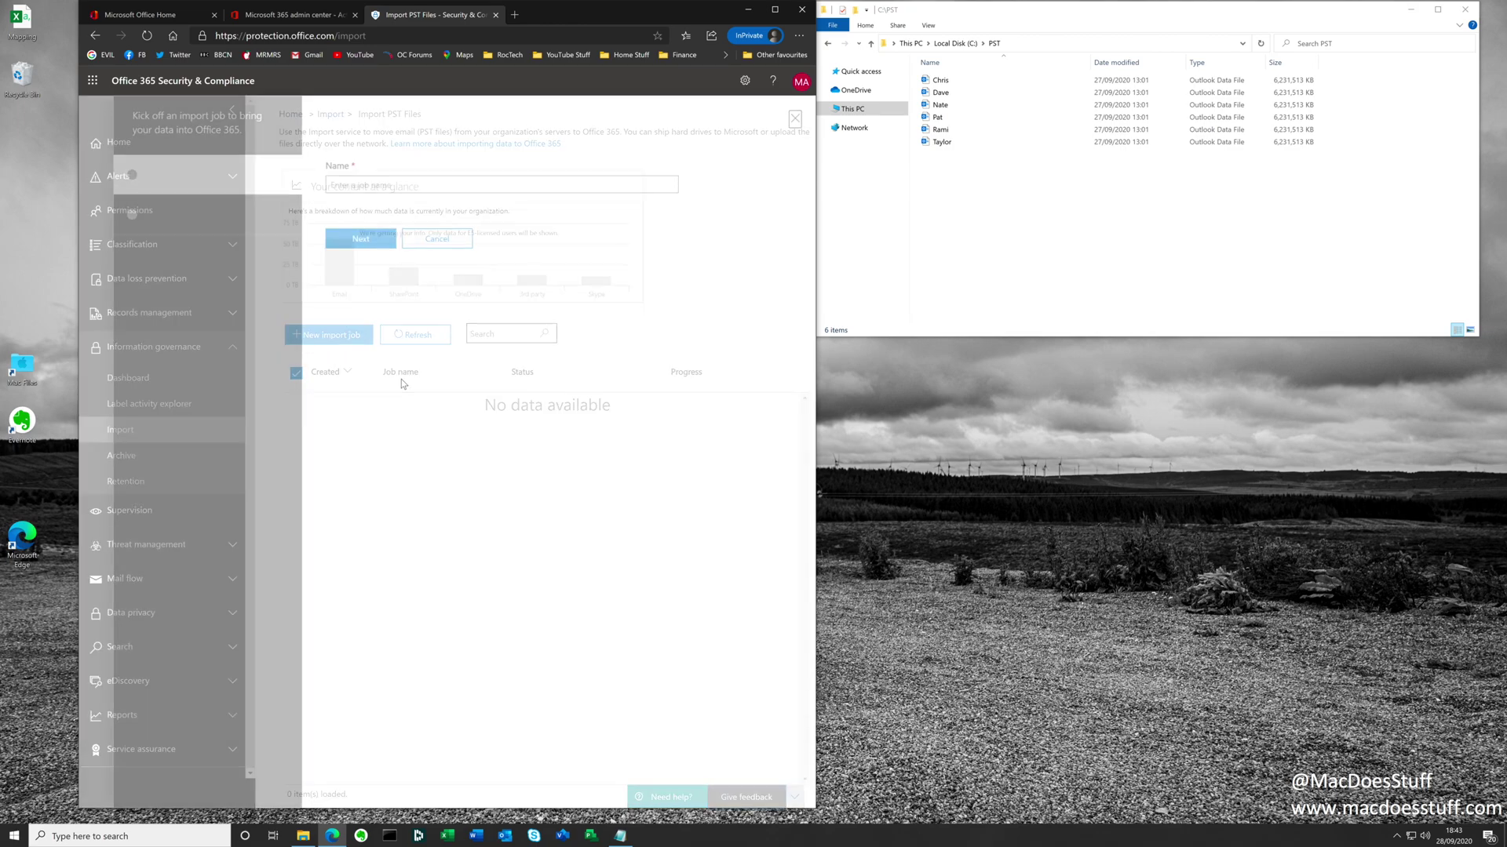
{"action": "type", "text": "importdemo"}
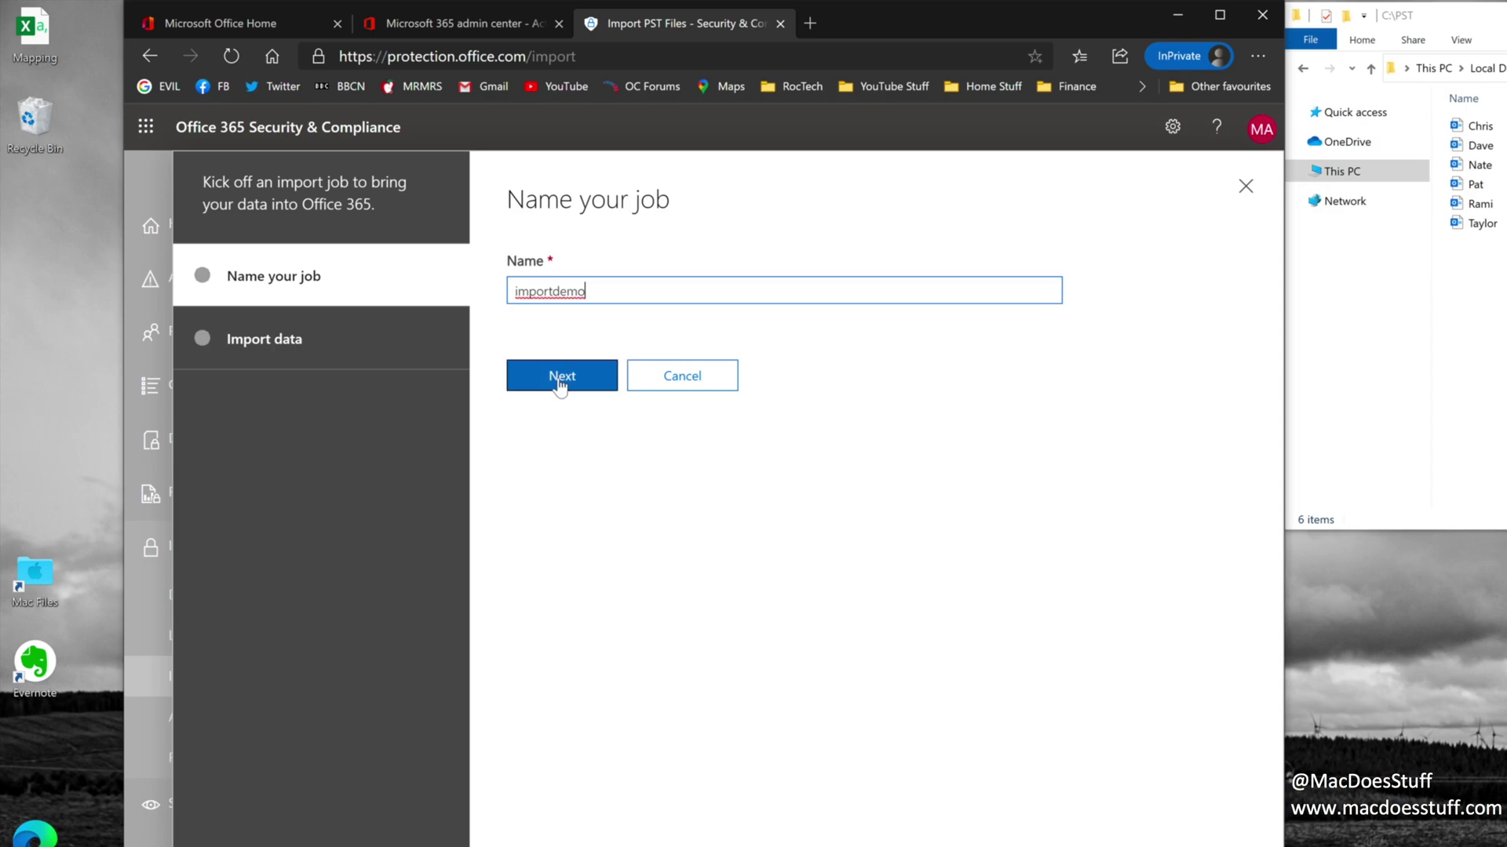
{"action": "left_click", "coordinate": [559, 378]}
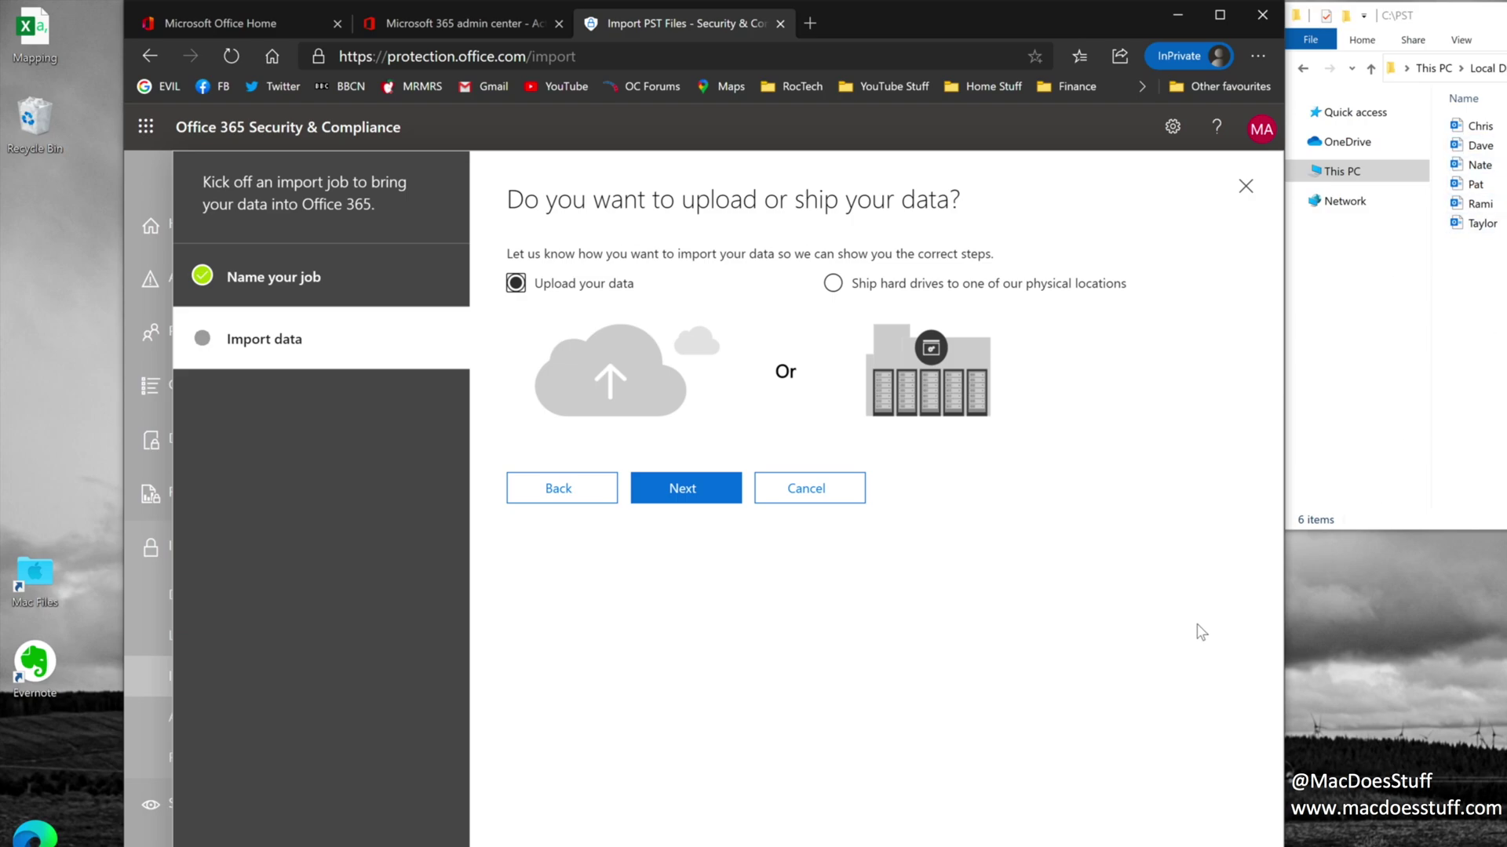
{"action": "left_click", "coordinate": [698, 490]}
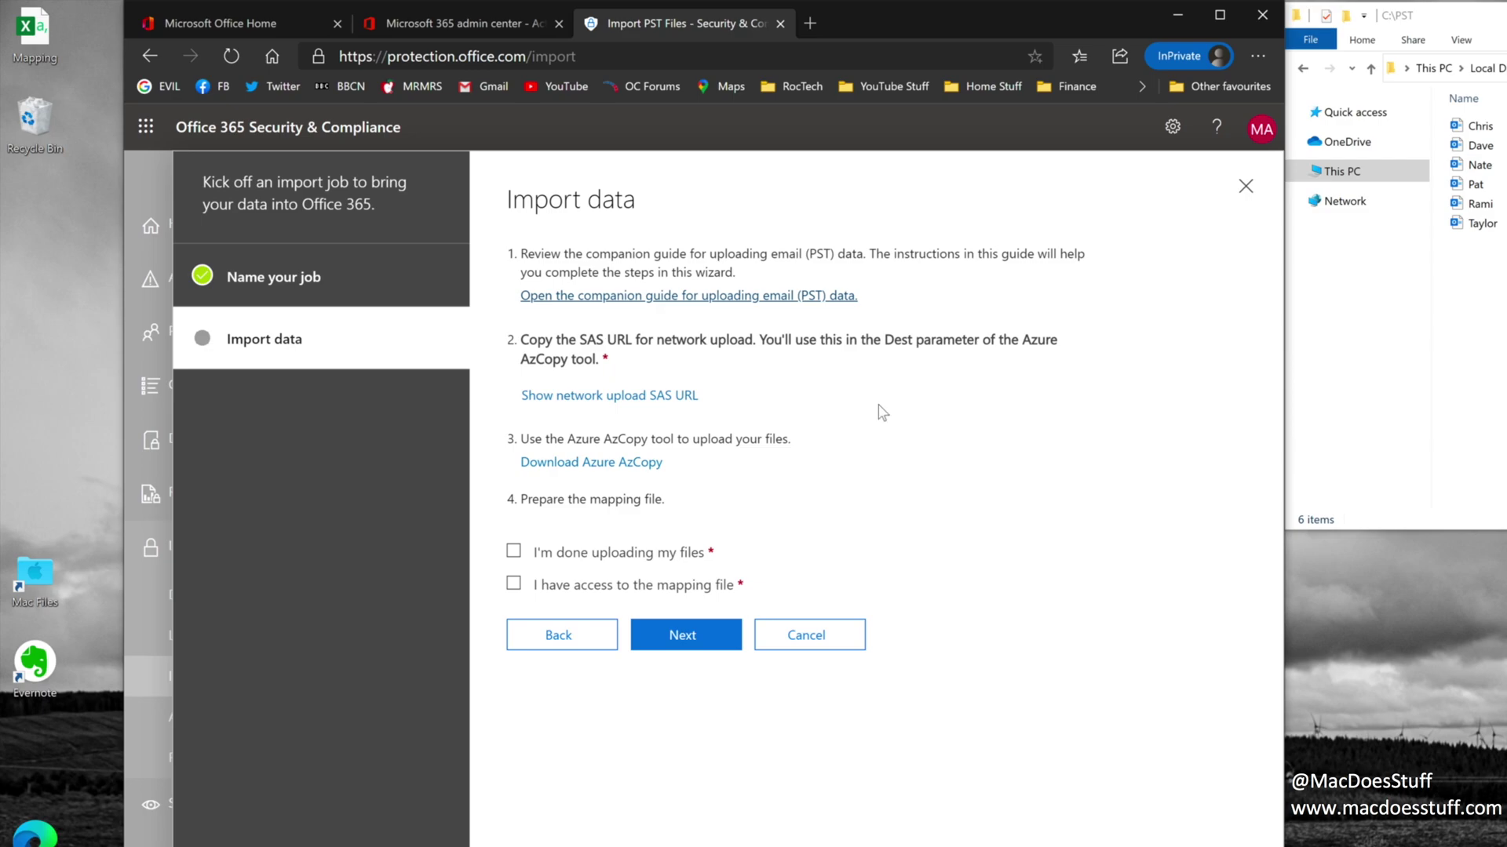
{"action": "left_click", "coordinate": [563, 399]}
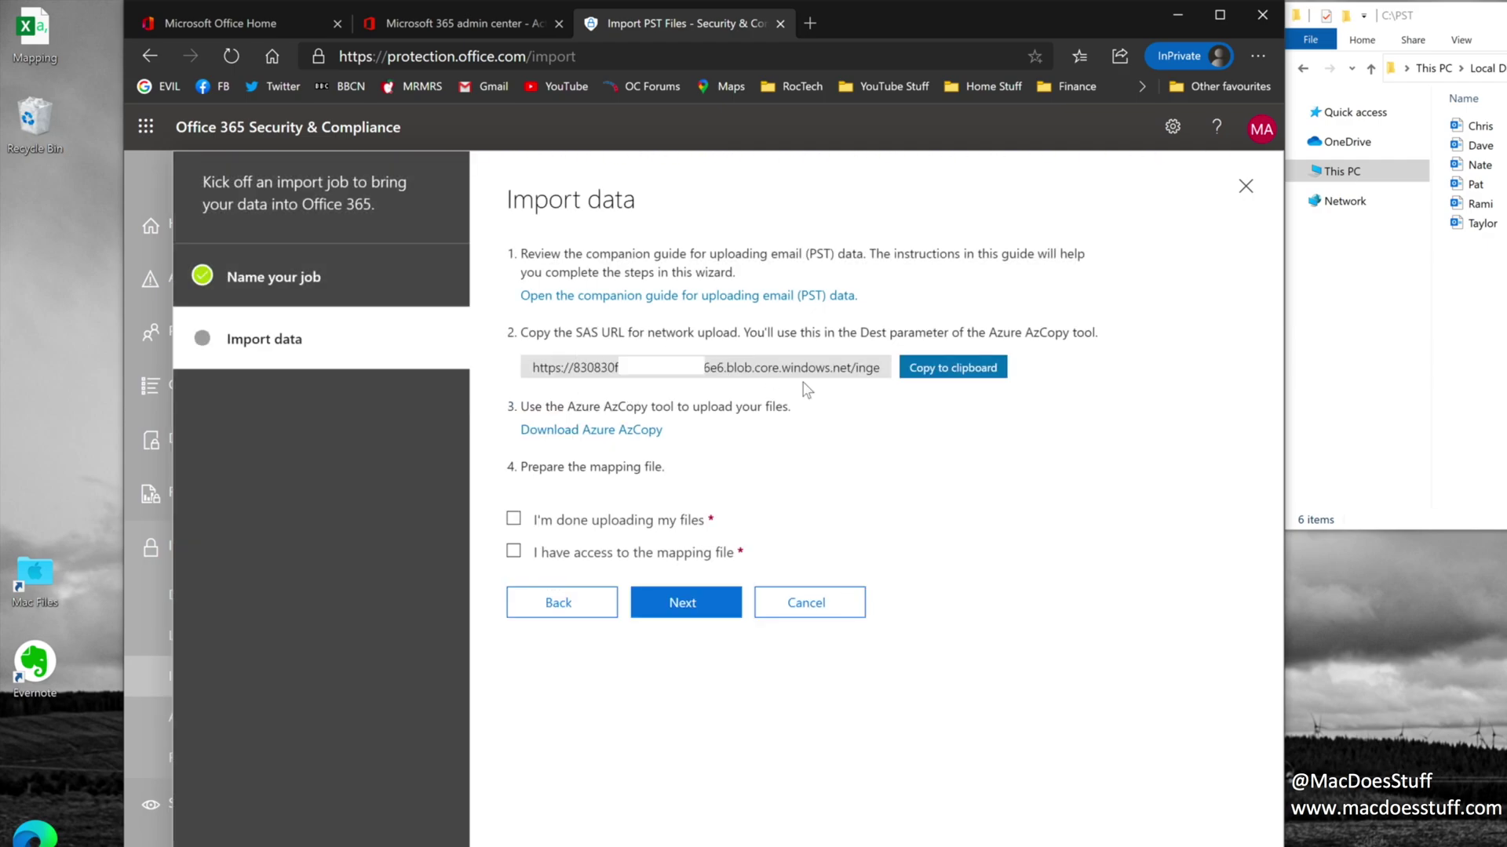
{"action": "left_click", "coordinate": [955, 375]}
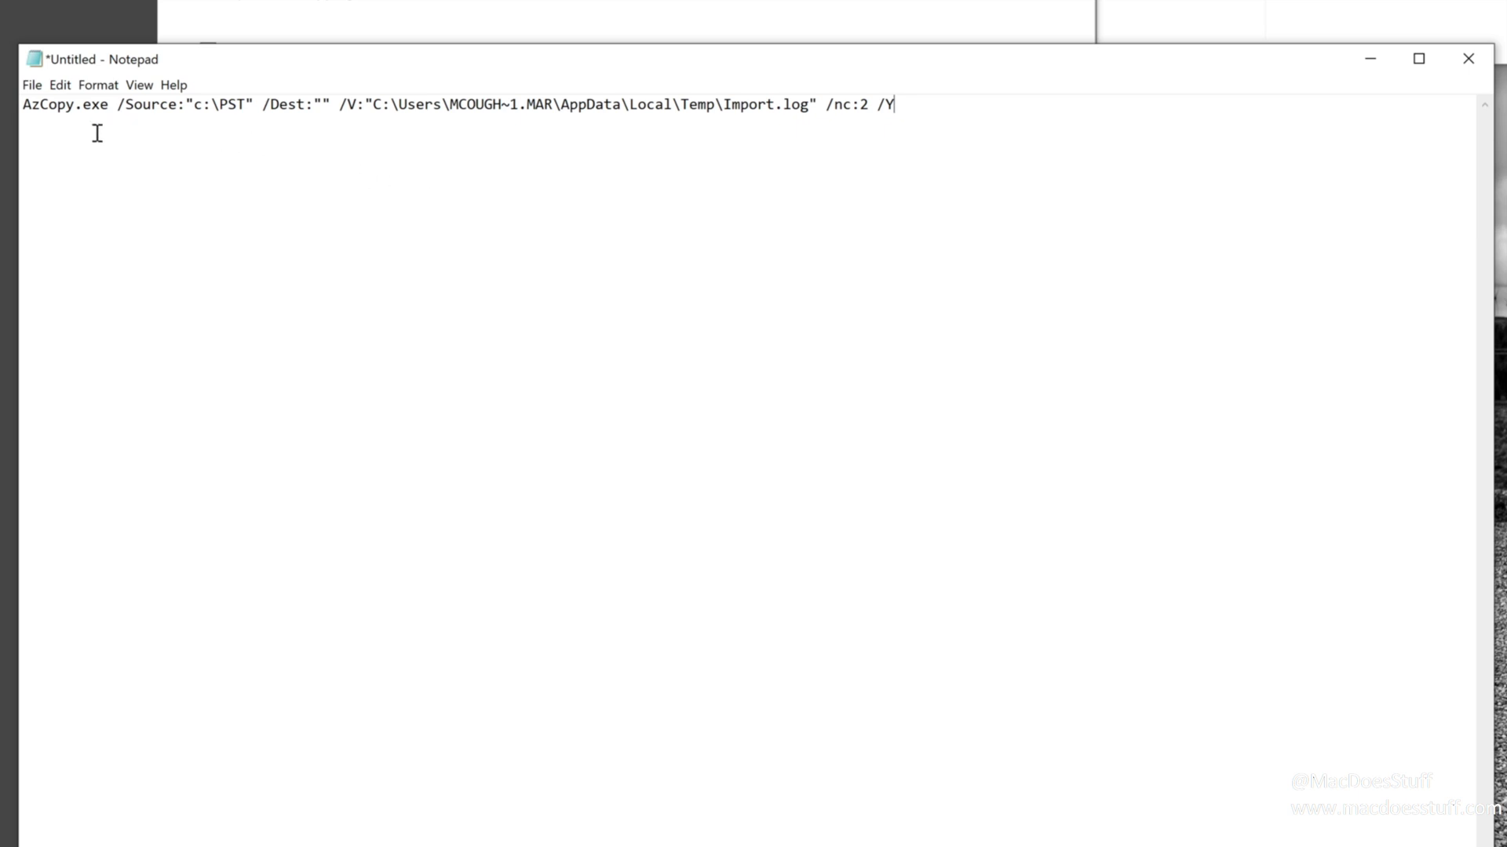
Paste the SAS URL into the AzCopy command's empty Dest quotes in Notepad.
{"action": "left_click_drag", "start_coordinate": [26, 110], "coordinate": [254, 109]}
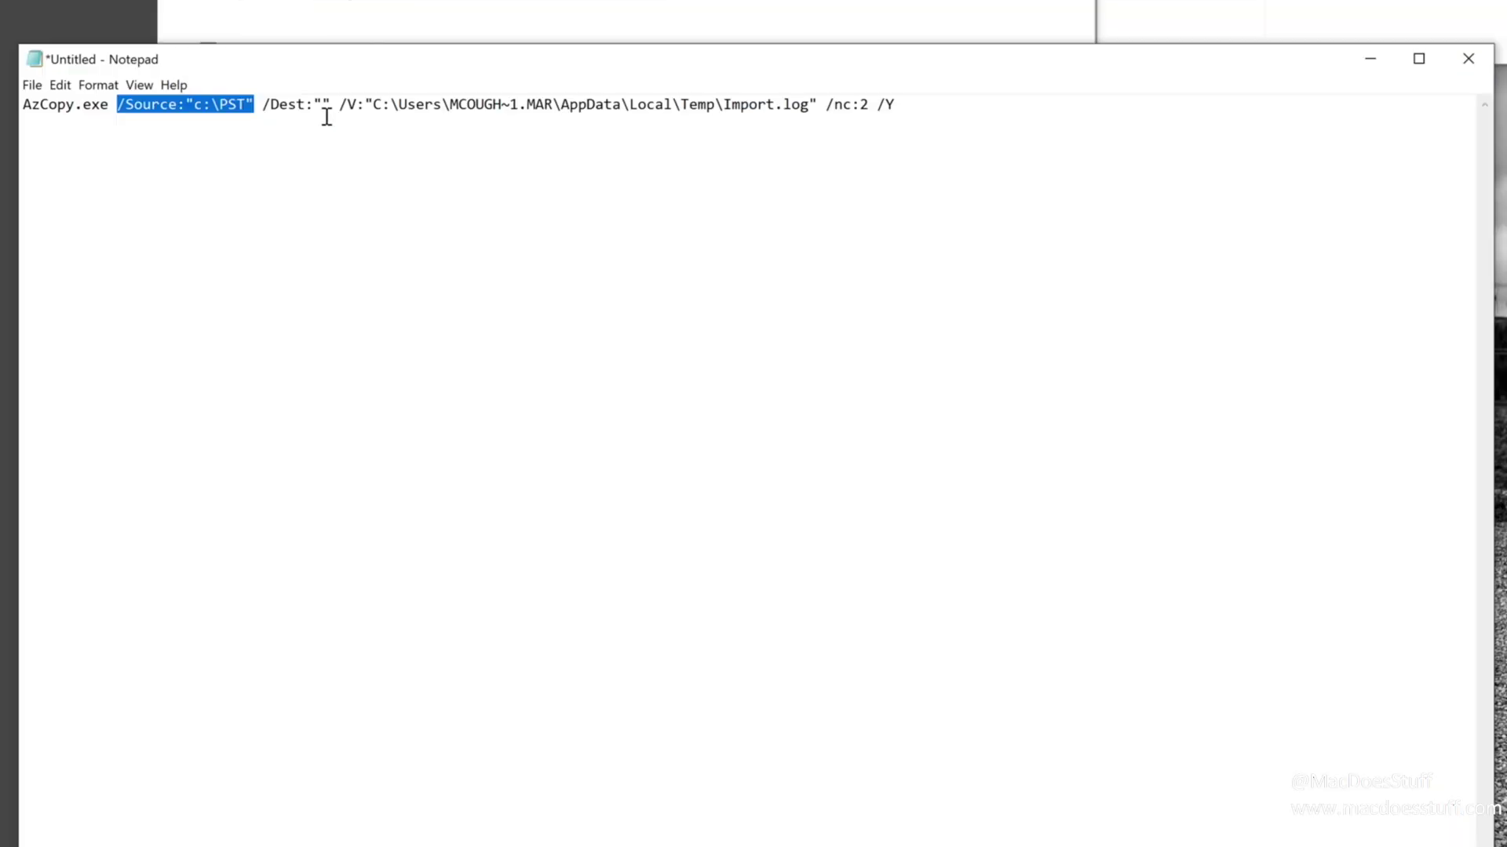
{"action": "left_click", "coordinate": [324, 107]}
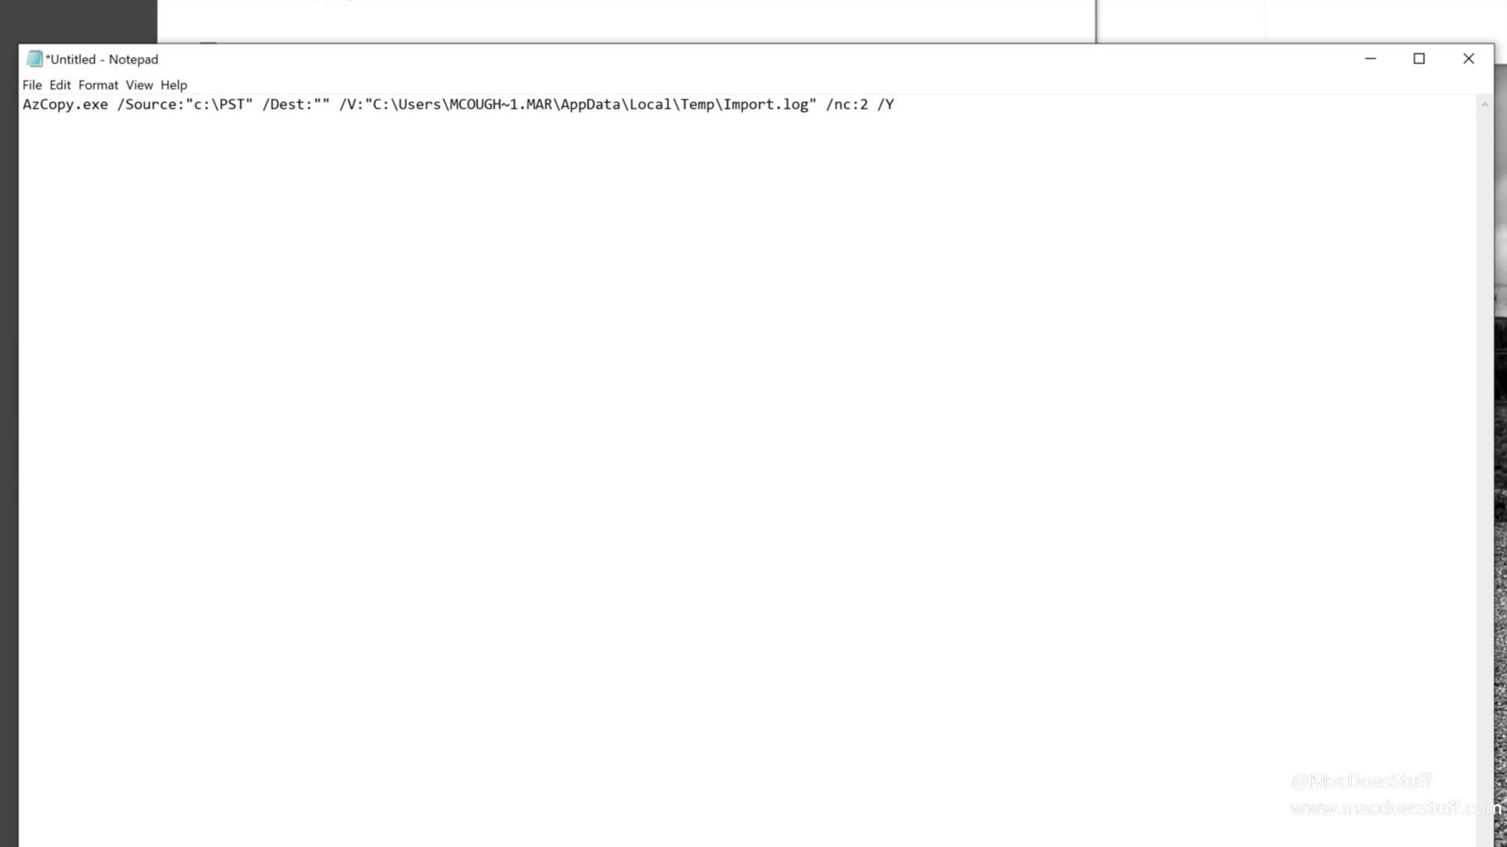
{"action": "key", "text": "ctrl+v"}
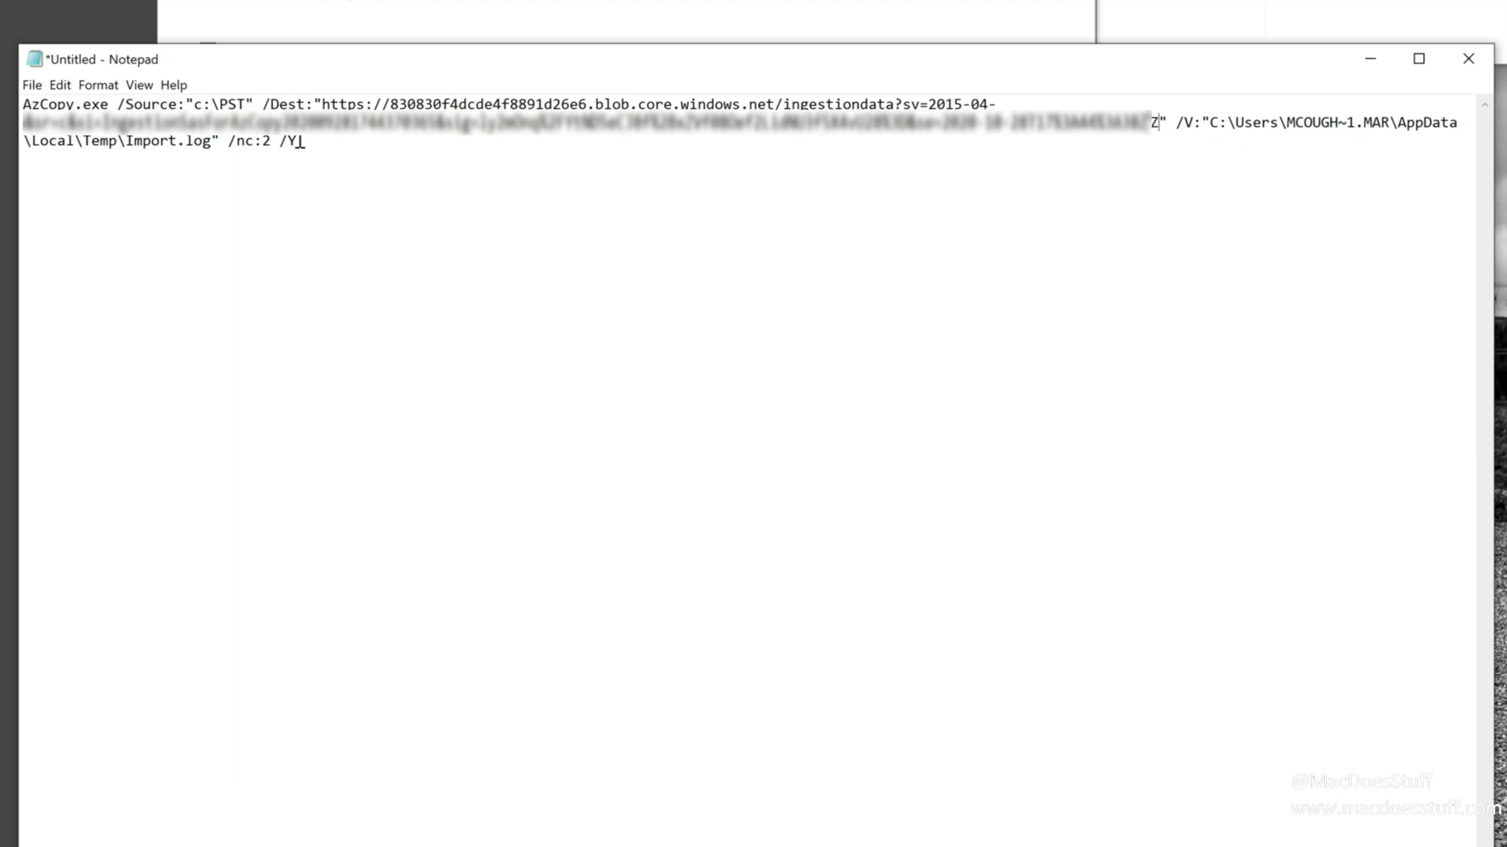
Copy the completed AzCopy command and download the AzCopy installer from the wizard.
{"action": "left_click", "coordinate": [299, 142]}
{"action": "key", "text": "ctrl+a"}
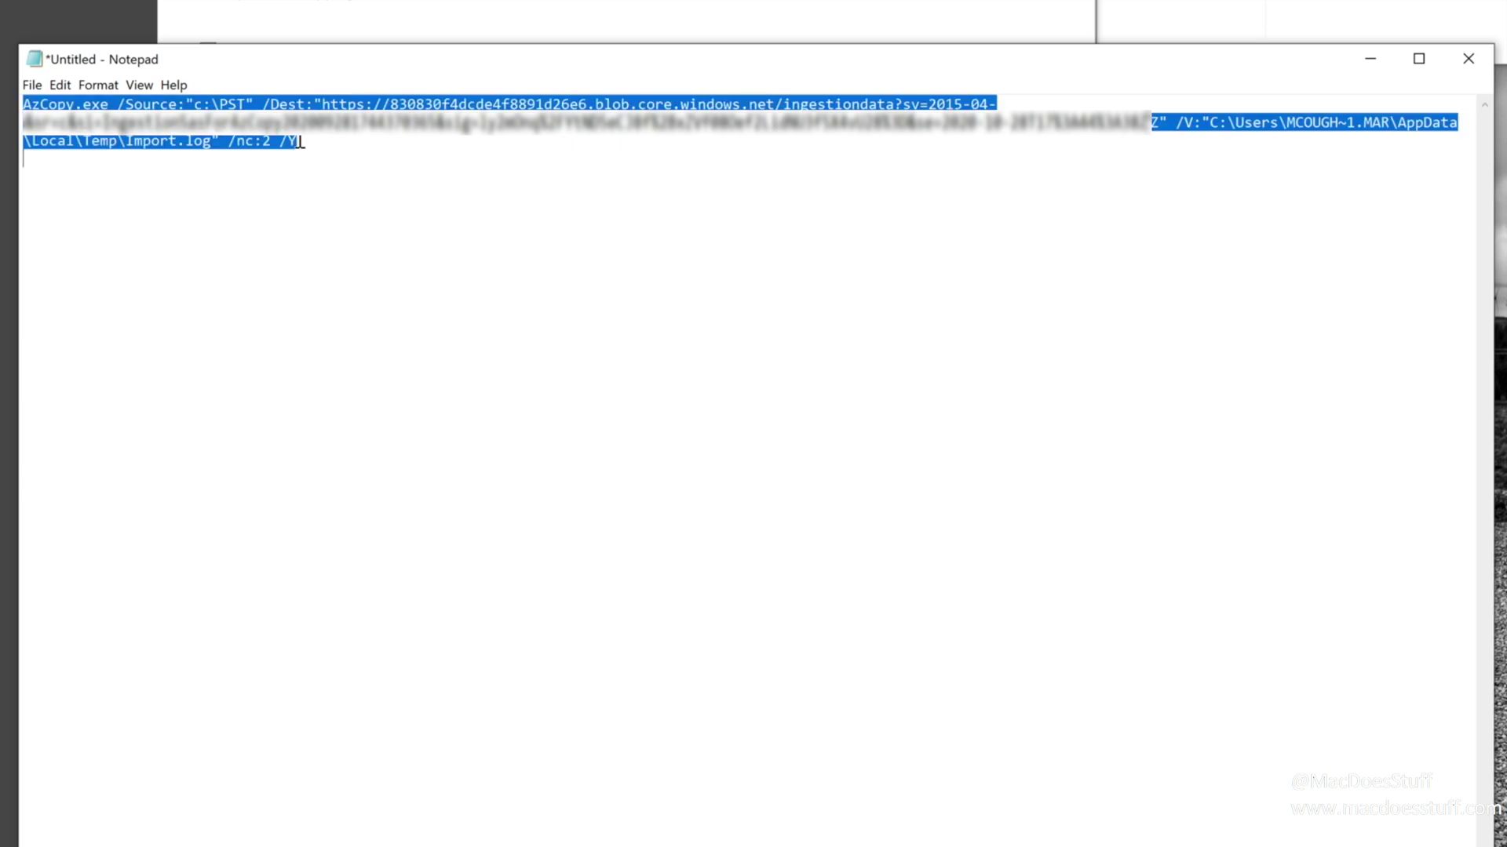
{"action": "right_click", "coordinate": [259, 132]}
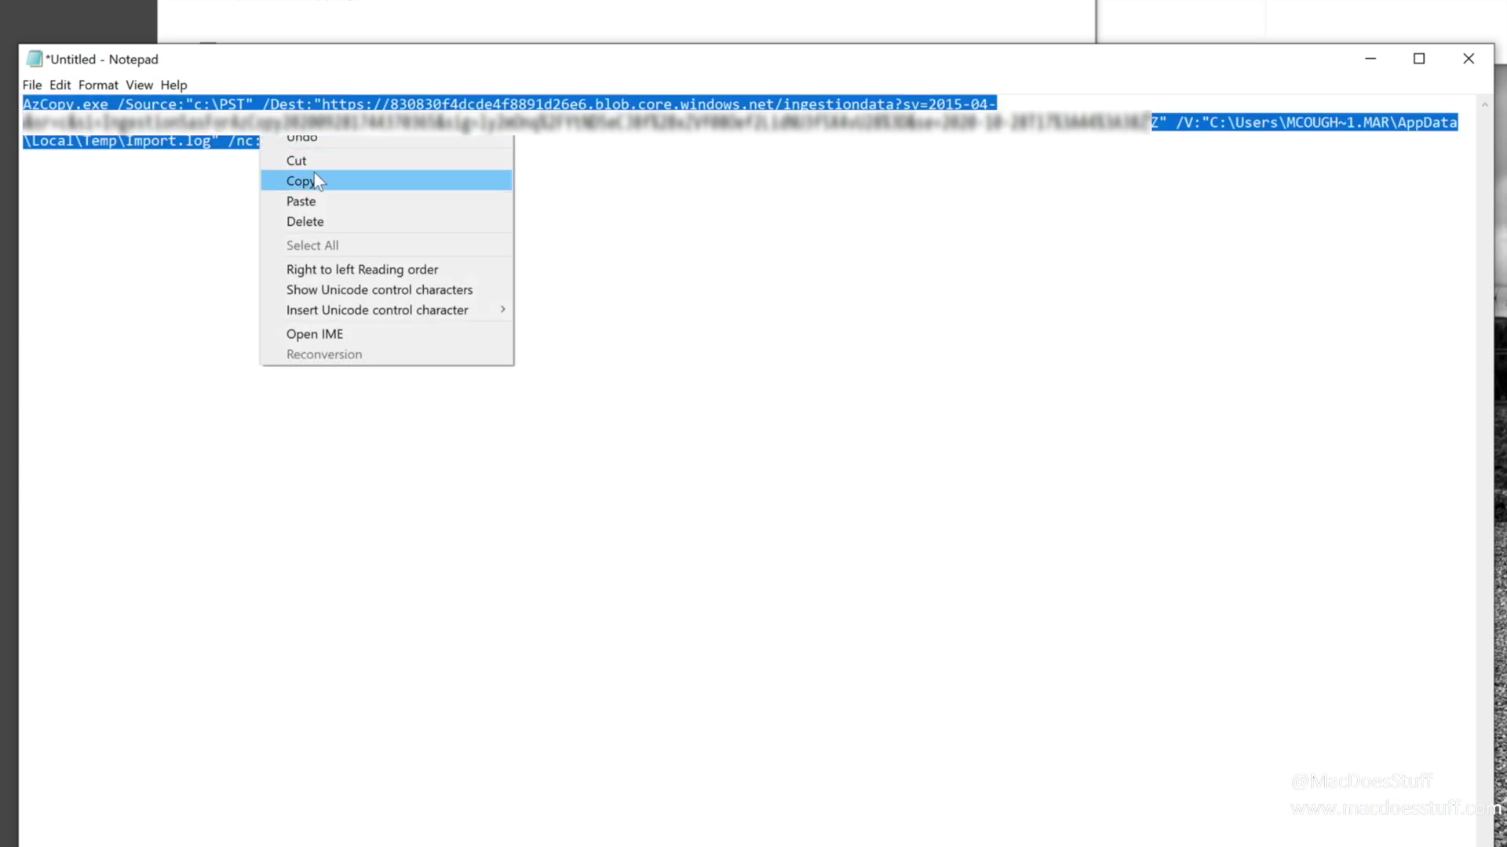
{"action": "left_click", "coordinate": [313, 172]}
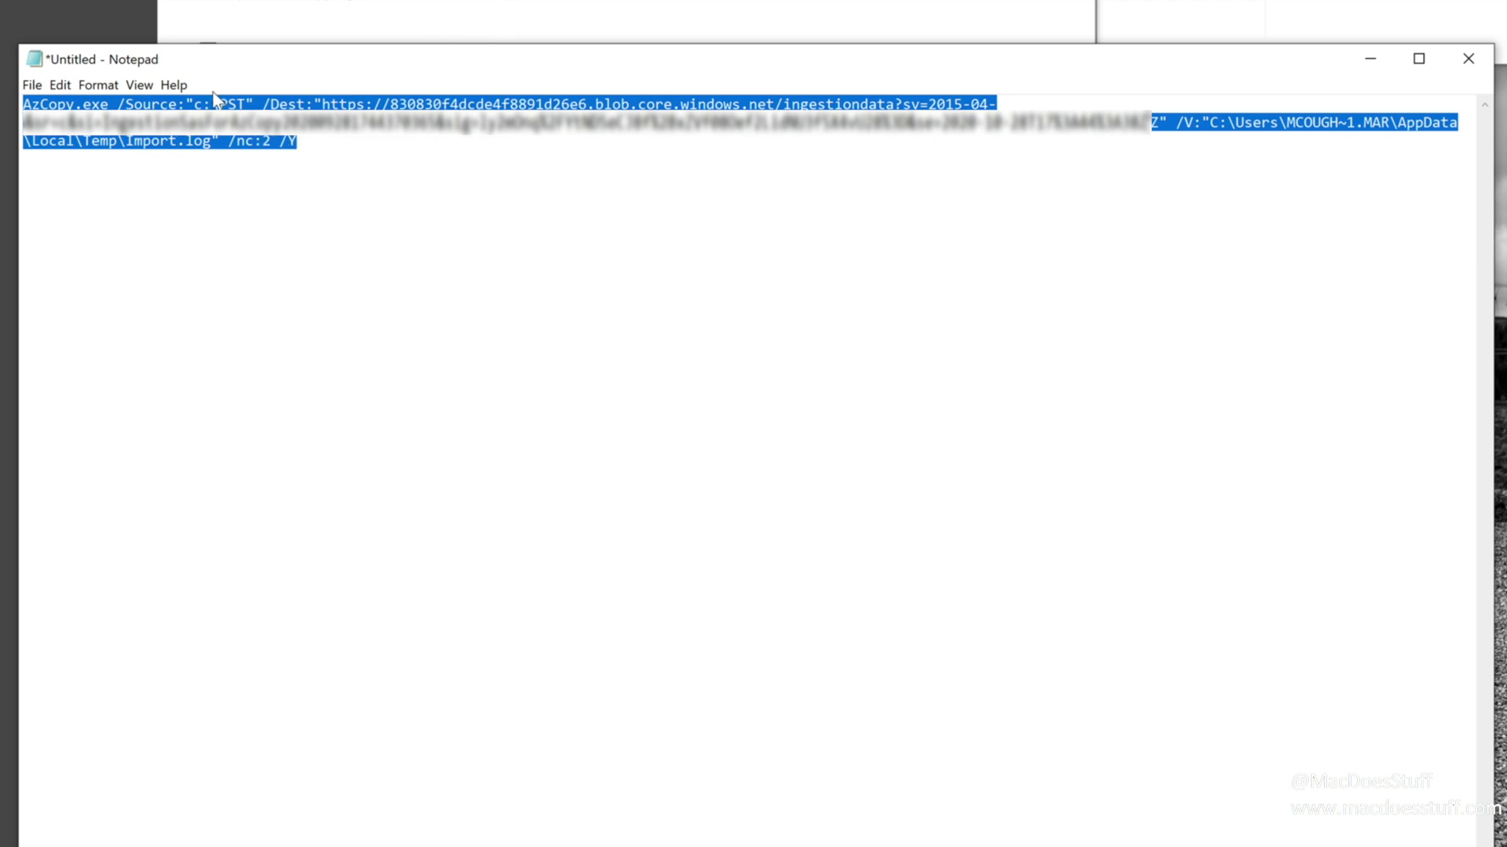
{"action": "left_click", "coordinate": [488, 21]}
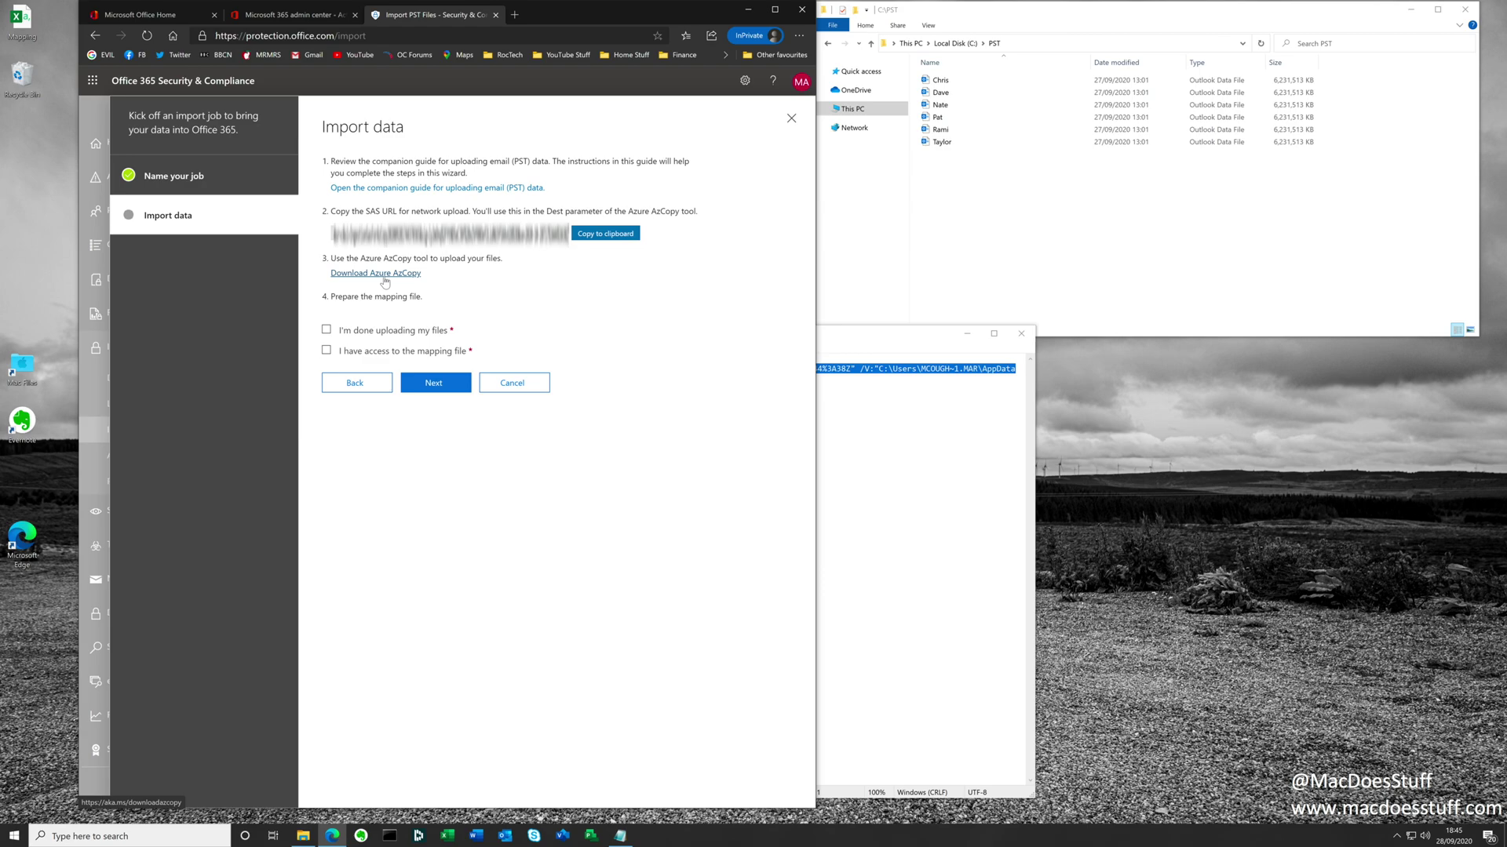
{"action": "left_click", "coordinate": [384, 276]}
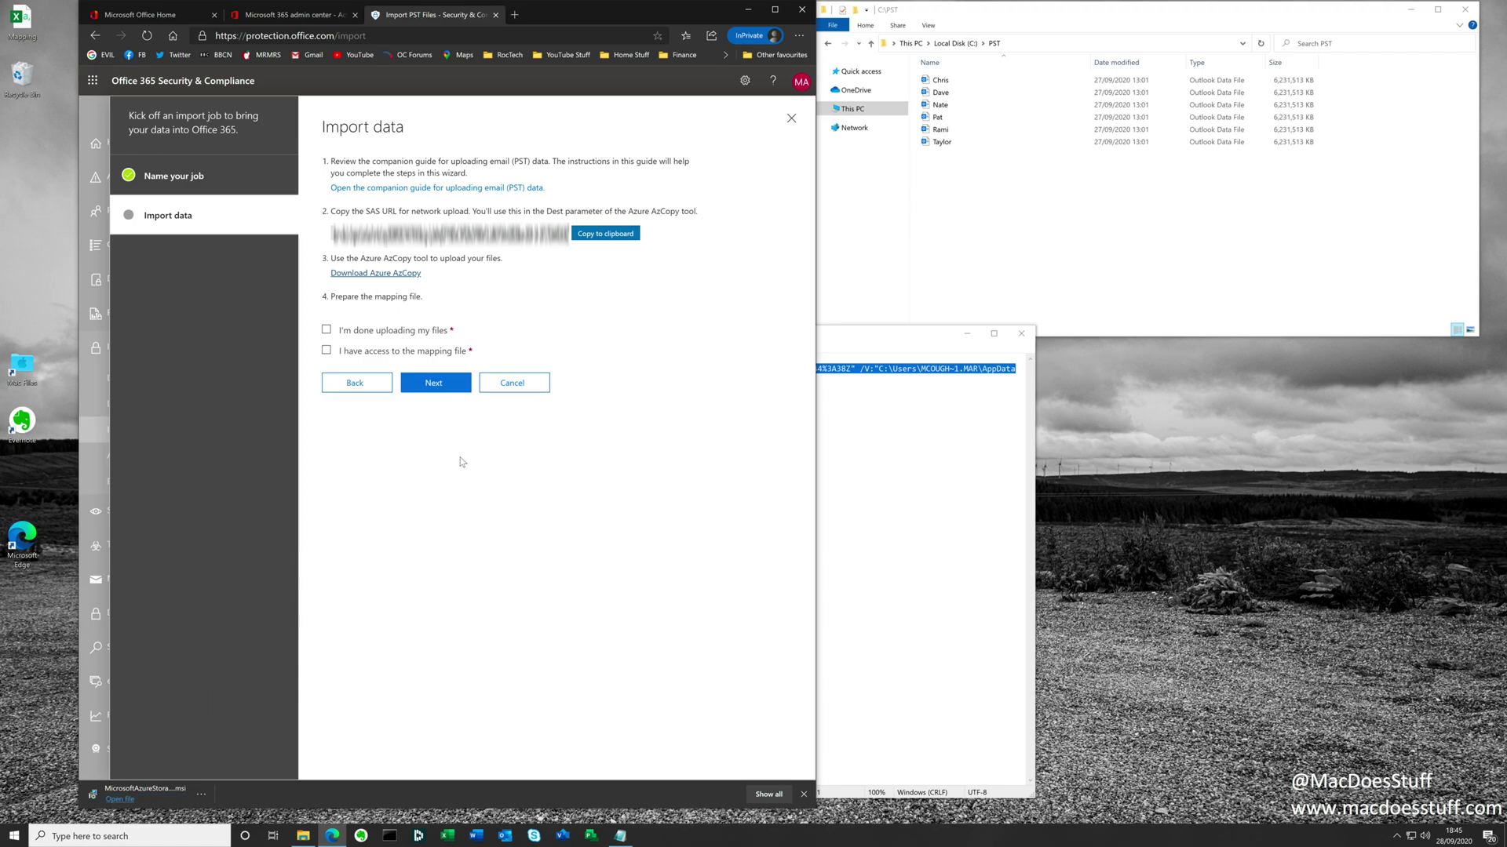
Launch Command Prompt as administrator.
{"action": "key", "text": "super"}
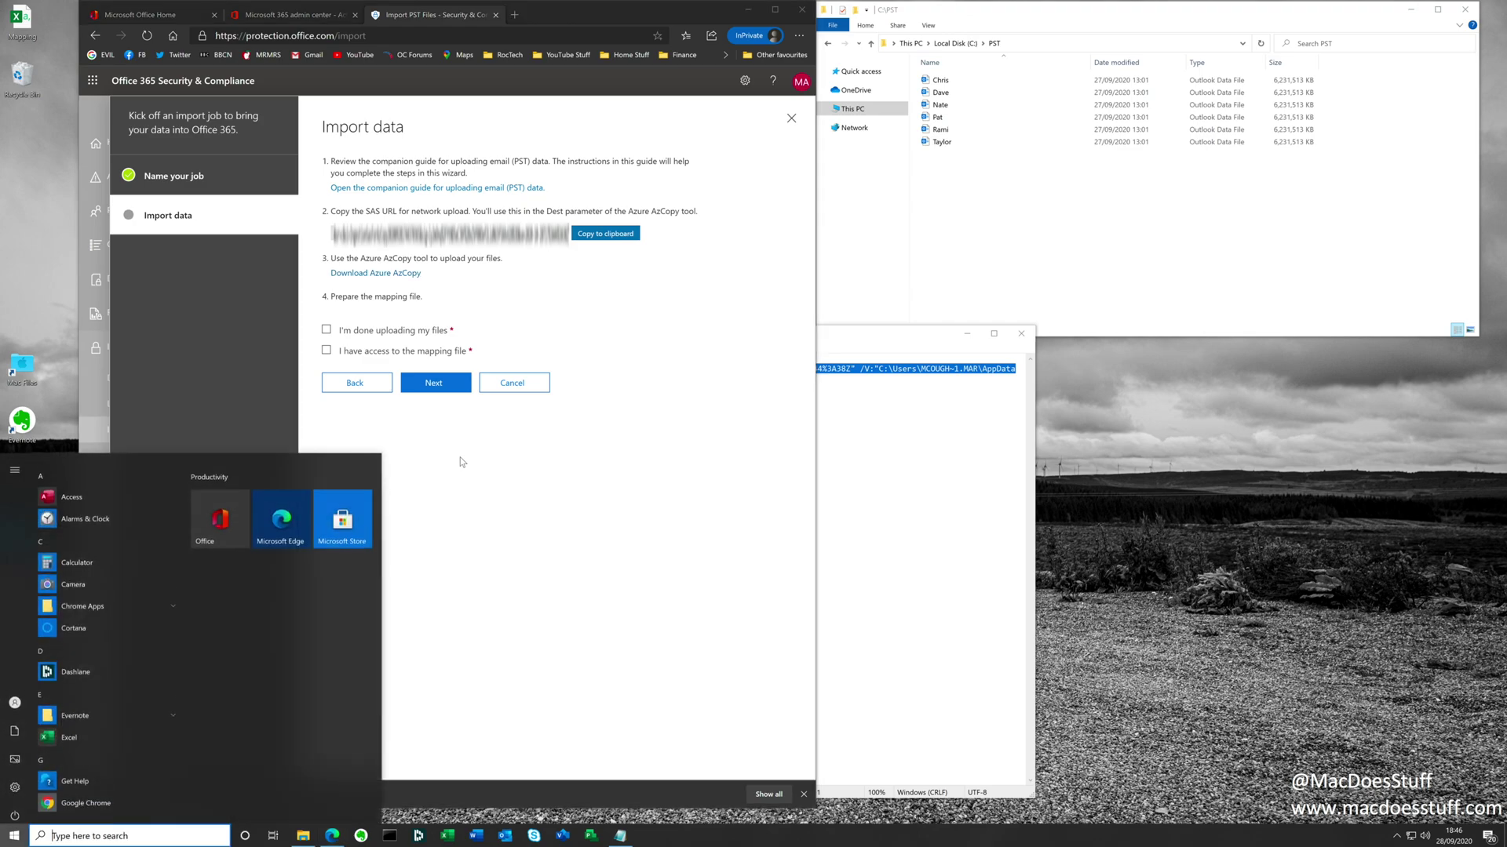
{"action": "type", "text": "cmd"}
{"action": "key", "text": "ctrl+shift+Return"}
{"action": "key", "text": "alt+y"}
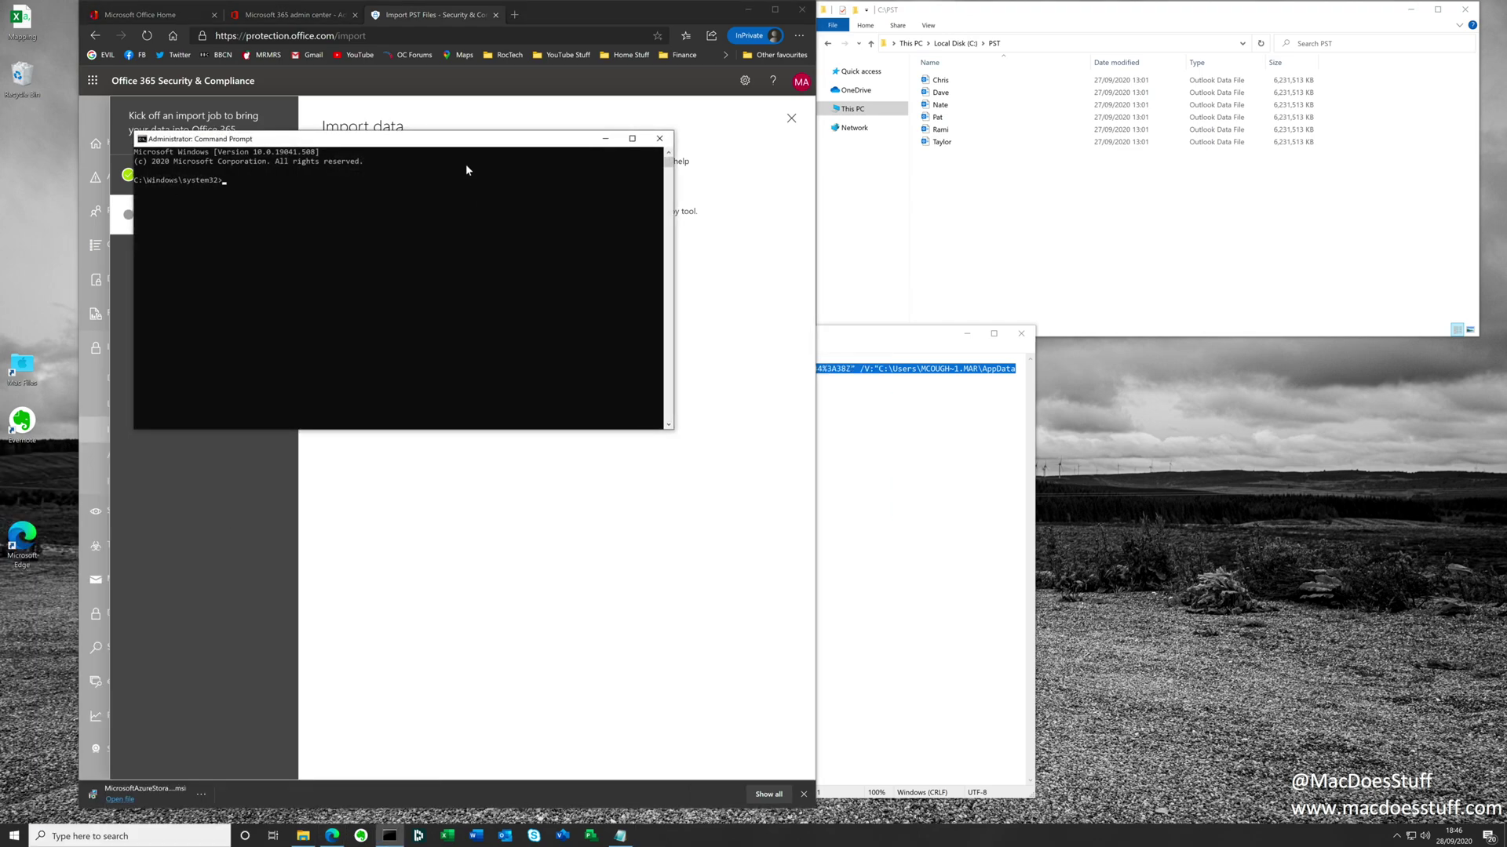
Locate the AzCopy folder with 'dir azcopy*.* /s' from C:\ and change into it.
{"action": "type", "text": "cd"}
{"action": "type", "text": "\\"}
{"action": "key", "text": "Return"}
{"action": "type", "text": "d"}
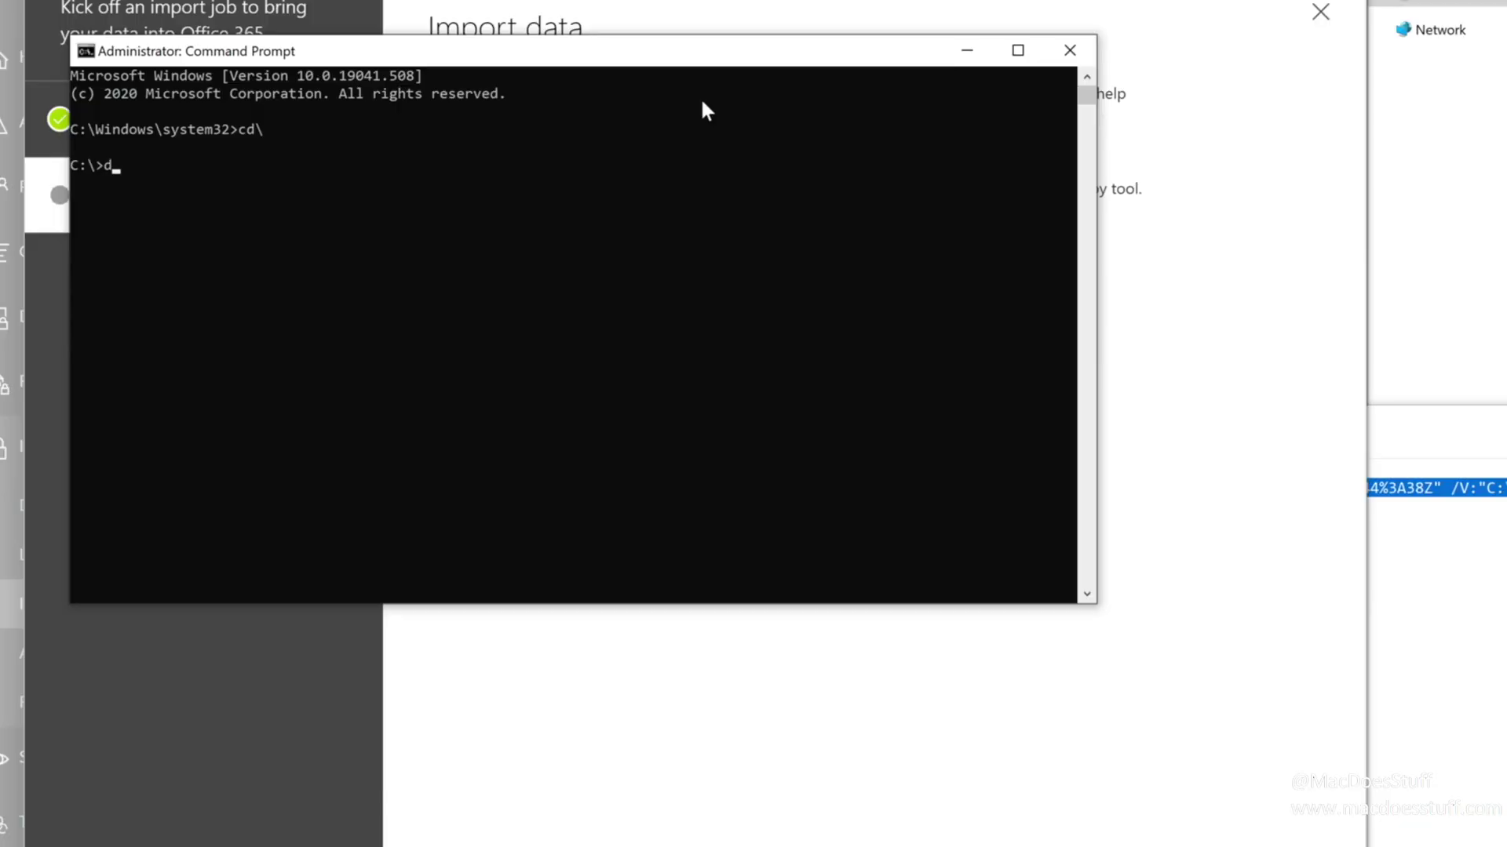
{"action": "type", "text": "ir azcopy*.* /s"}
{"action": "key", "text": "Return"}
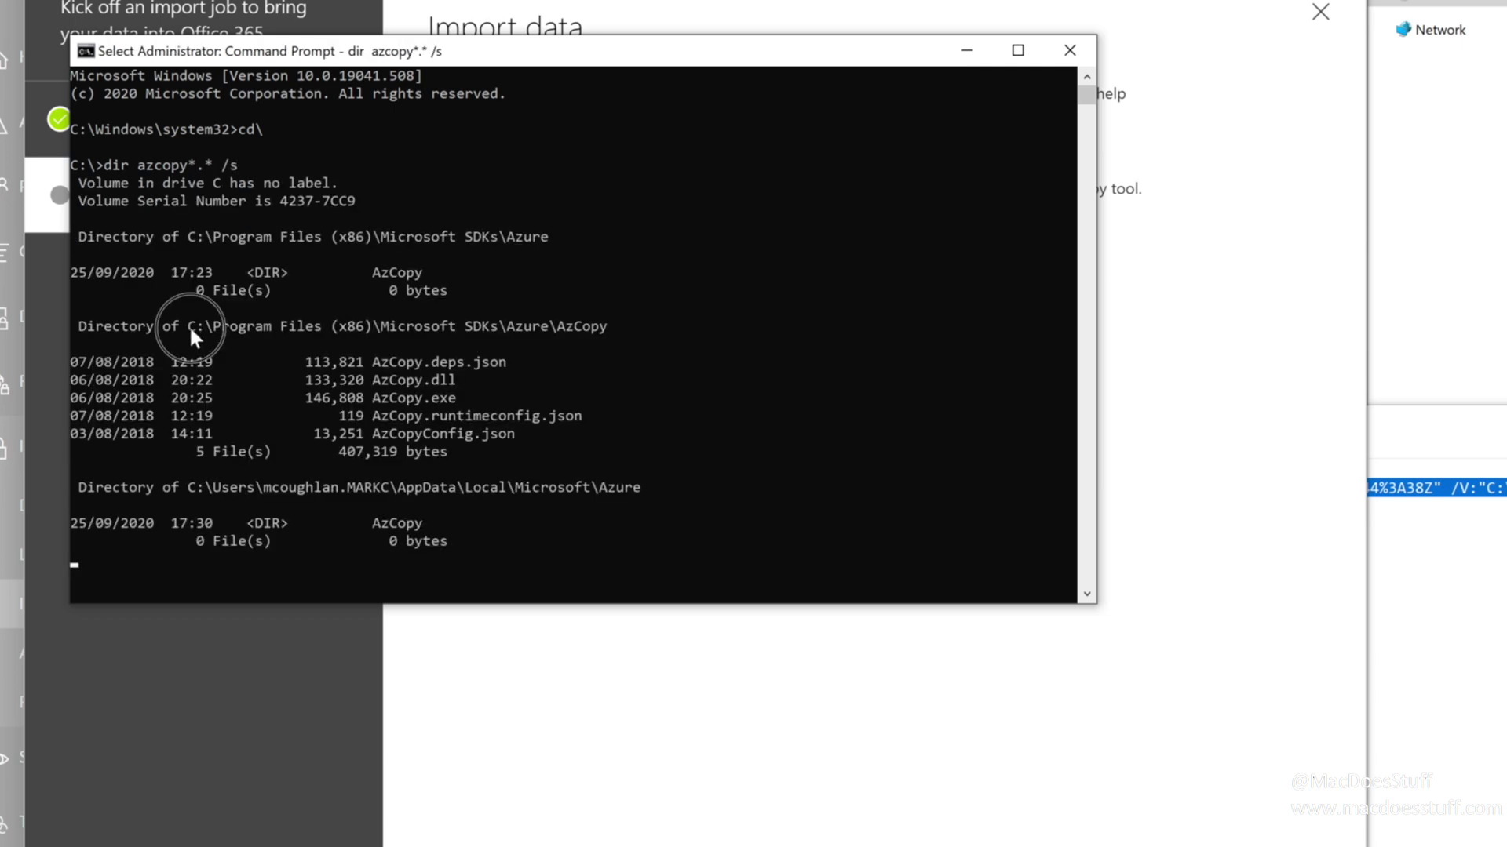
{"action": "left_click_drag", "start_coordinate": [190, 325], "coordinate": [605, 330]}
{"action": "right_click", "coordinate": [605, 336]}
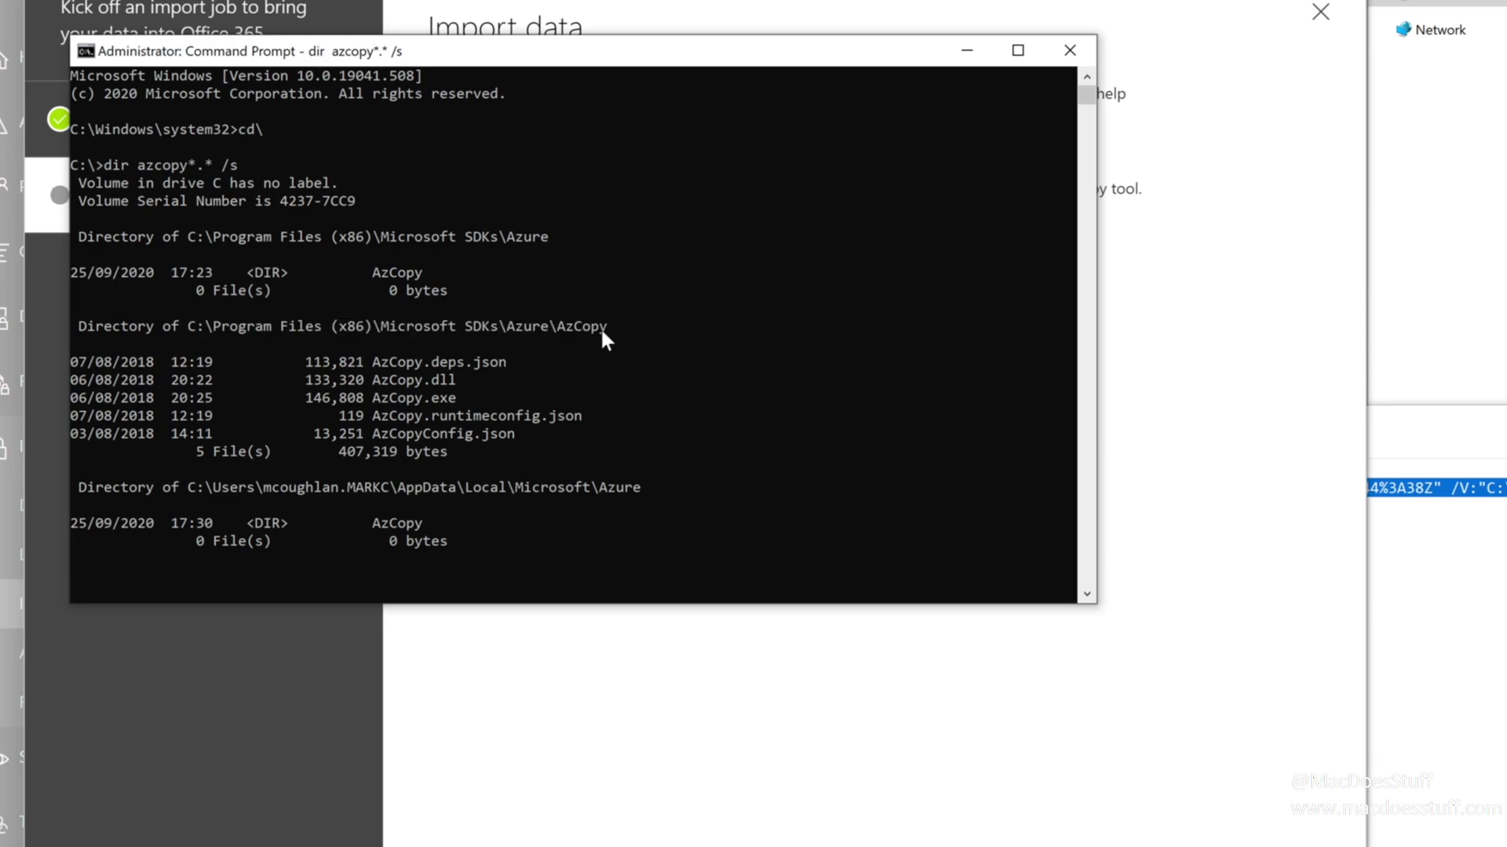
{"action": "type", "text": "cd"}
{"action": "right_click", "coordinate": [603, 333]}
{"action": "key", "text": "Return"}
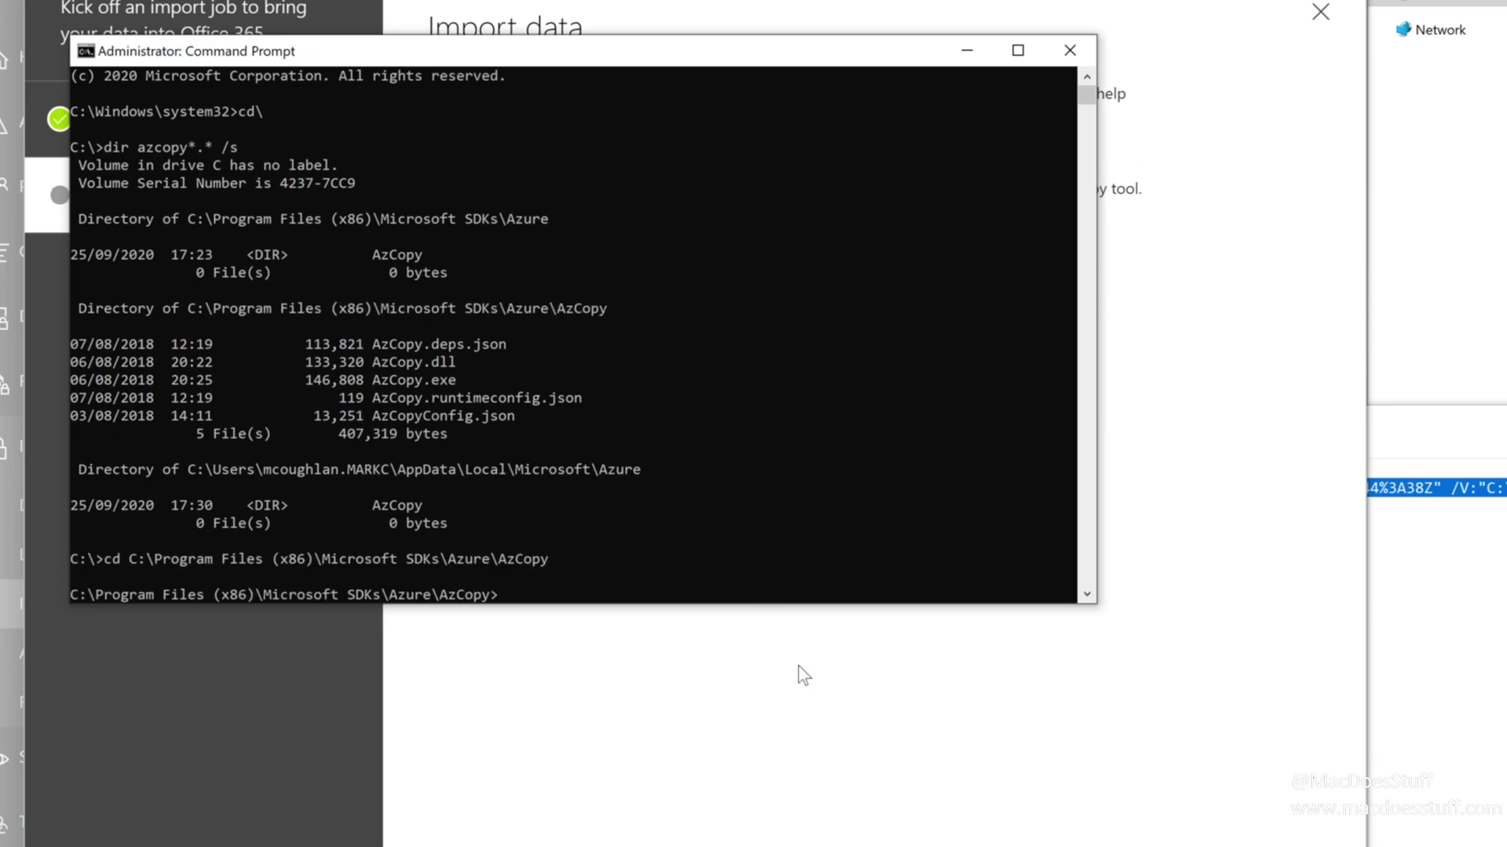
Run the AzCopy command from Notepad to upload the six PST files, monitoring network in Task Manager.
{"action": "key", "text": "alt+Tab"}
{"action": "left_click", "coordinate": [575, 521]}
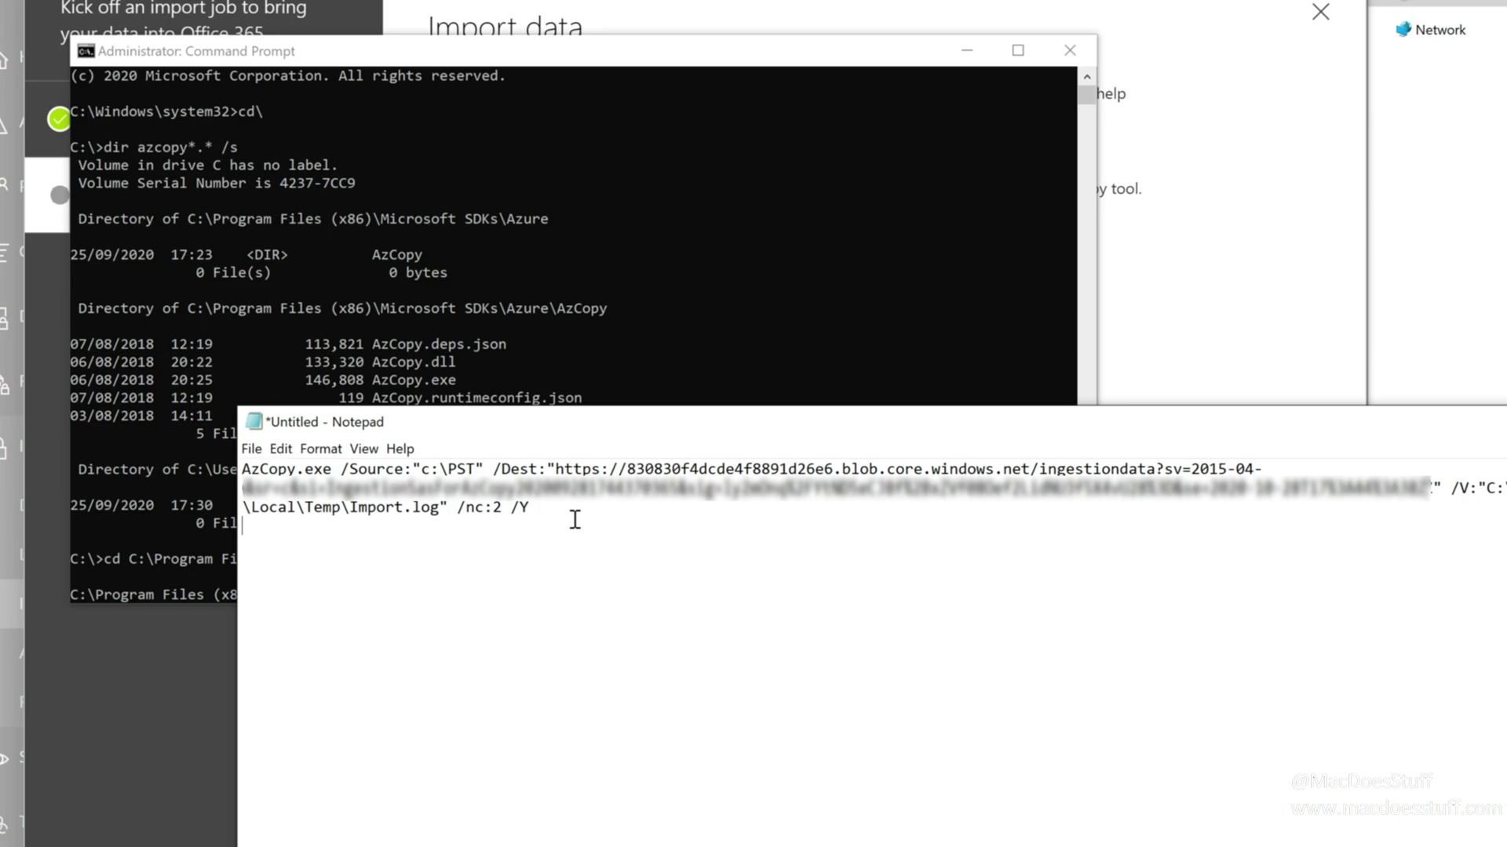
{"action": "key", "text": "ctrl+a"}
{"action": "right_click", "coordinate": [295, 507]}
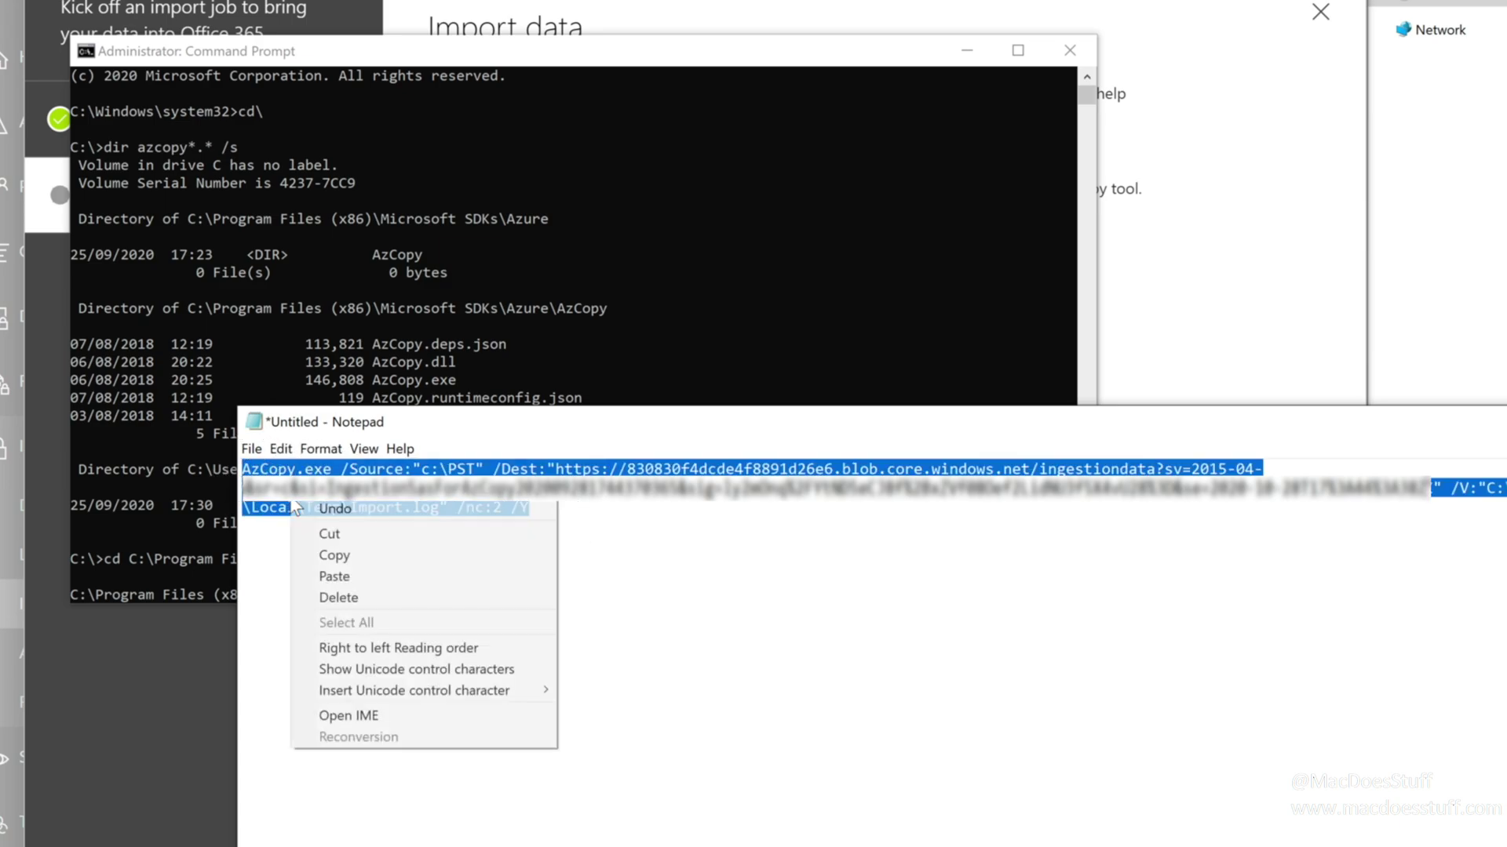
{"action": "left_click", "coordinate": [375, 557]}
{"action": "left_click", "coordinate": [405, 373]}
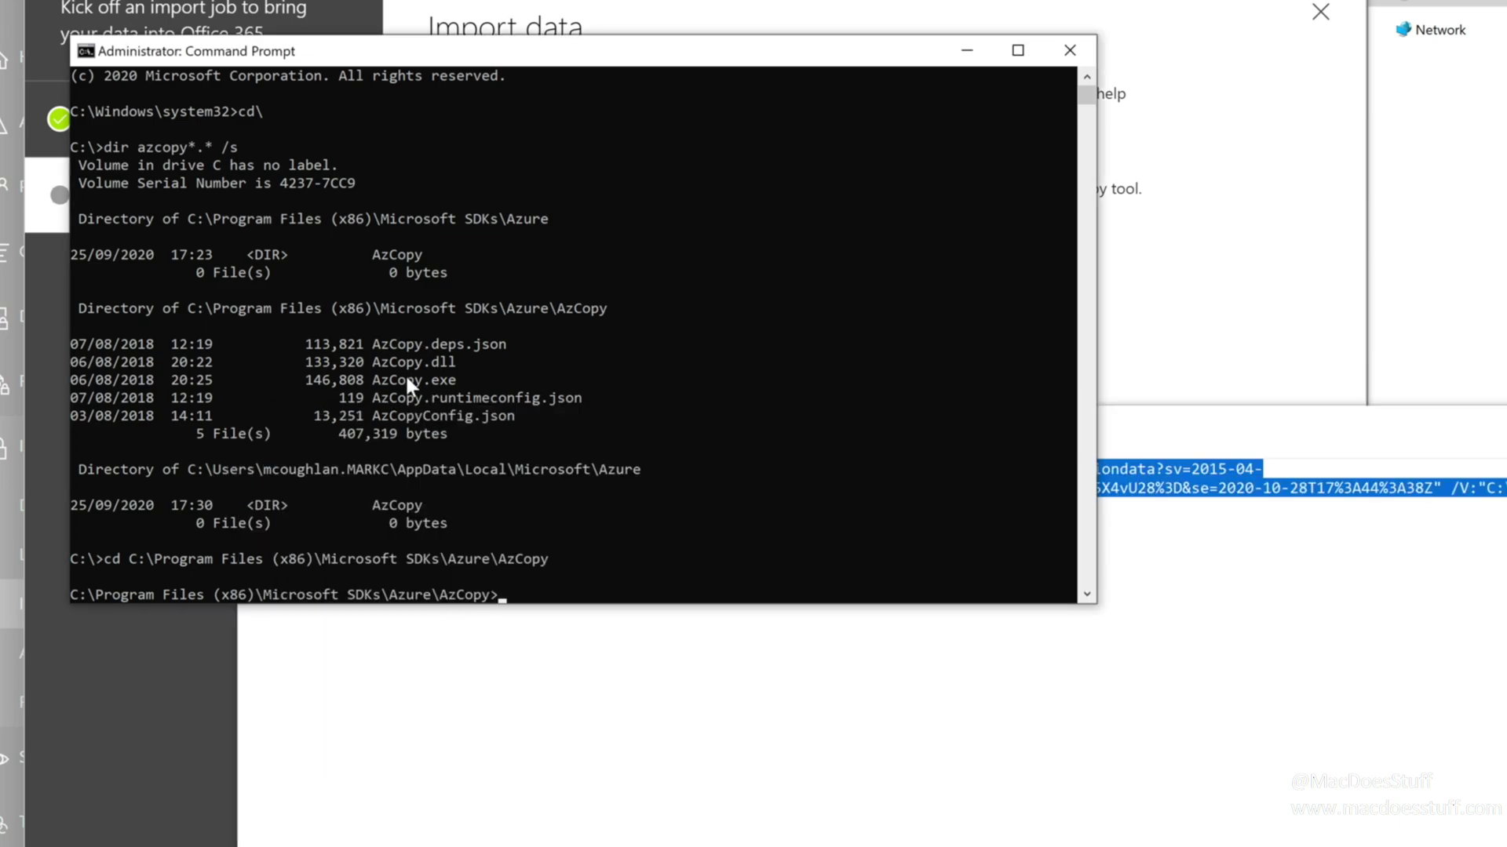
{"action": "right_click", "coordinate": [405, 374]}
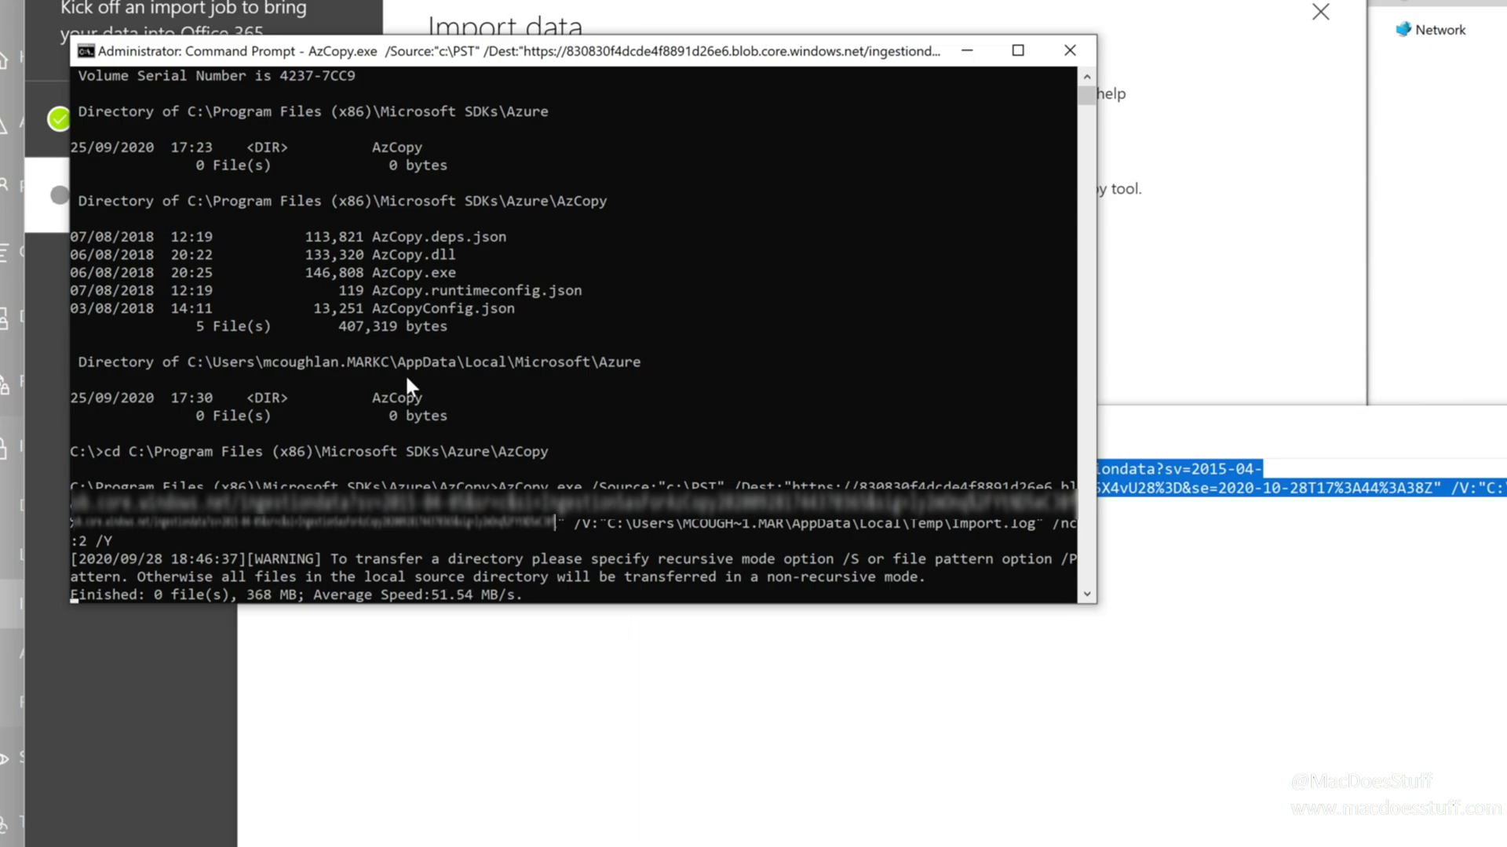
{"action": "key", "text": "ctrl+shift+Escape"}
{"action": "left_click", "coordinate": [951, 121]}
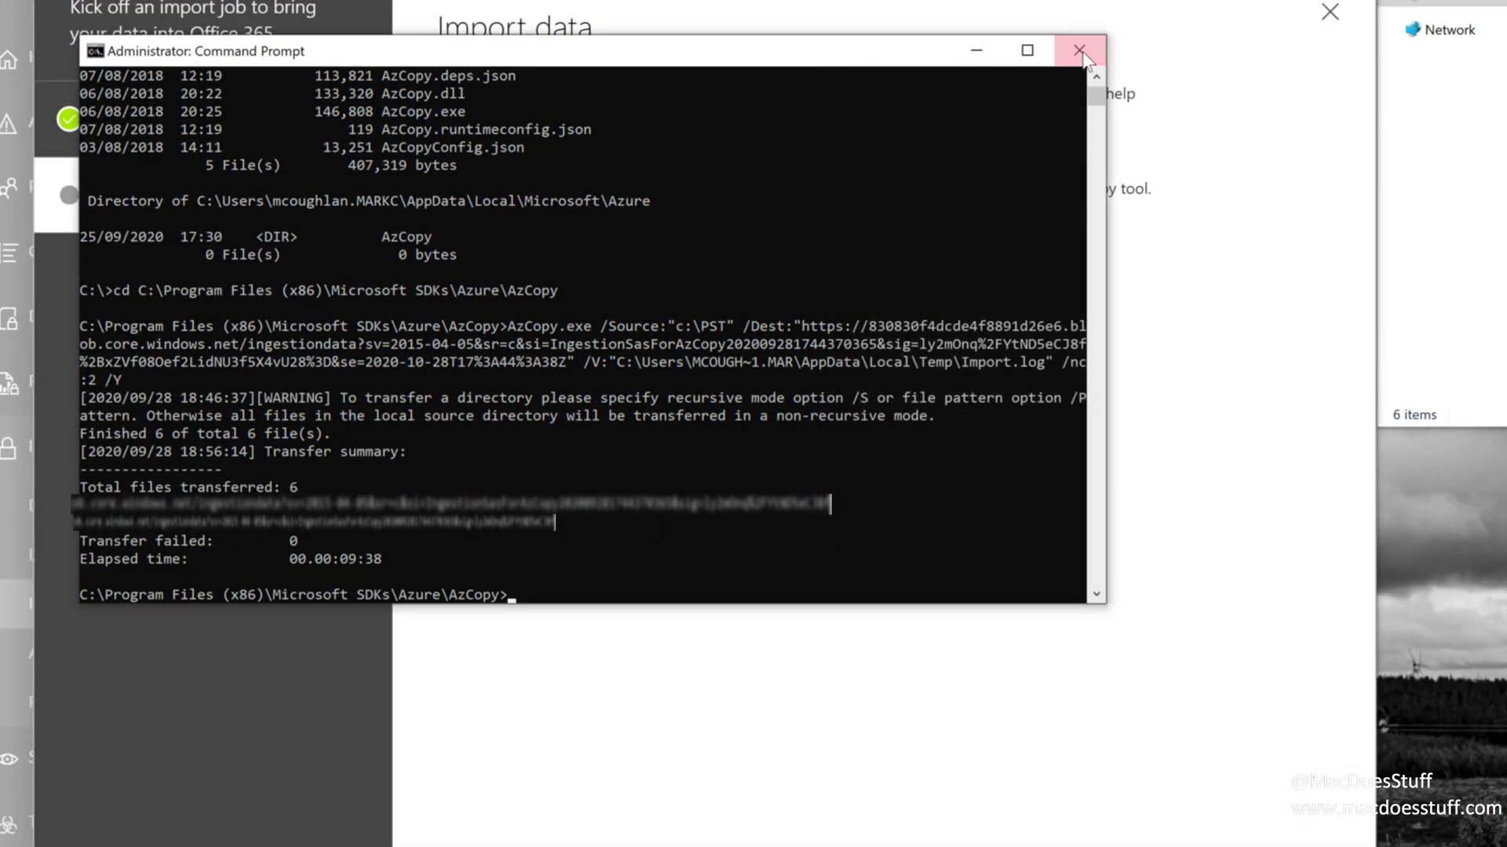
Tick both upload-done and mapping-file-access confirmations, then select Mapping on the Desktop.
{"action": "left_click", "coordinate": [1081, 53]}
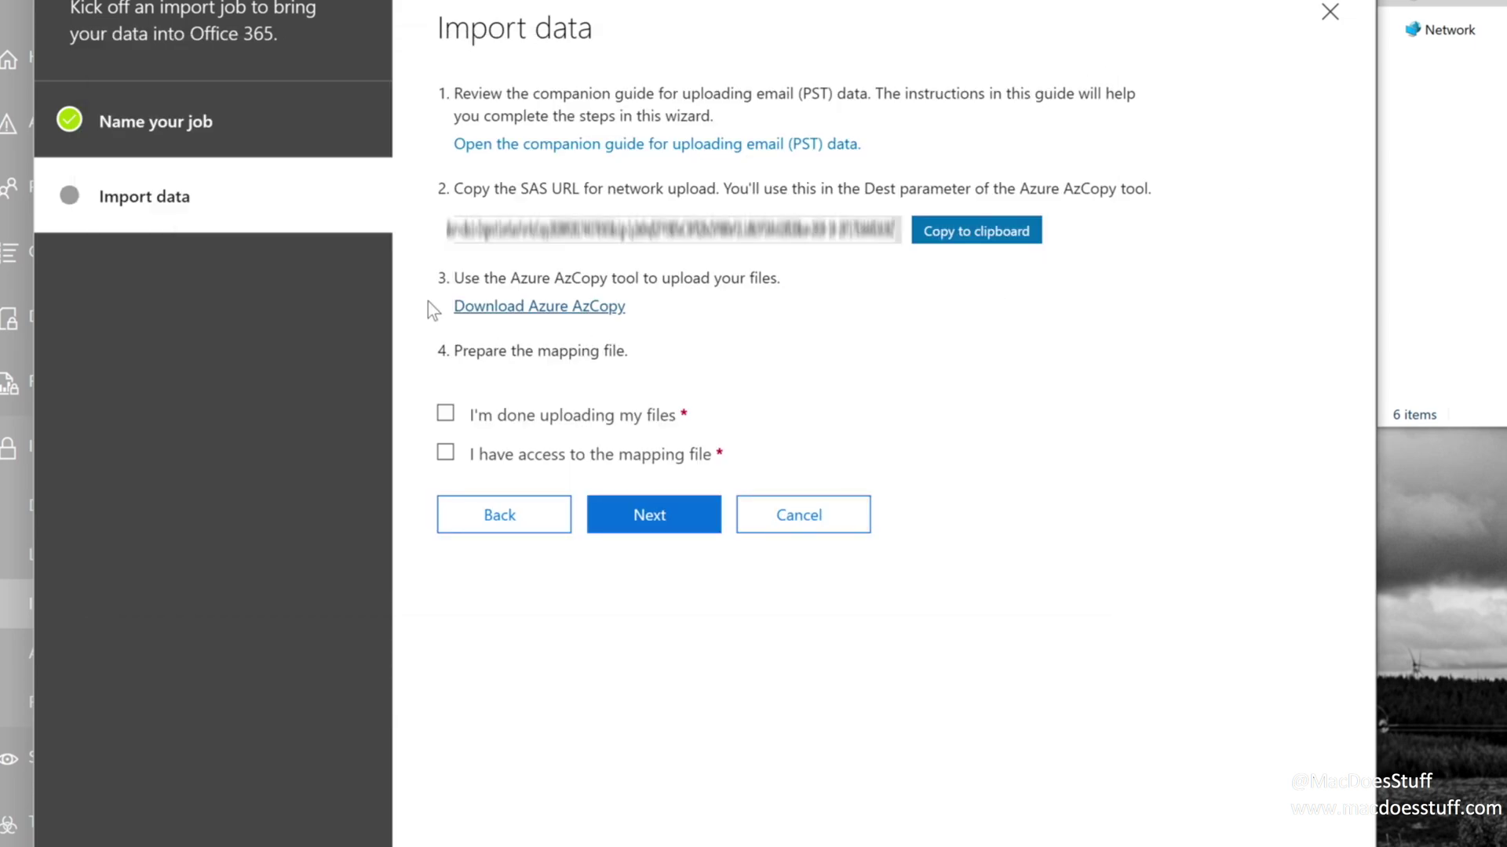
{"action": "left_click", "coordinate": [445, 414]}
{"action": "left_click", "coordinate": [444, 453]}
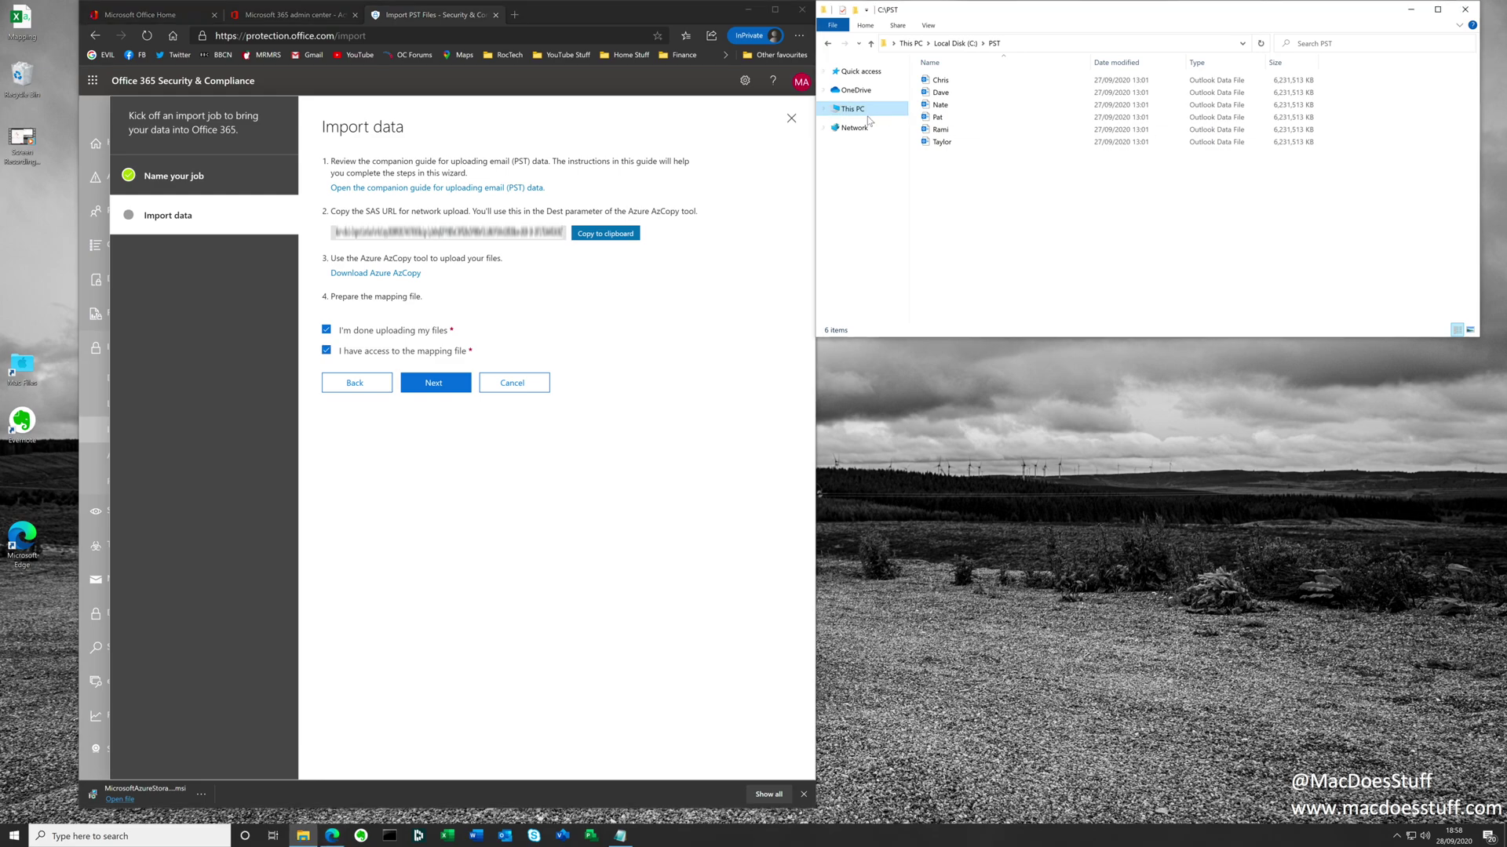
{"action": "left_click", "coordinate": [859, 140]}
{"action": "left_click", "coordinate": [953, 80]}
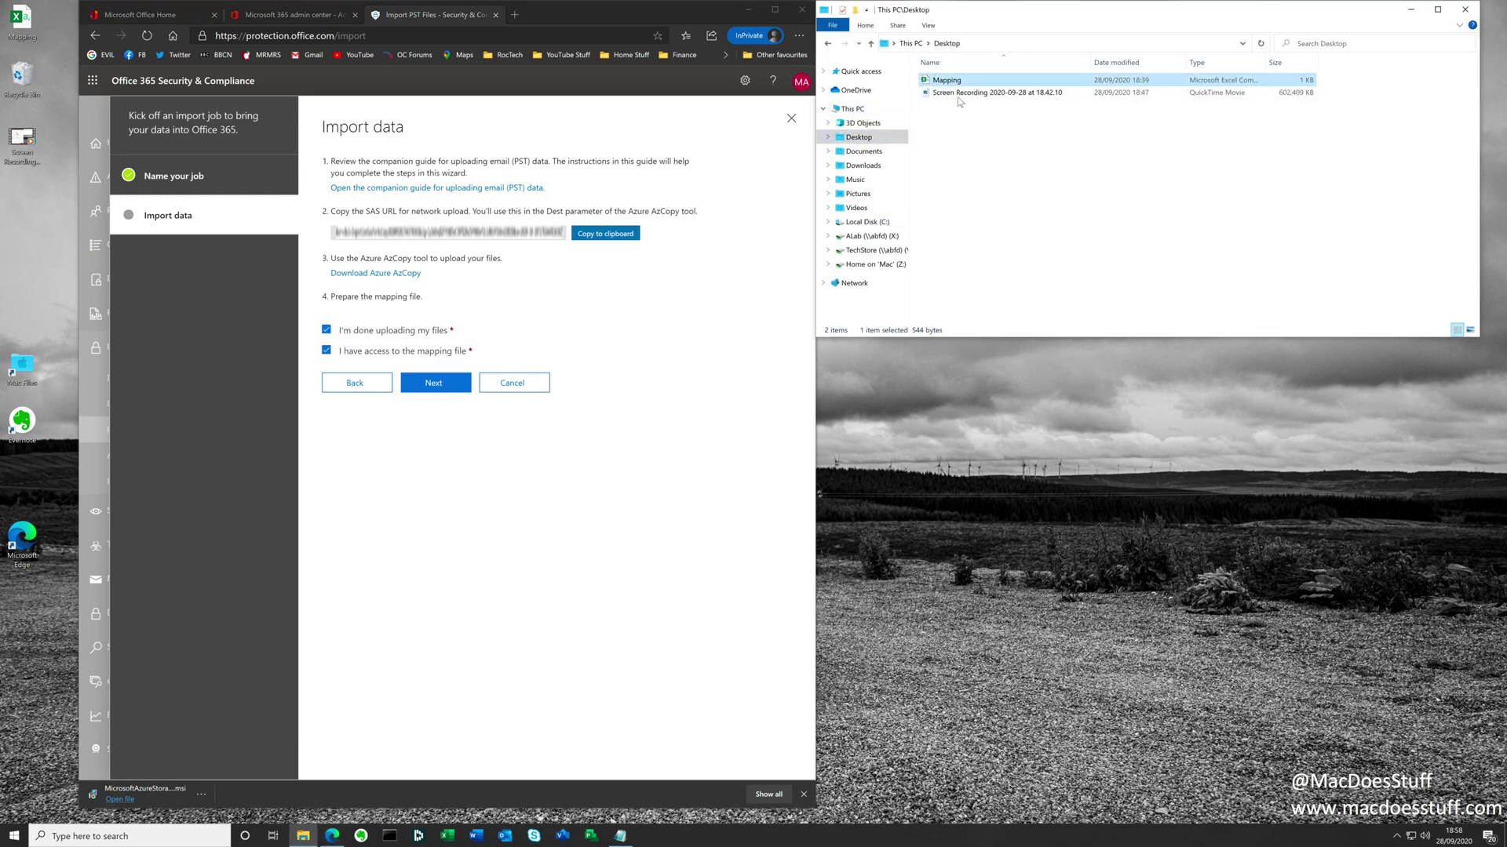
Open the Mapping spreadsheet and autofit column D to the full e-mail addresses.
{"action": "double_click", "coordinate": [956, 82]}
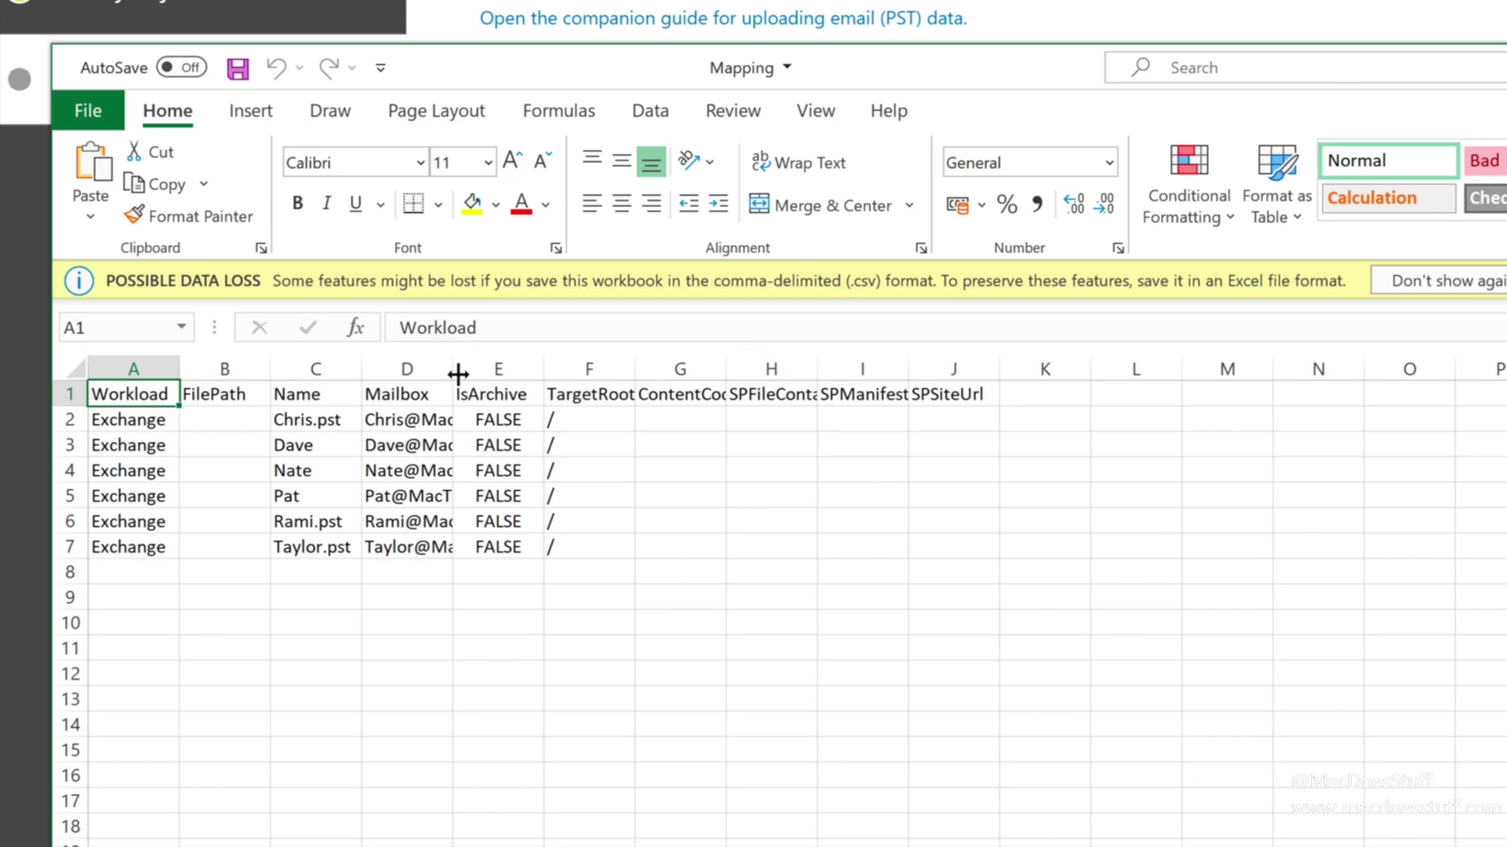
{"action": "double_click", "coordinate": [455, 368]}
{"action": "left_click", "coordinate": [546, 369]}
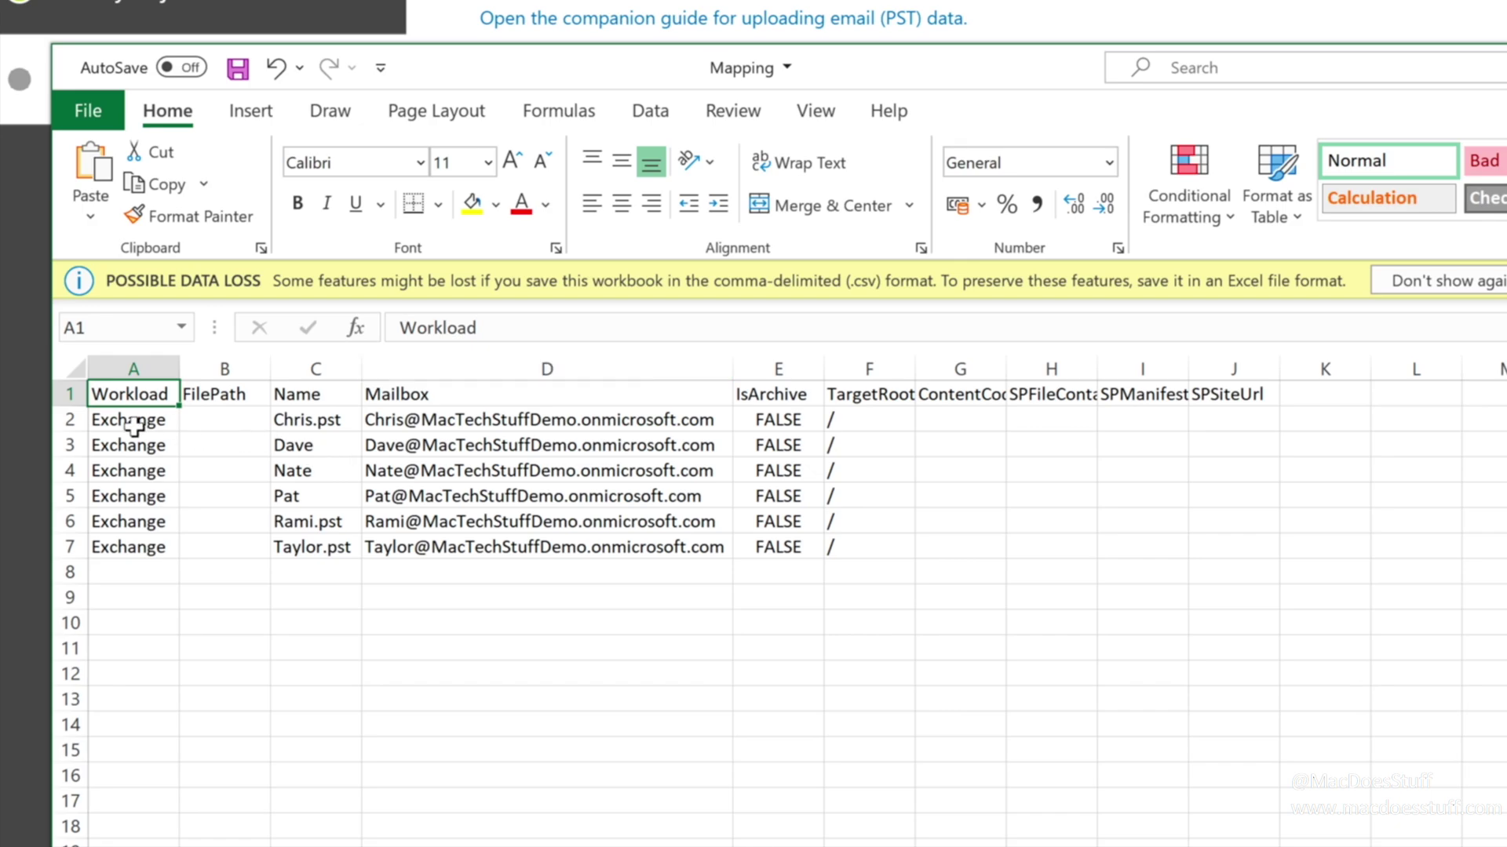
Append .pst to the Name entries missing it, starting with Dave in C3.
{"action": "left_click_drag", "start_coordinate": [134, 426], "coordinate": [125, 548]}
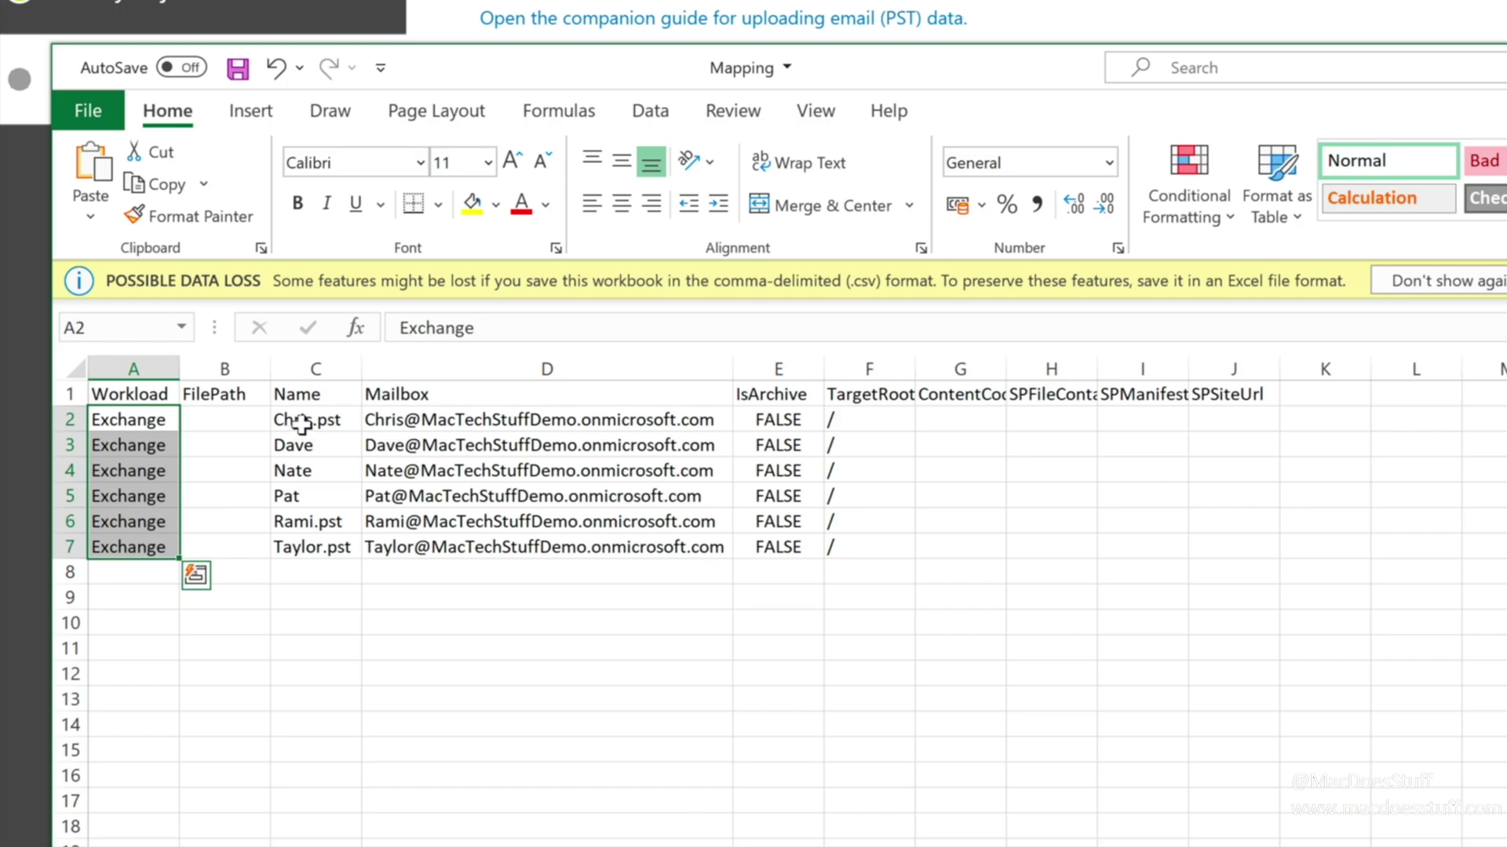
{"action": "left_click", "coordinate": [302, 424]}
{"action": "left_click", "coordinate": [314, 446]}
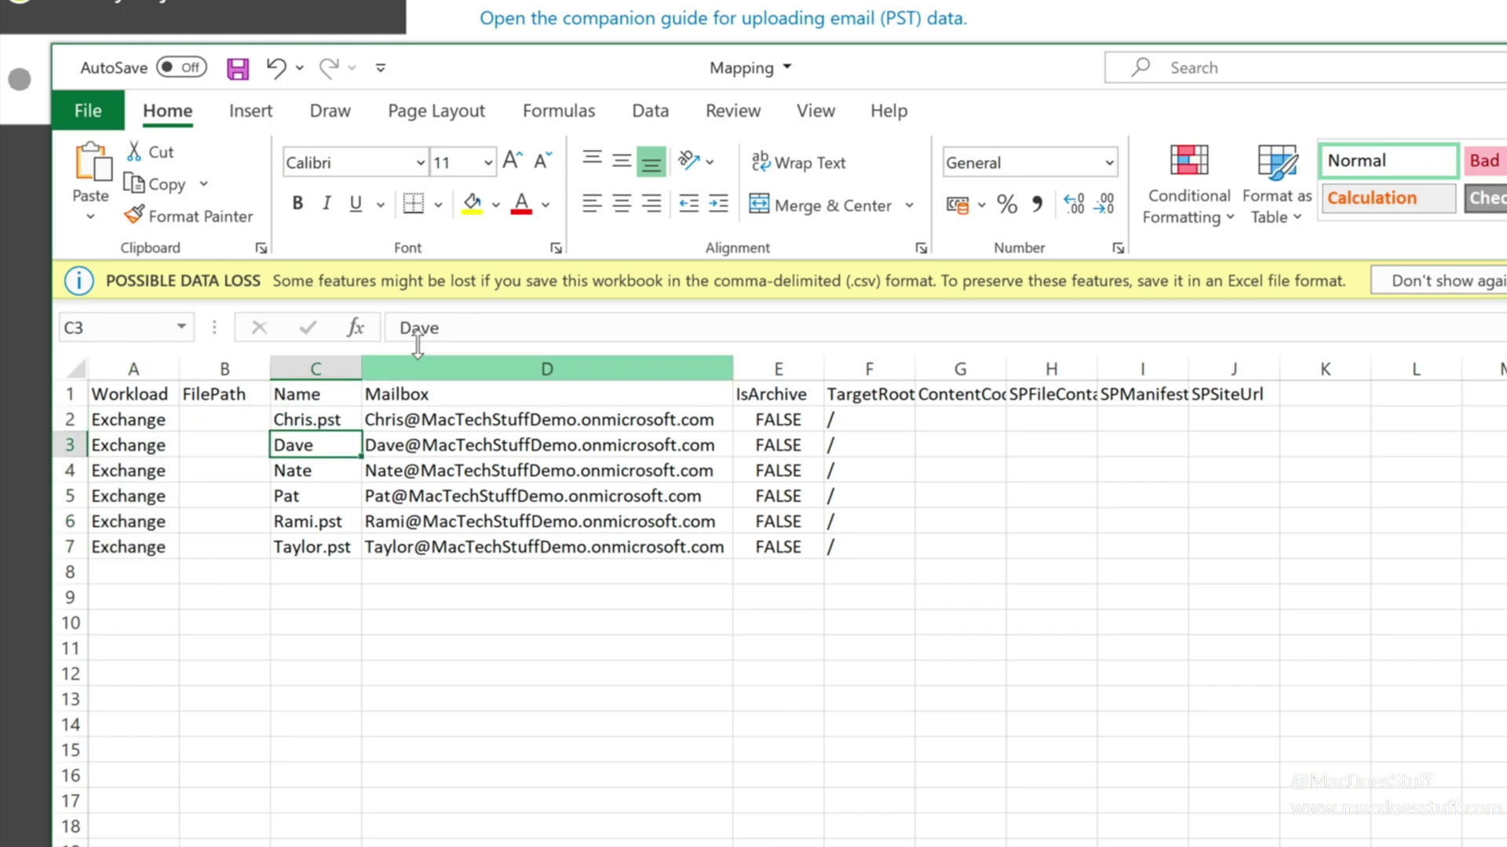
{"action": "left_click", "coordinate": [459, 338]}
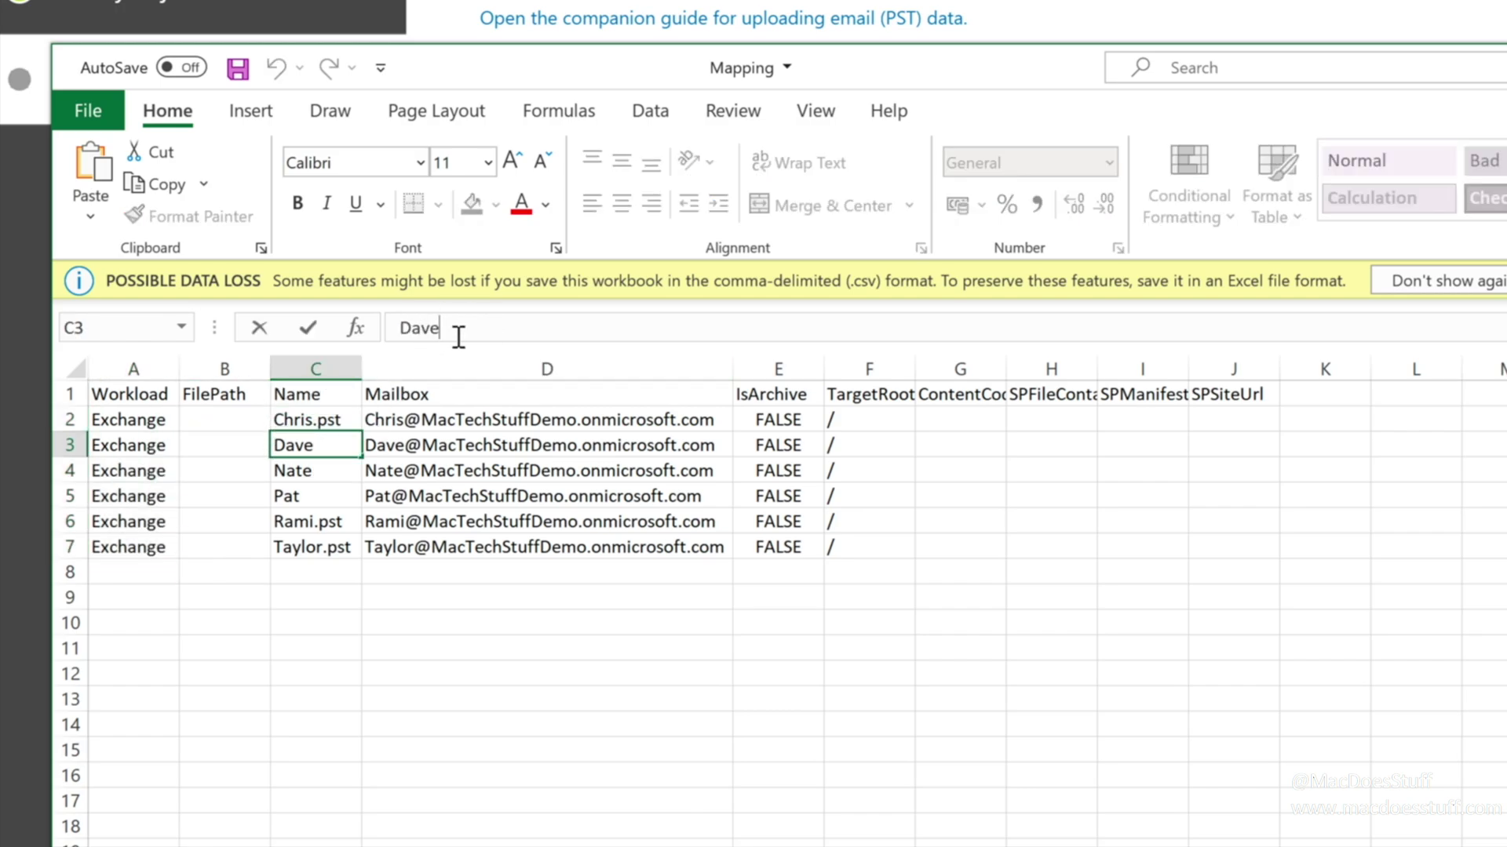
{"action": "type", "text": ".pst"}
{"action": "key", "text": "Return"}
{"action": "left_click", "coordinate": [459, 338]}
{"action": "type", "text": ".pst"}
{"action": "key", "text": "Return"}
{"action": "left_click", "coordinate": [458, 338]}
{"action": "type", "text": ".pst"}
{"action": "key", "text": "Return"}
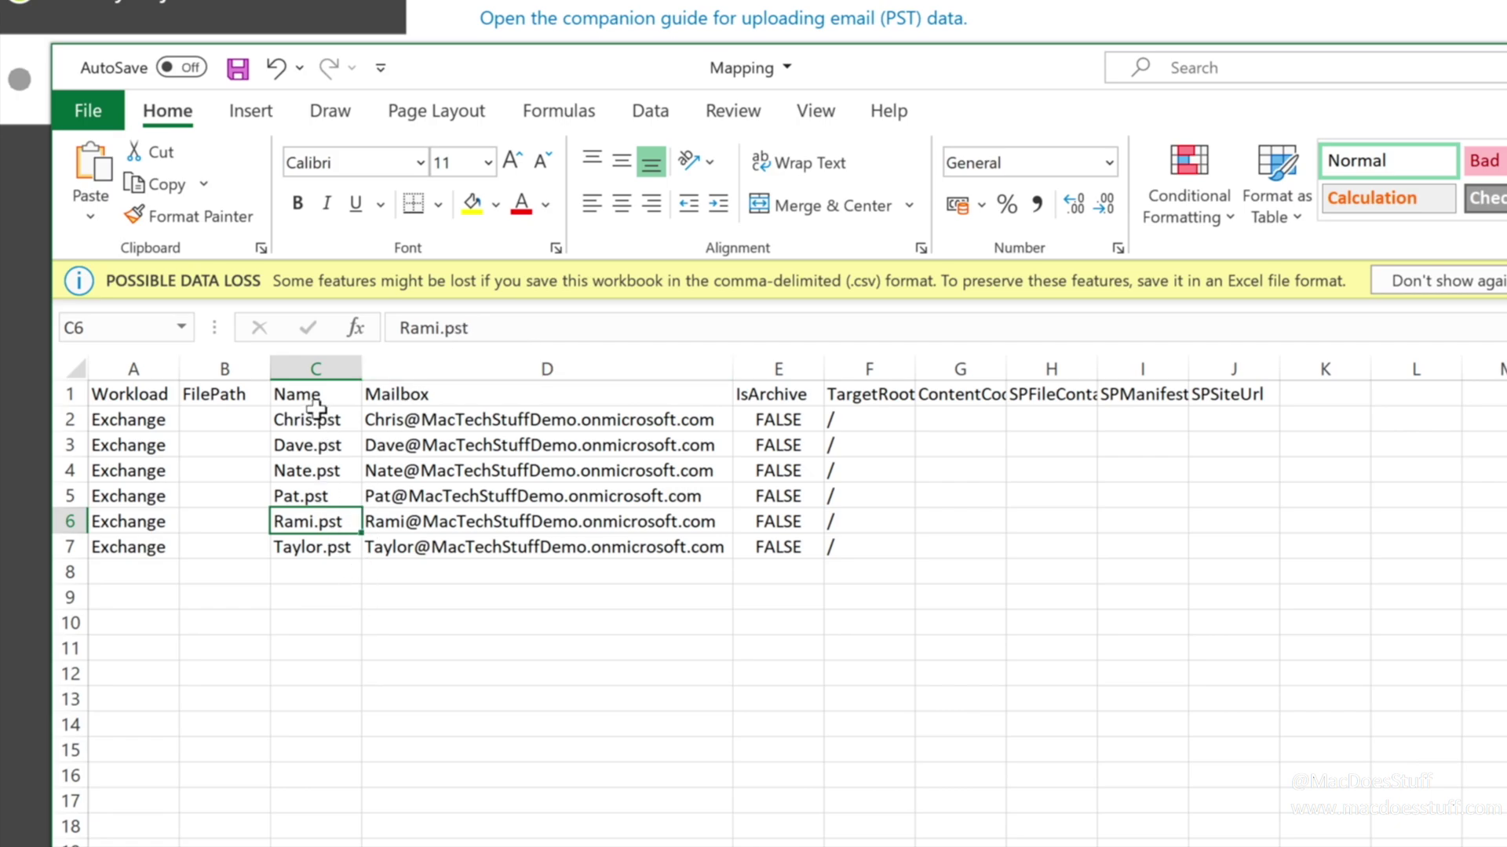
Review the Name, Mailbox, IsArchive and TargetRootFolder column entries.
{"action": "left_click_drag", "start_coordinate": [312, 420], "coordinate": [317, 547]}
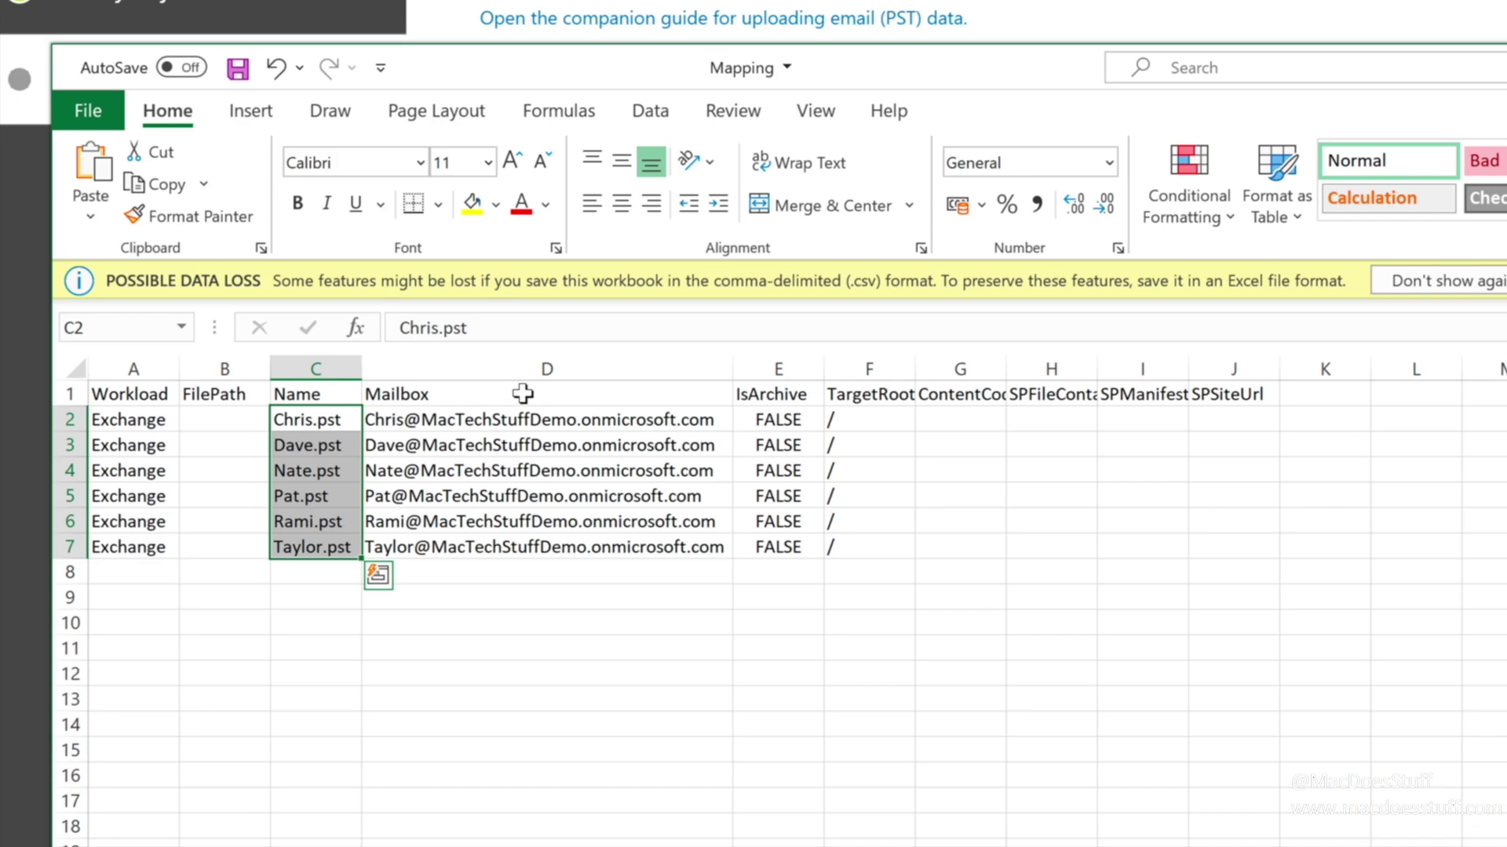
{"action": "left_click_drag", "start_coordinate": [523, 393], "coordinate": [523, 549]}
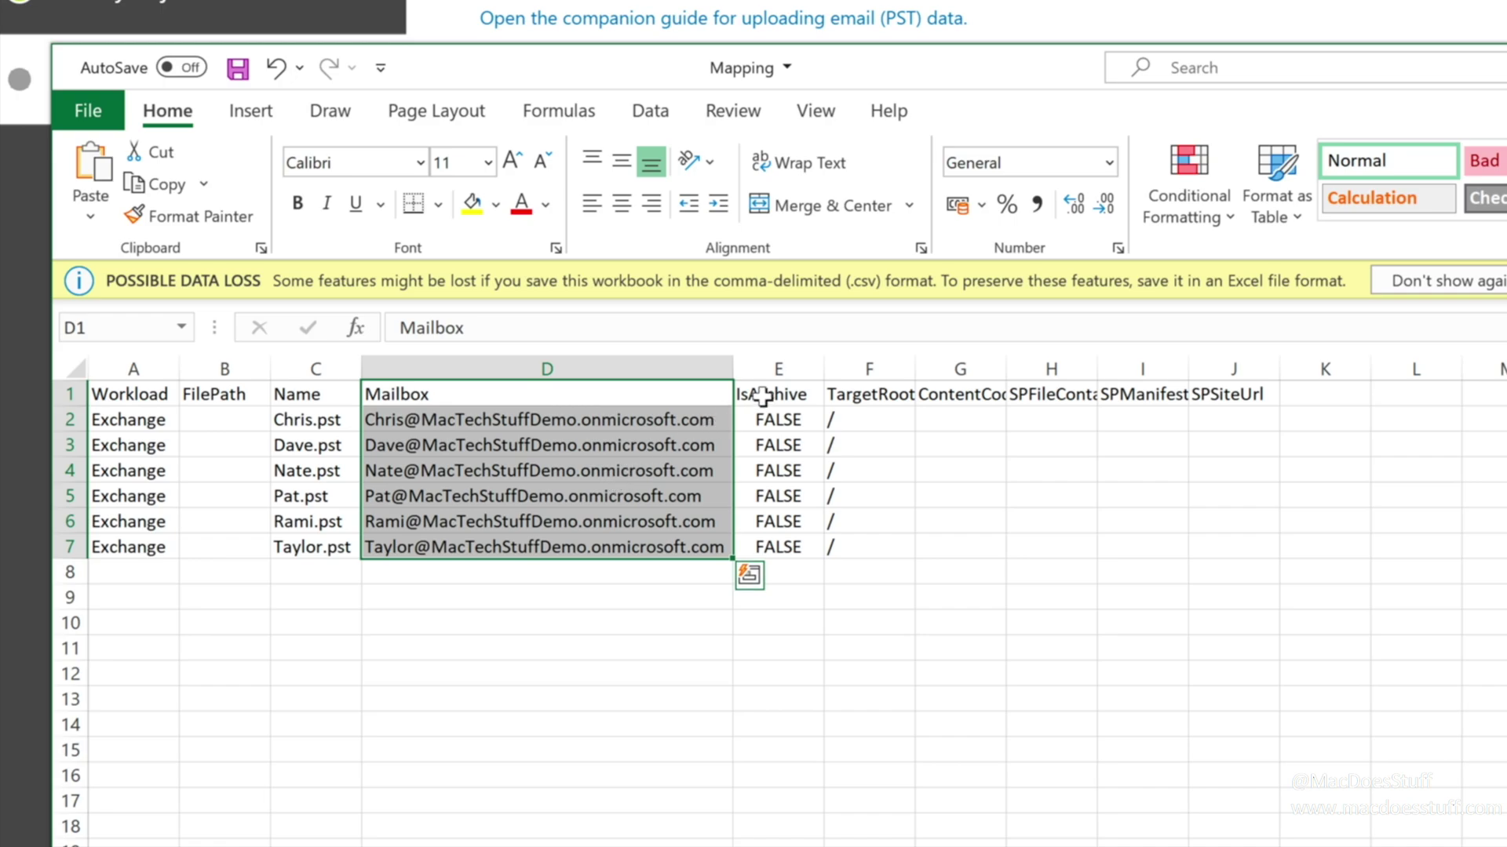
{"action": "left_click_drag", "start_coordinate": [769, 395], "coordinate": [762, 540]}
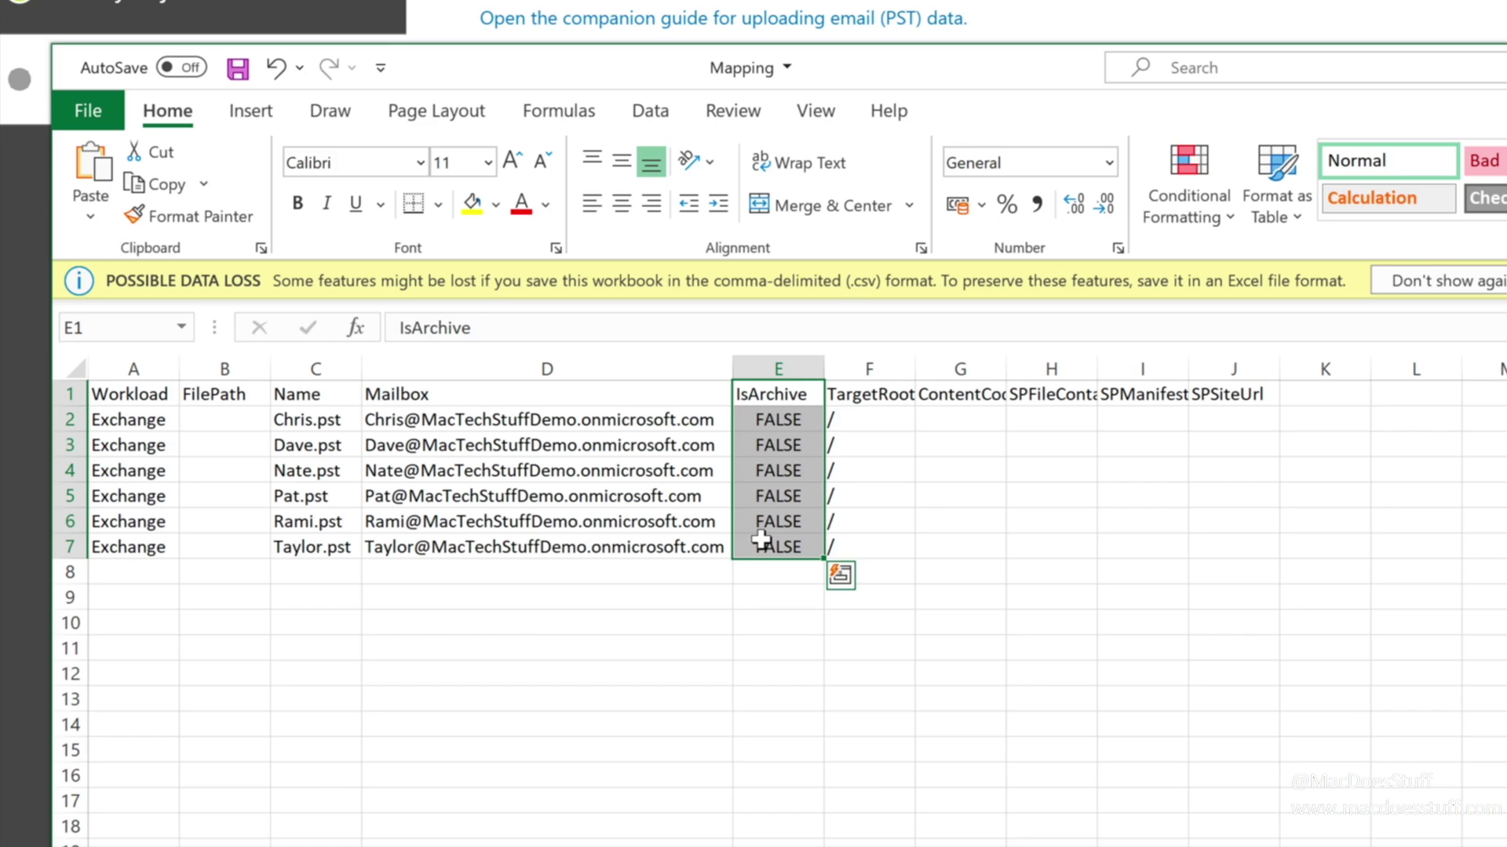
{"action": "left_click_drag", "start_coordinate": [891, 427], "coordinate": [885, 554]}
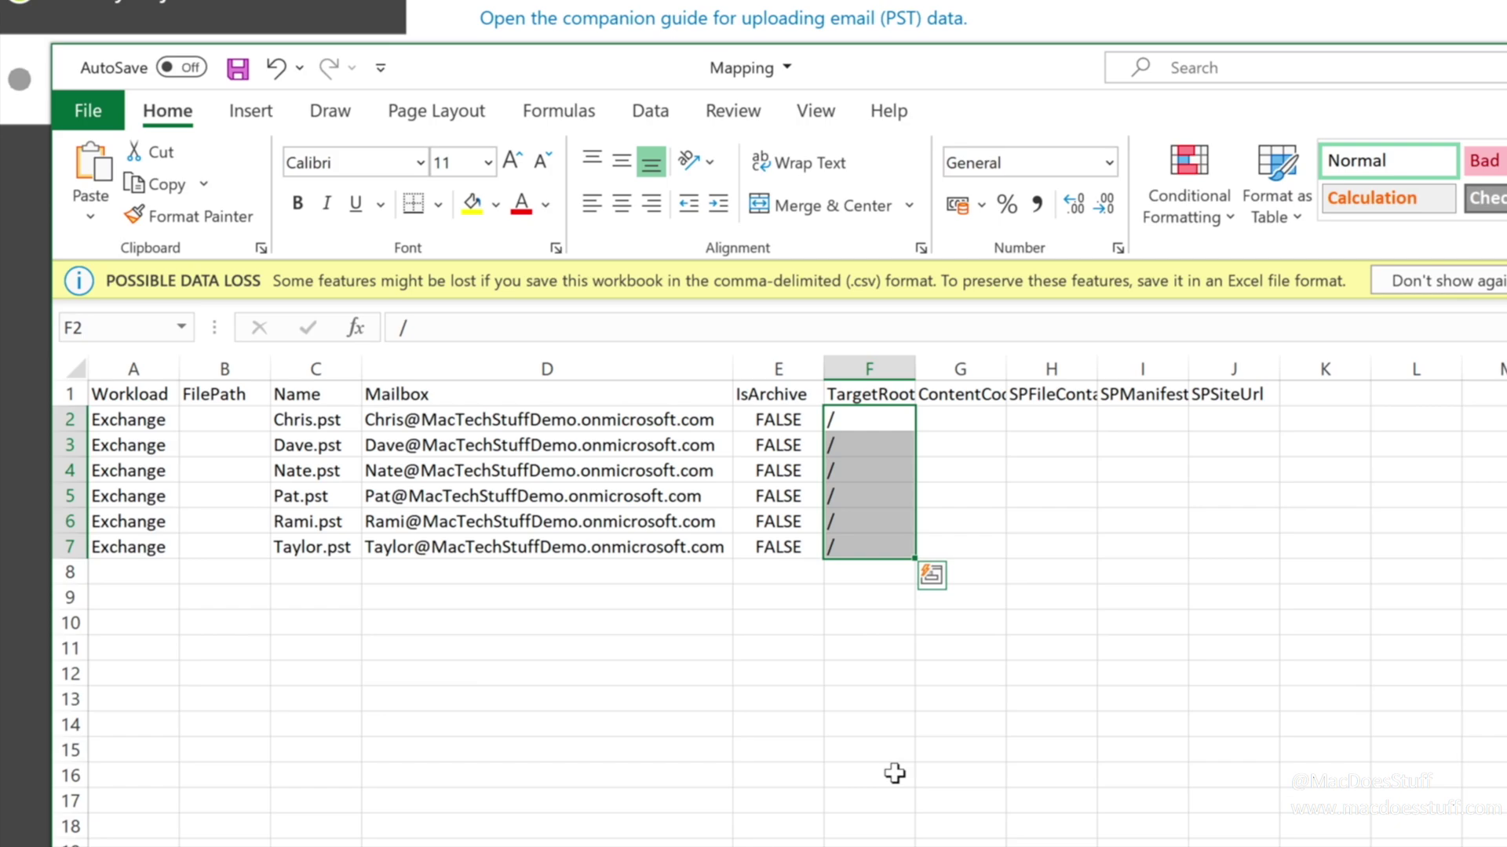
{"action": "left_click", "coordinate": [895, 773]}
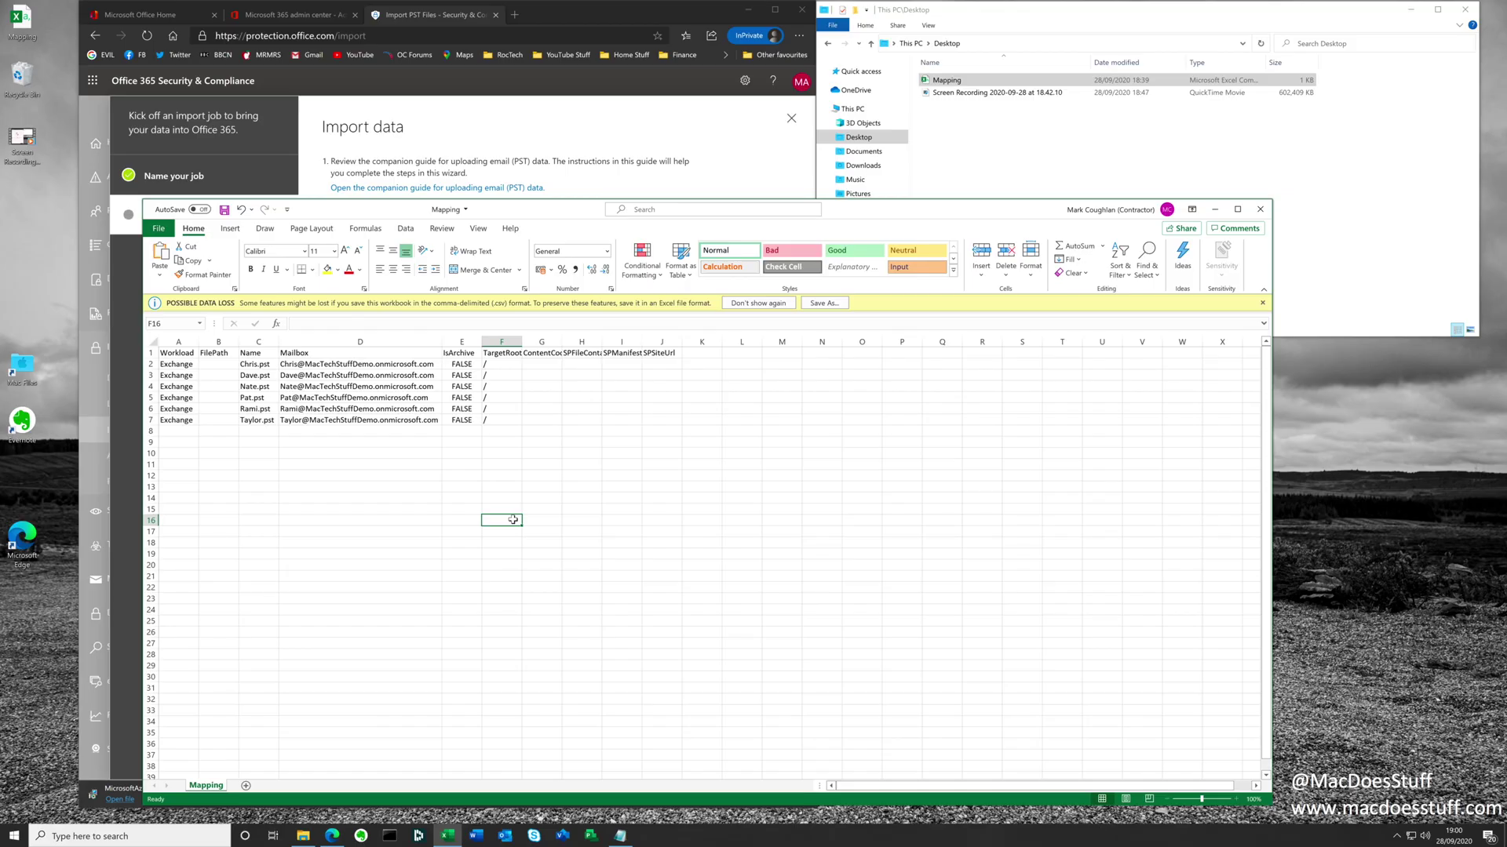
Close the workbook, saving Mapping.csv in CSV format.
{"action": "left_click", "coordinate": [1260, 209]}
{"action": "left_click", "coordinate": [708, 436]}
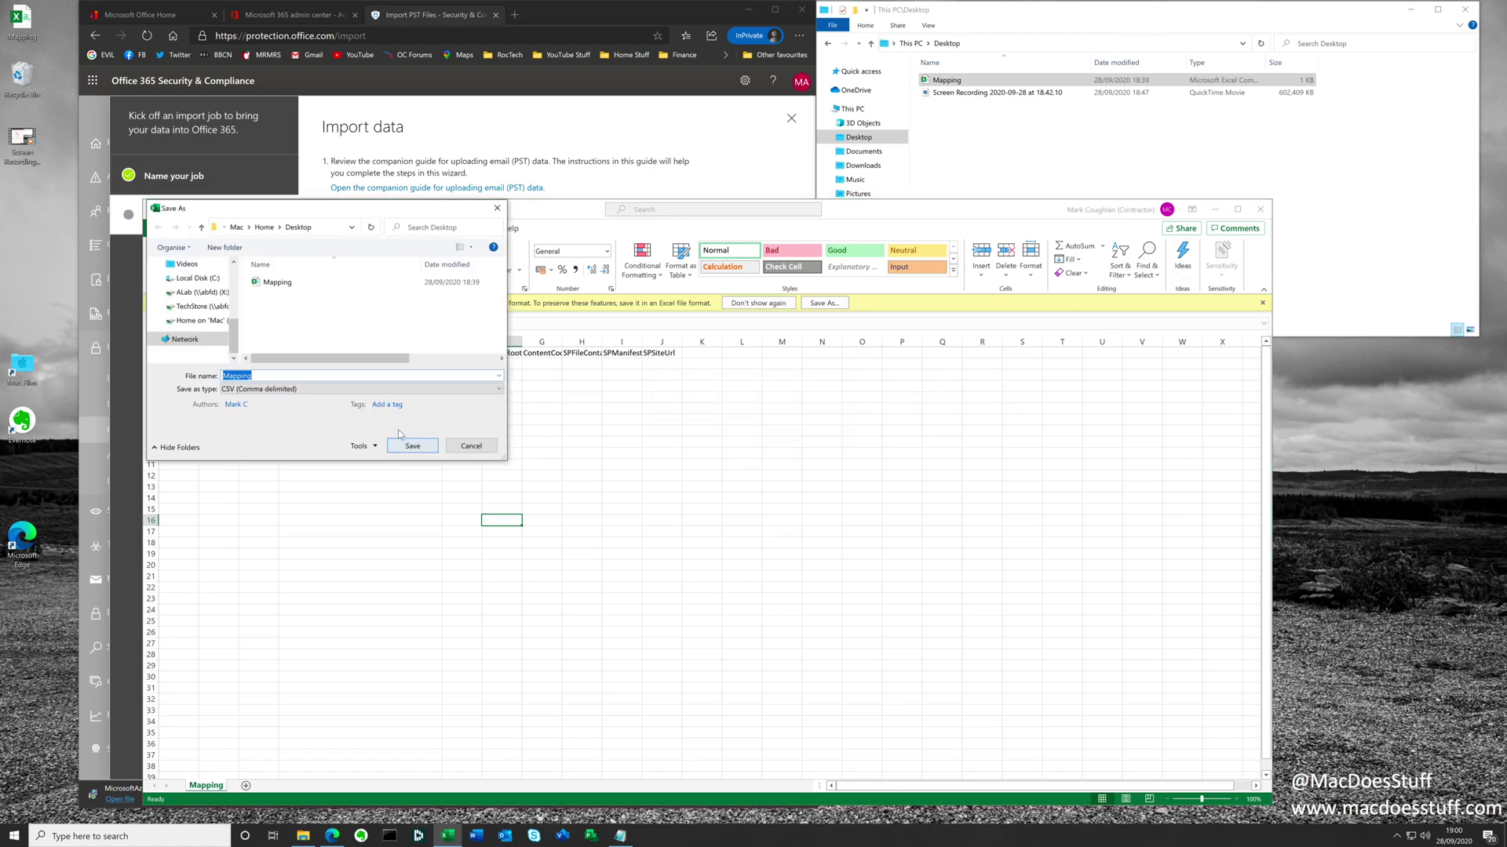
{"action": "key", "text": "Return"}
{"action": "left_click", "coordinate": [753, 428]}
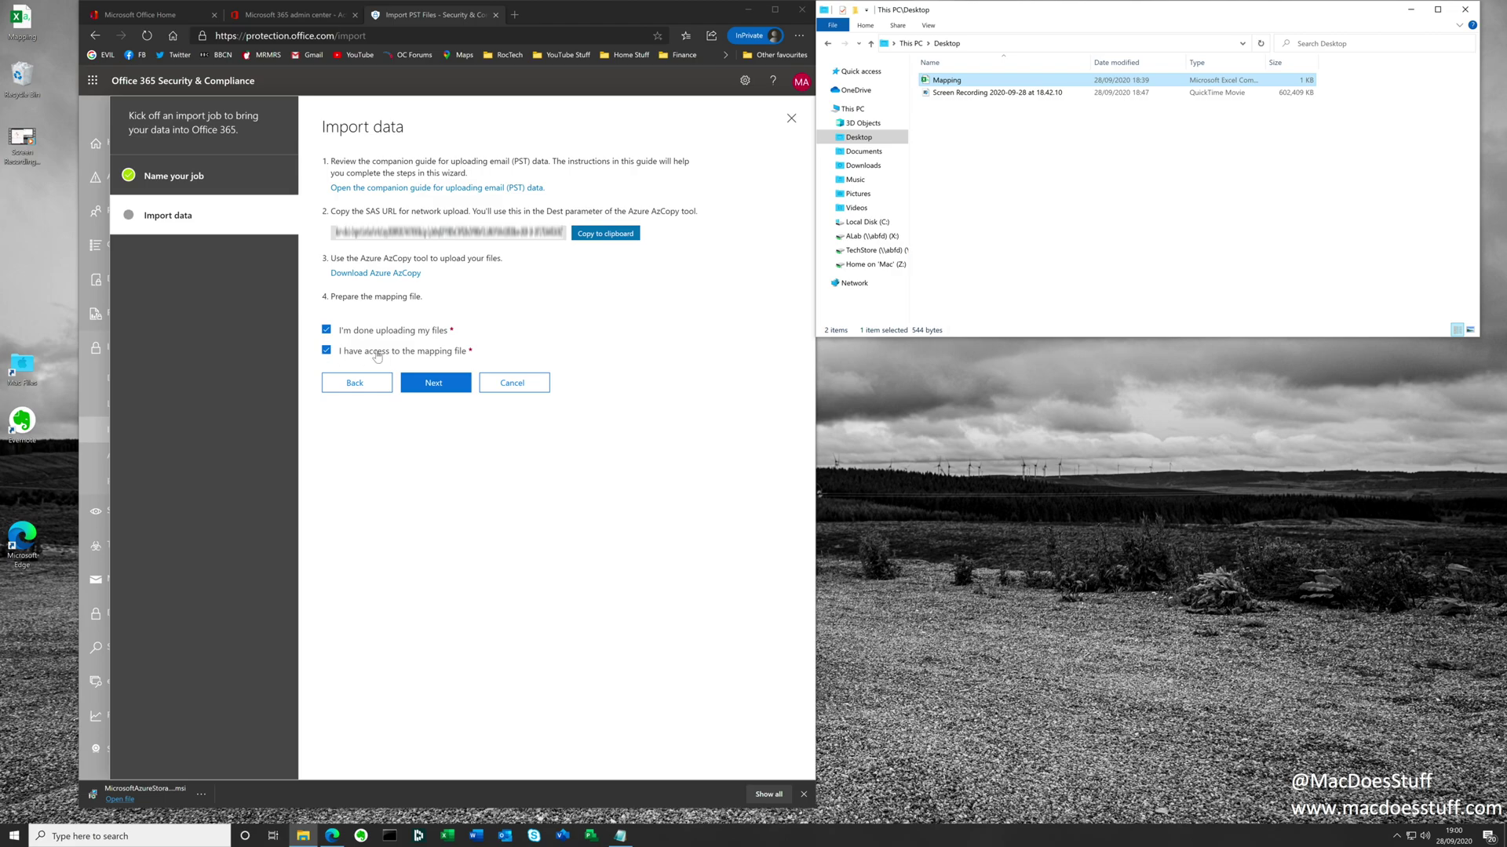
Attach Mapping.csv from the Desktop as the mapping file and validate it.
{"action": "left_click", "coordinate": [439, 394]}
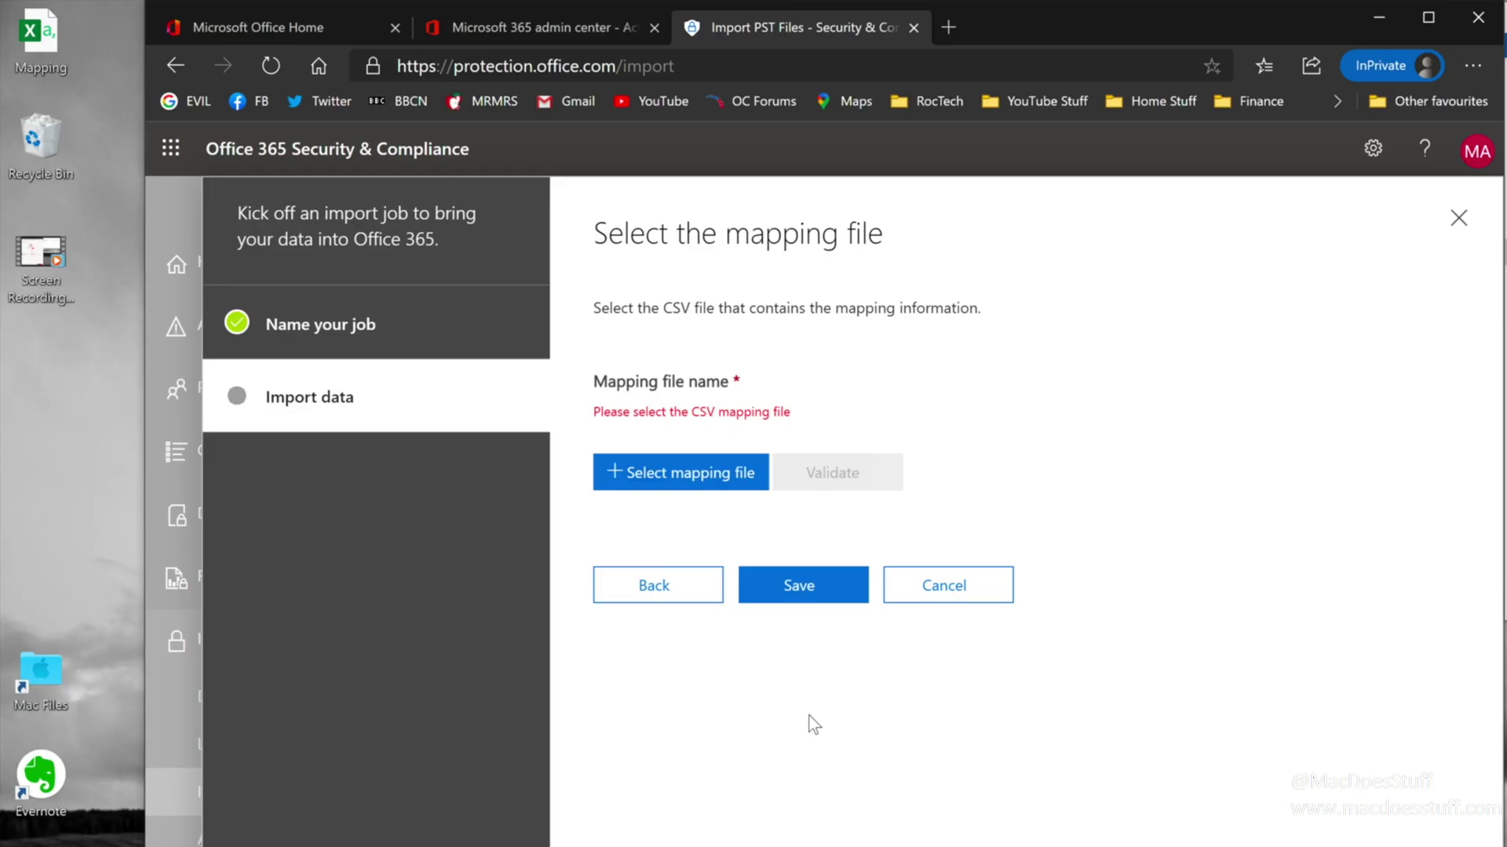
{"action": "left_click", "coordinate": [380, 262]}
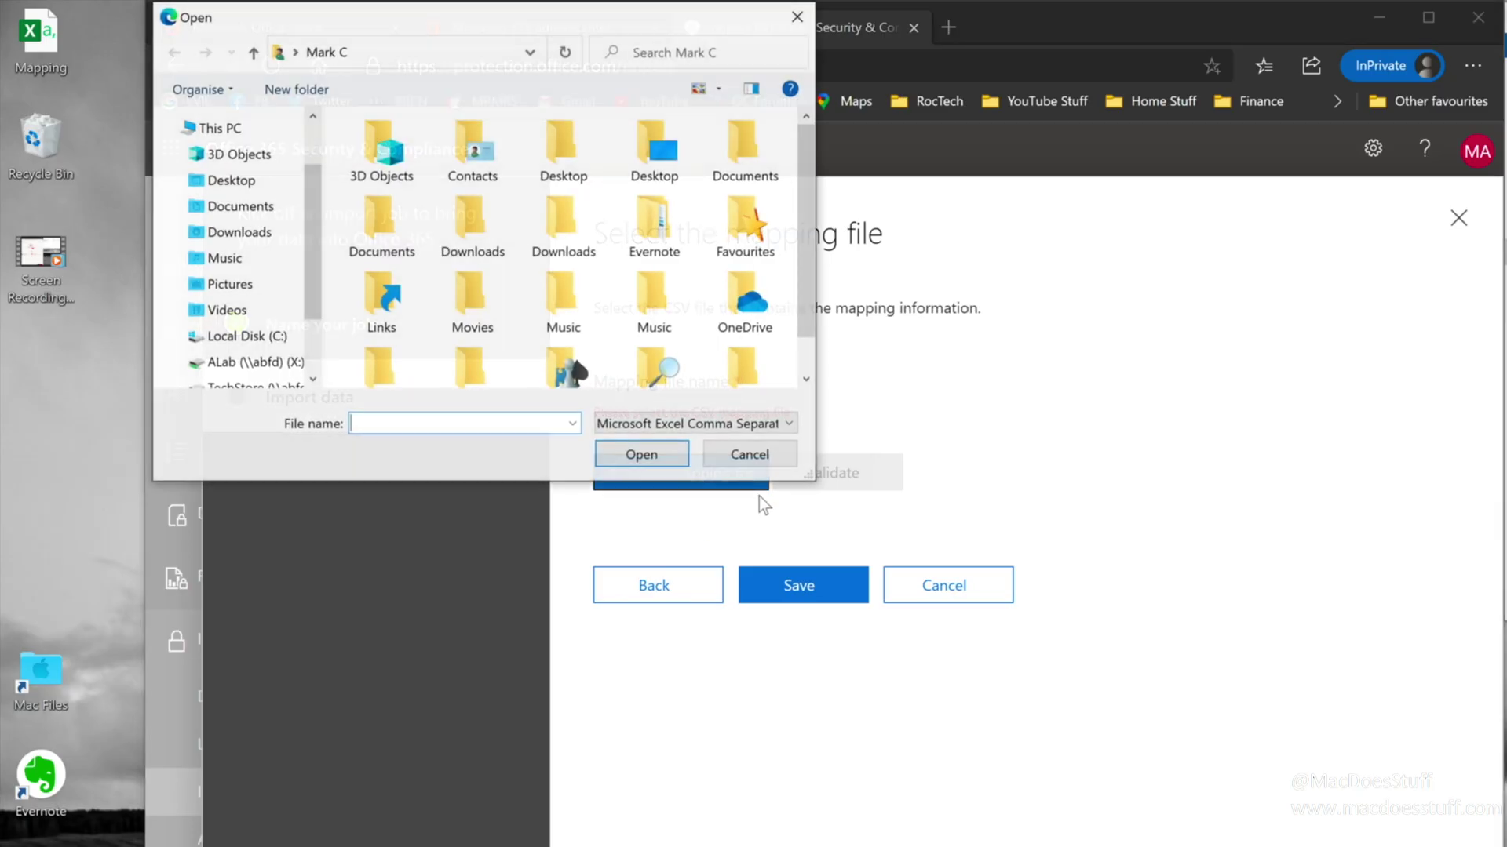
{"action": "left_click", "coordinate": [248, 186]}
{"action": "double_click", "coordinate": [375, 157]}
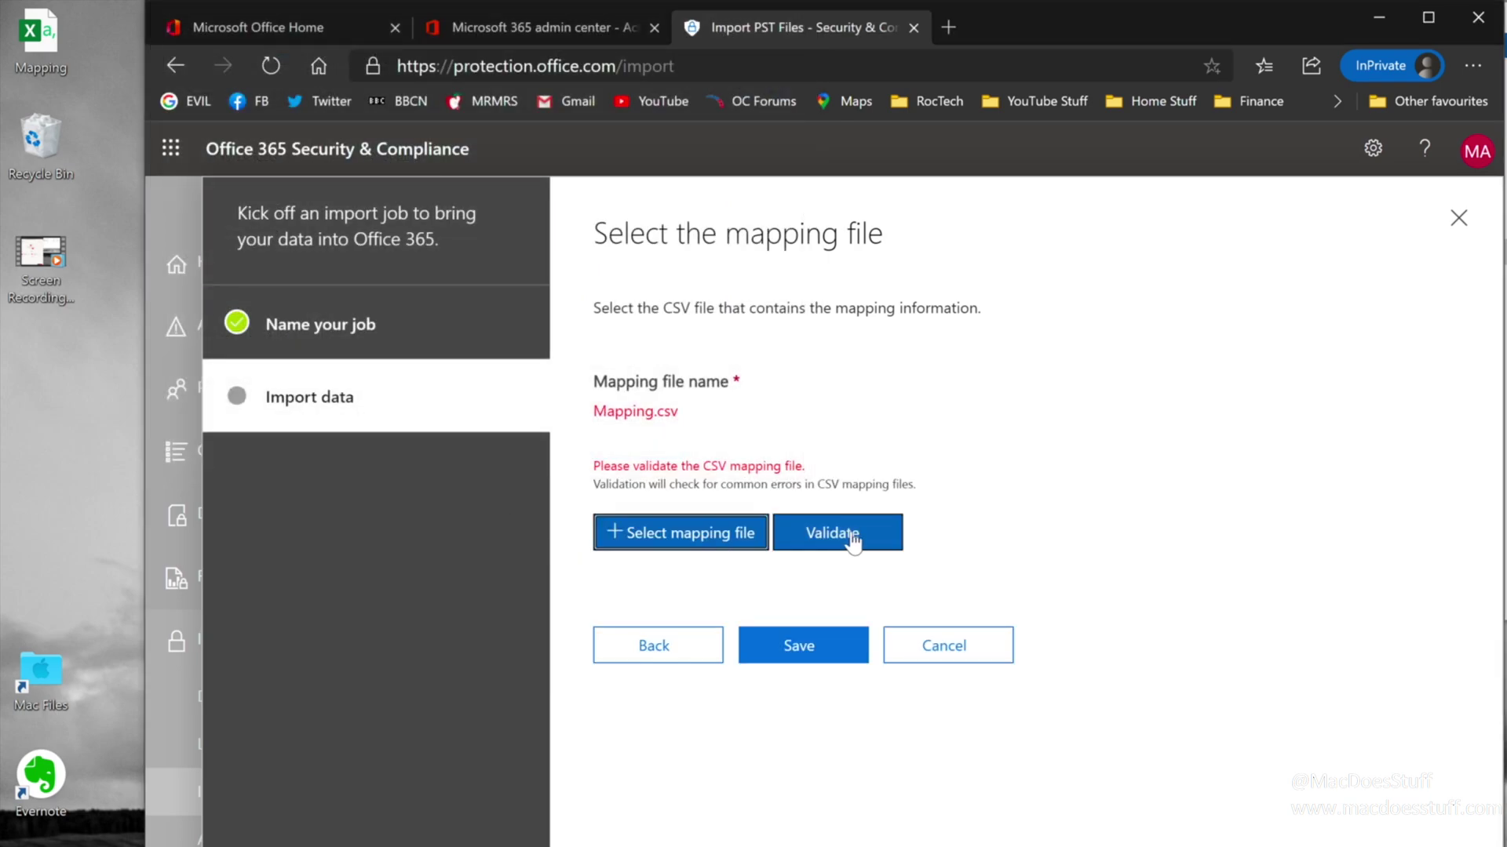
{"action": "left_click", "coordinate": [852, 537]}
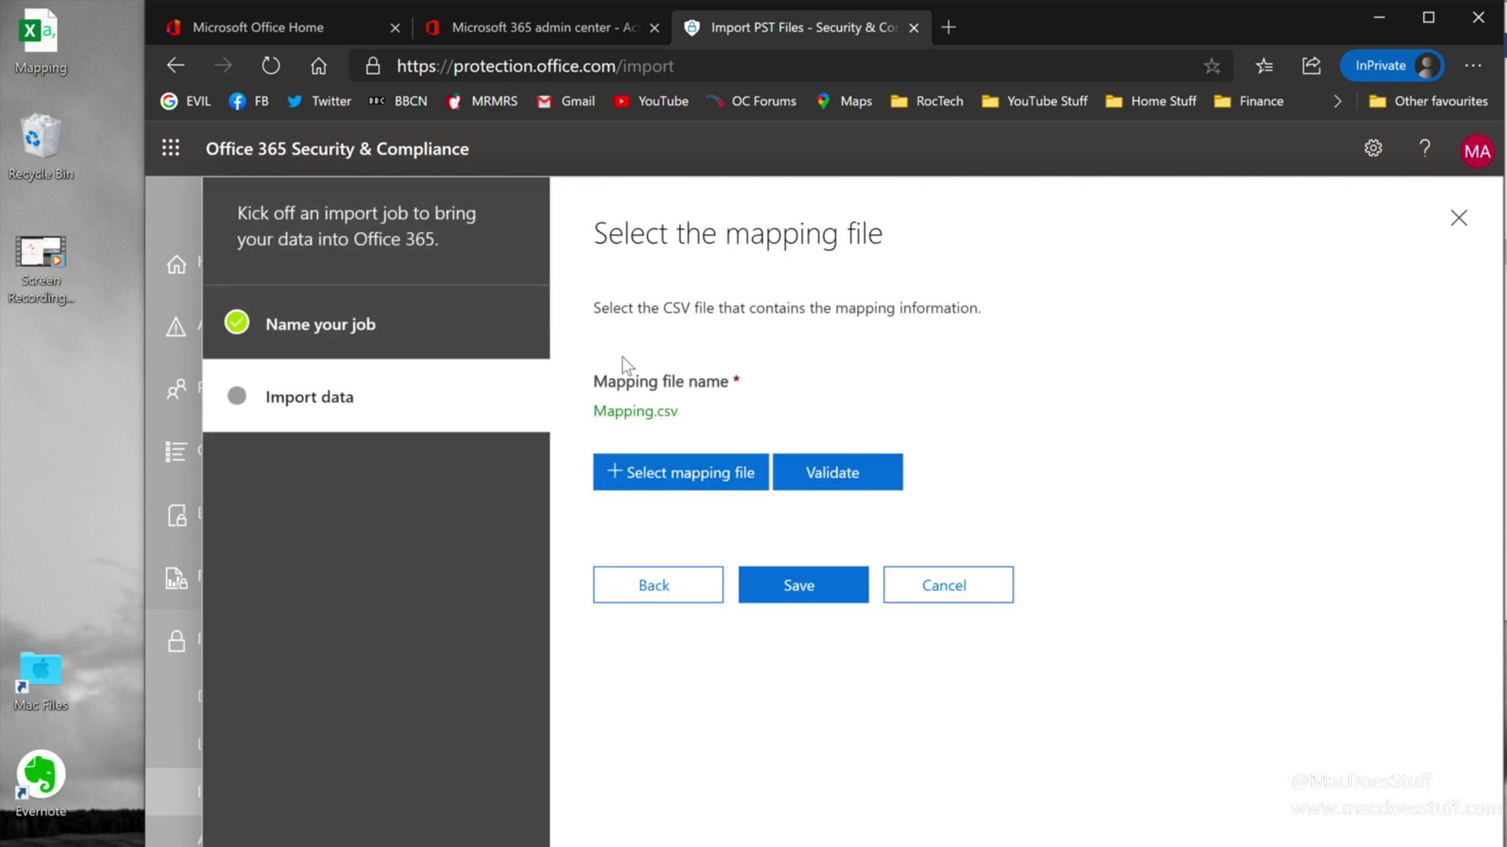
Save the importdemo job and dismiss the success message.
{"action": "left_click", "coordinate": [799, 598]}
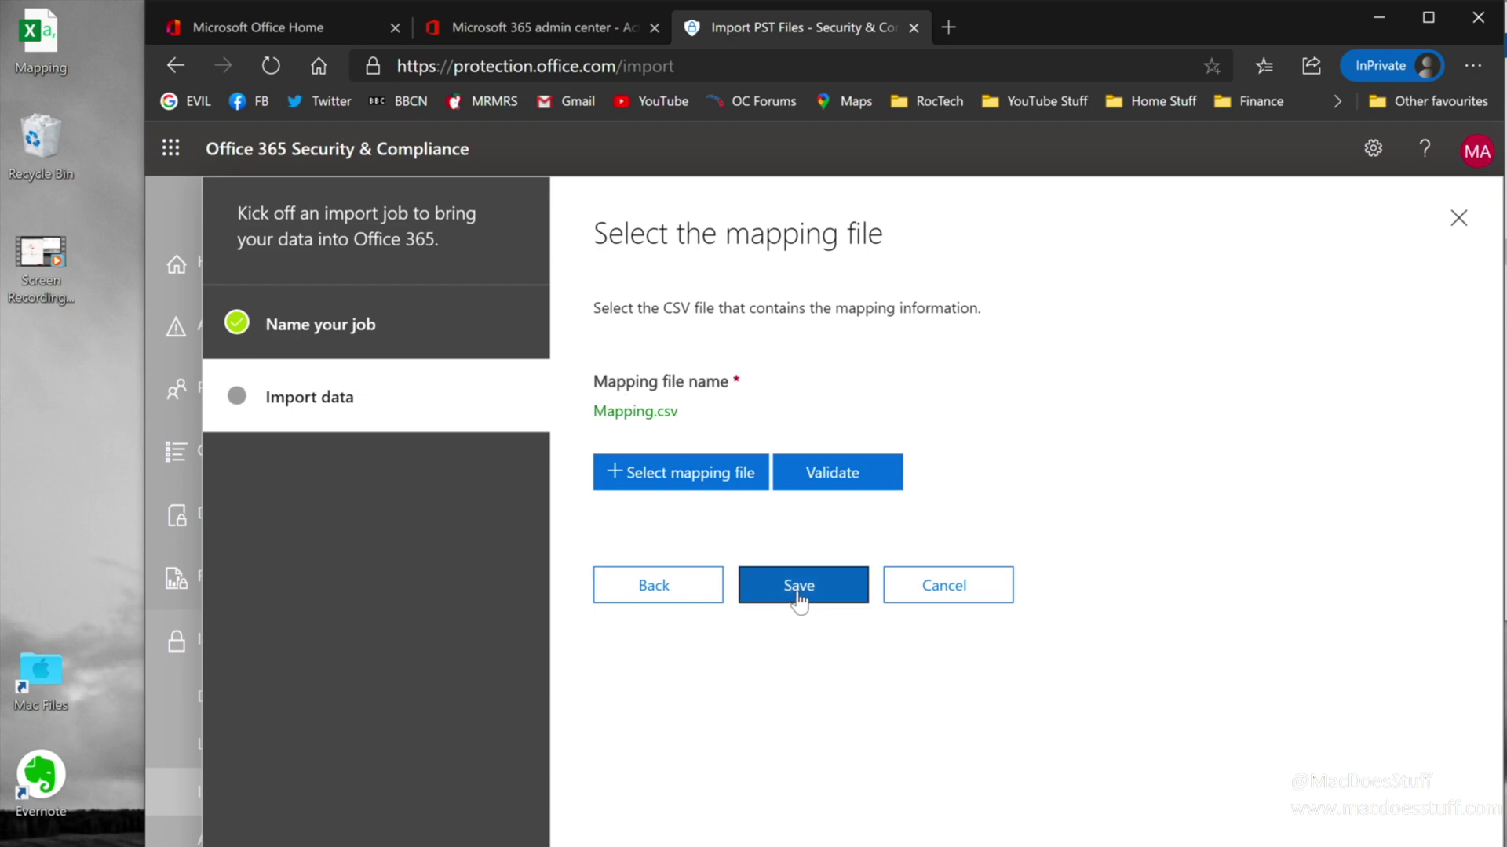
{"action": "left_click", "coordinate": [799, 598]}
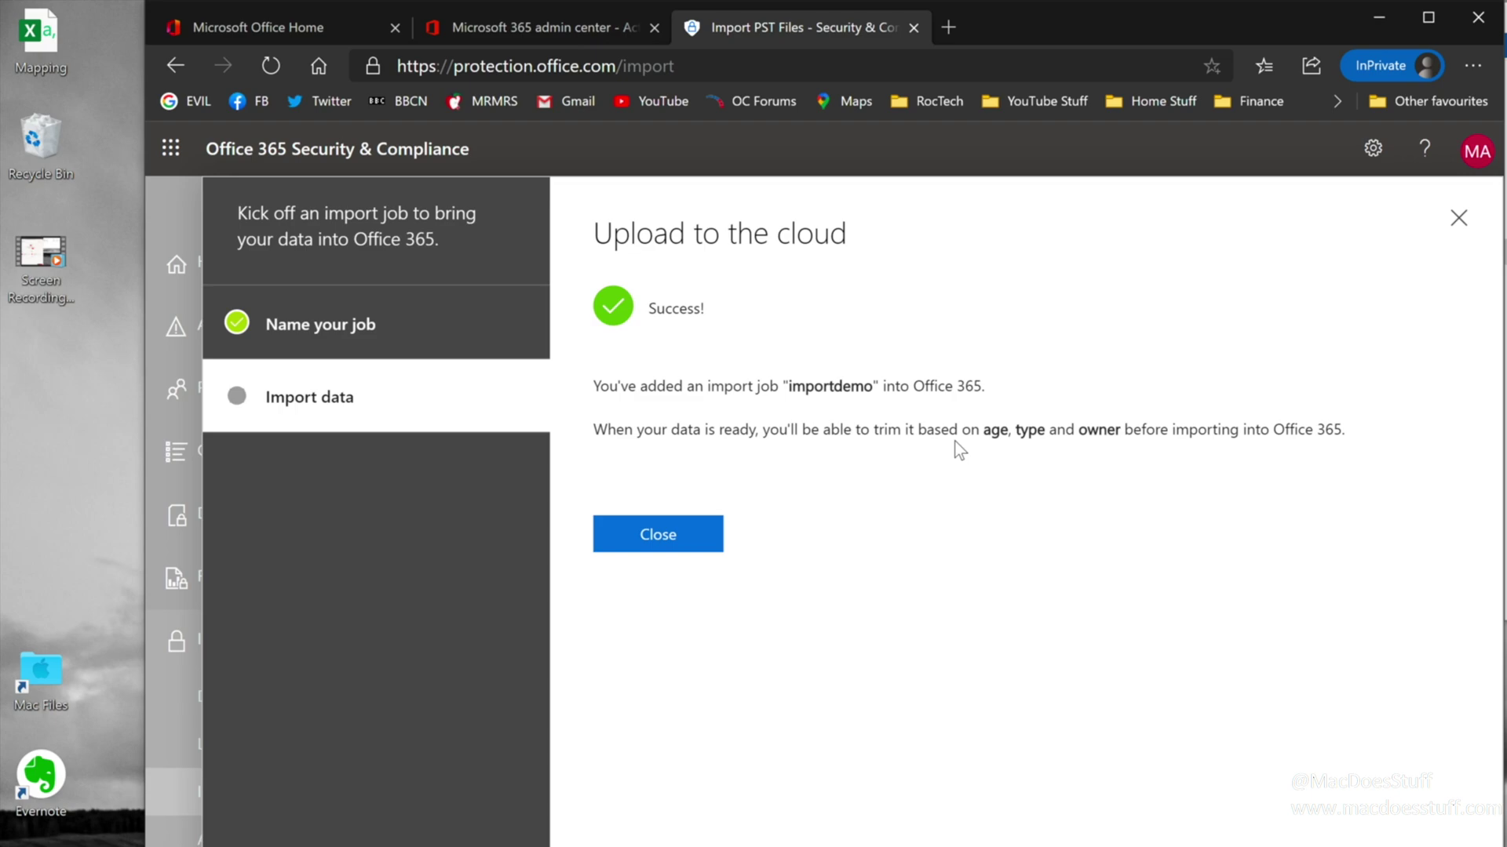
{"action": "left_click", "coordinate": [673, 546]}
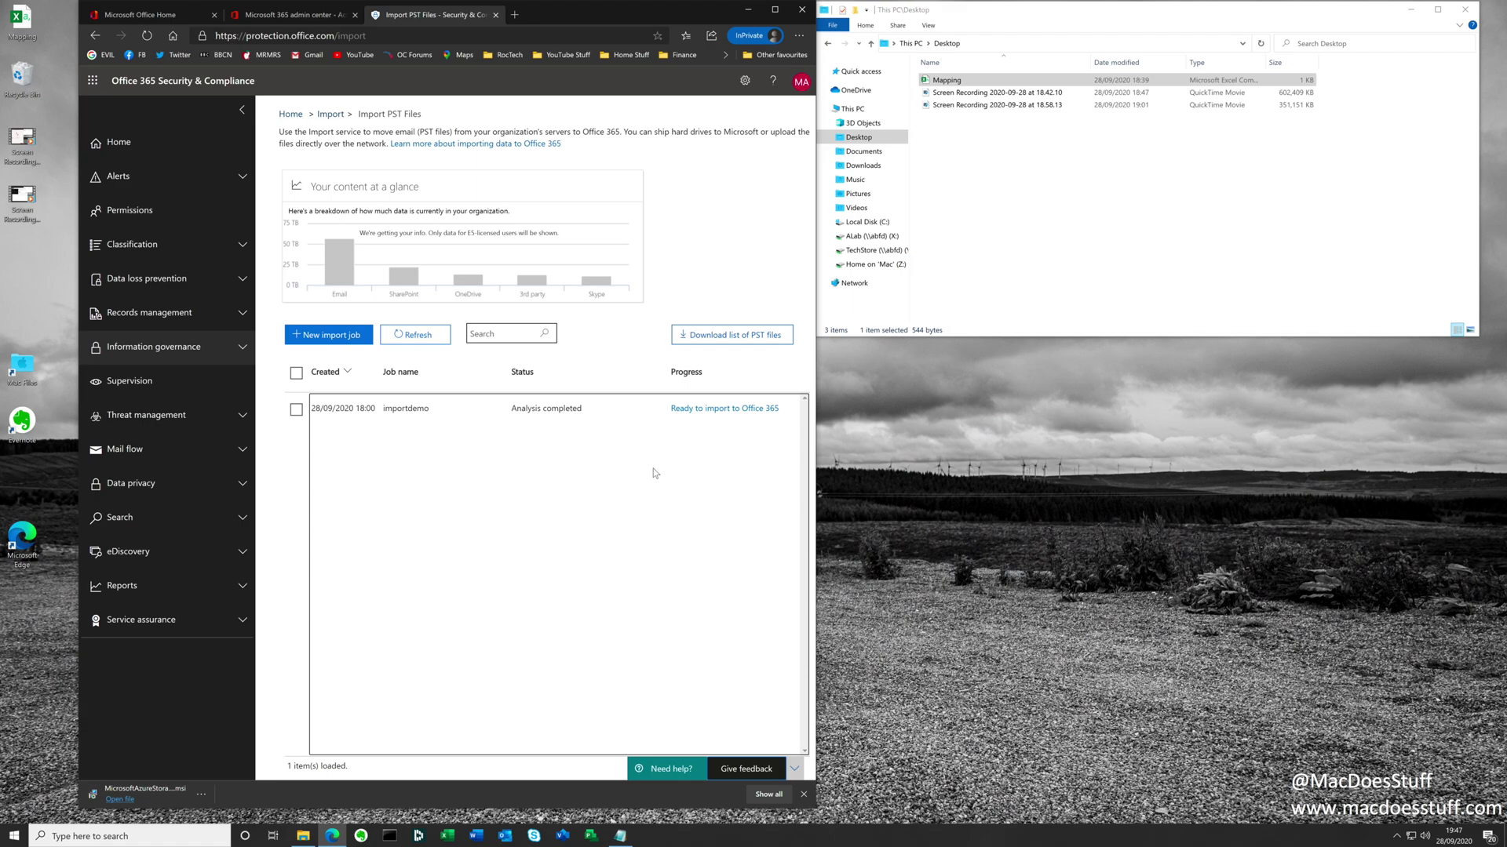
Open the analysed importdemo job, review its PST files, and begin importing to Office 365.
{"action": "left_click", "coordinate": [699, 414]}
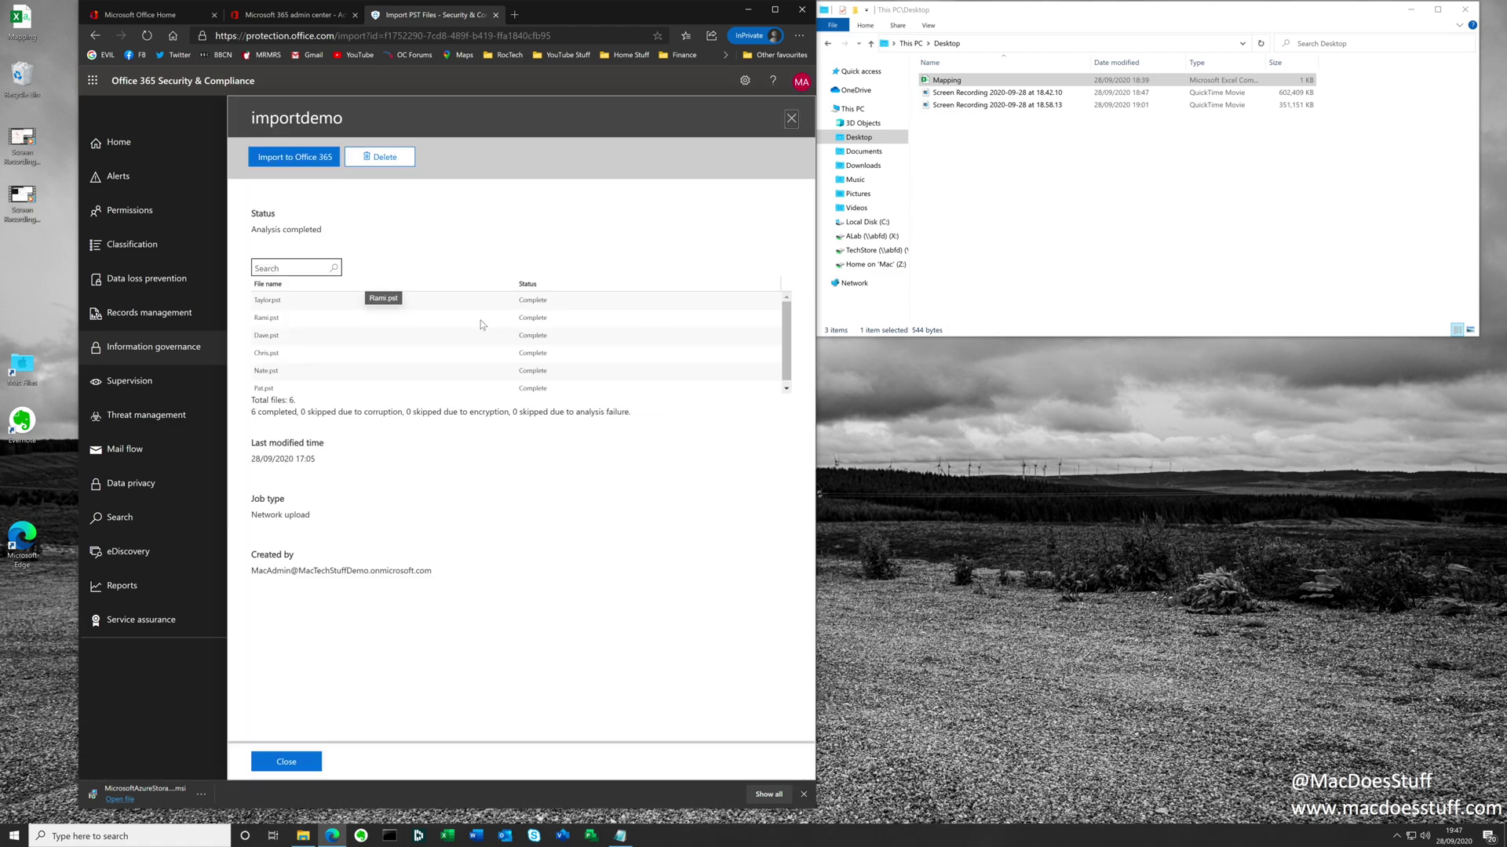
{"action": "scroll", "coordinate": [580, 385], "scroll_direction": "down", "scroll_amount": 1}
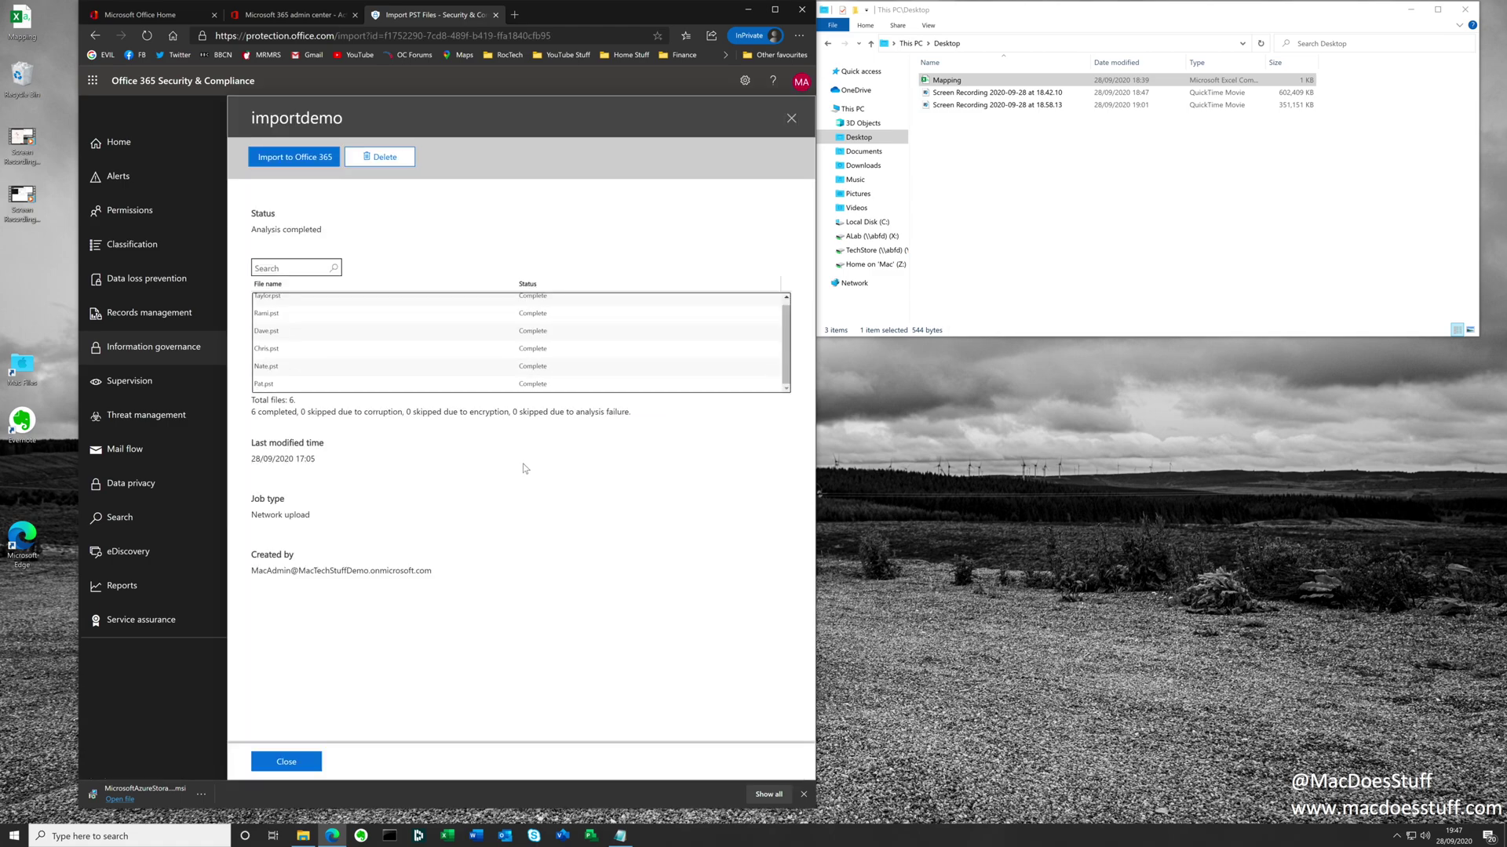
{"action": "left_click", "coordinate": [290, 156]}
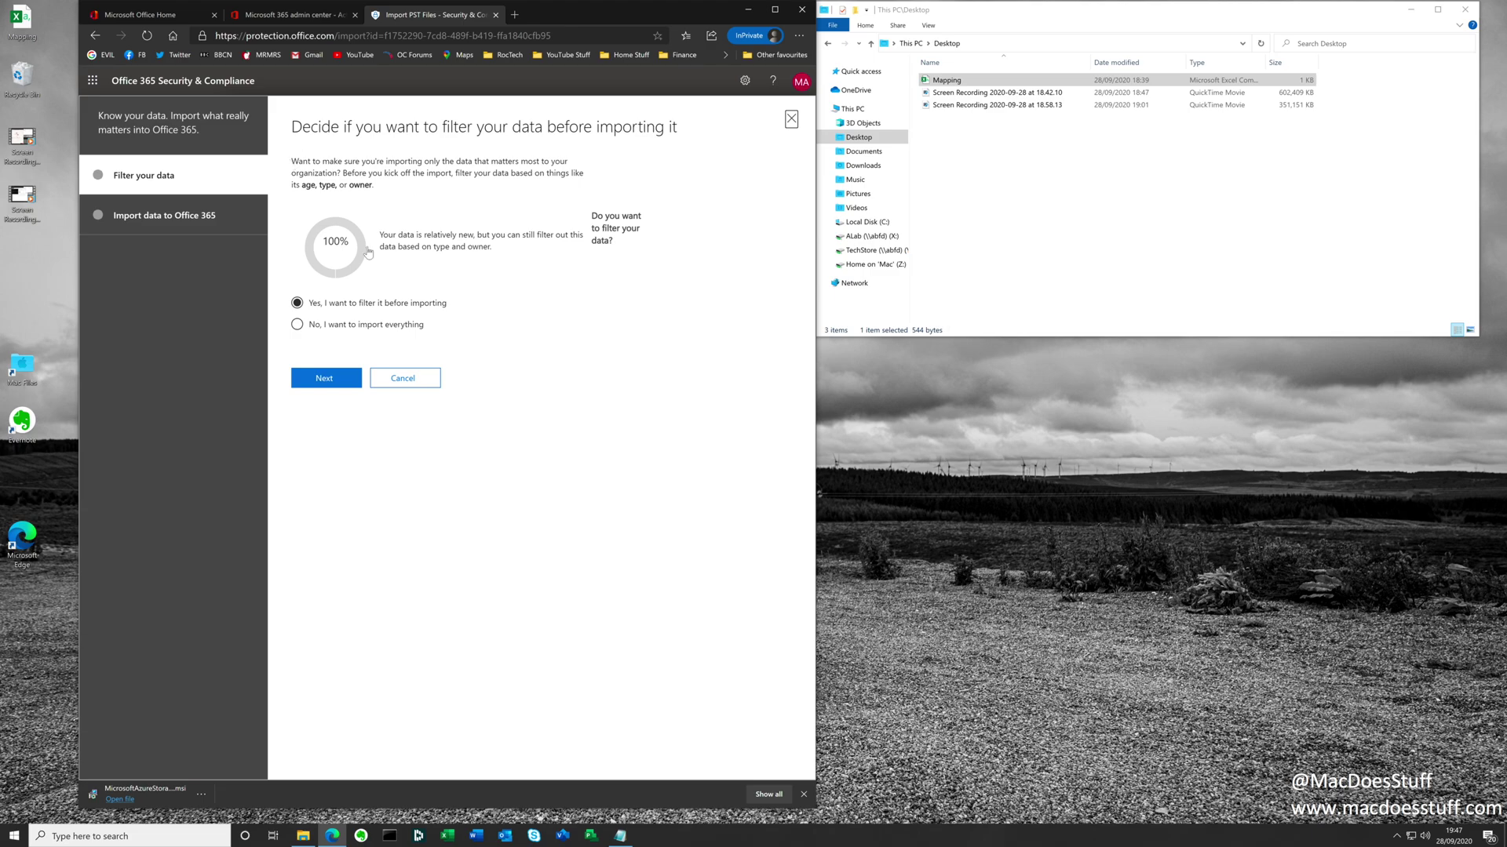
Import all importdemo data without filtering, then close the confirmation and details panel.
{"action": "left_click", "coordinate": [297, 325]}
{"action": "left_click", "coordinate": [333, 386]}
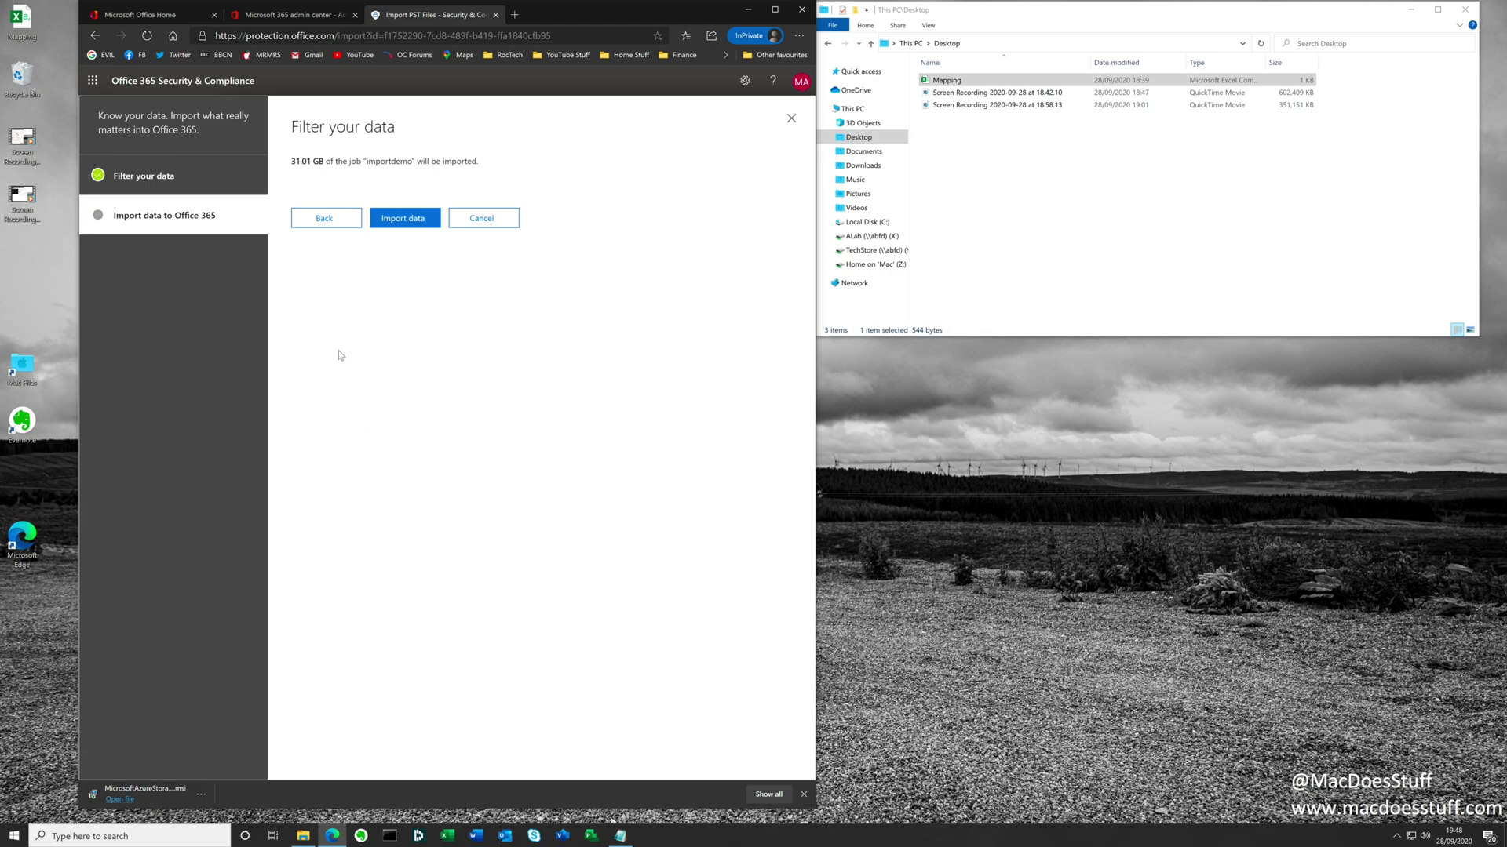
{"action": "left_click", "coordinate": [395, 218]}
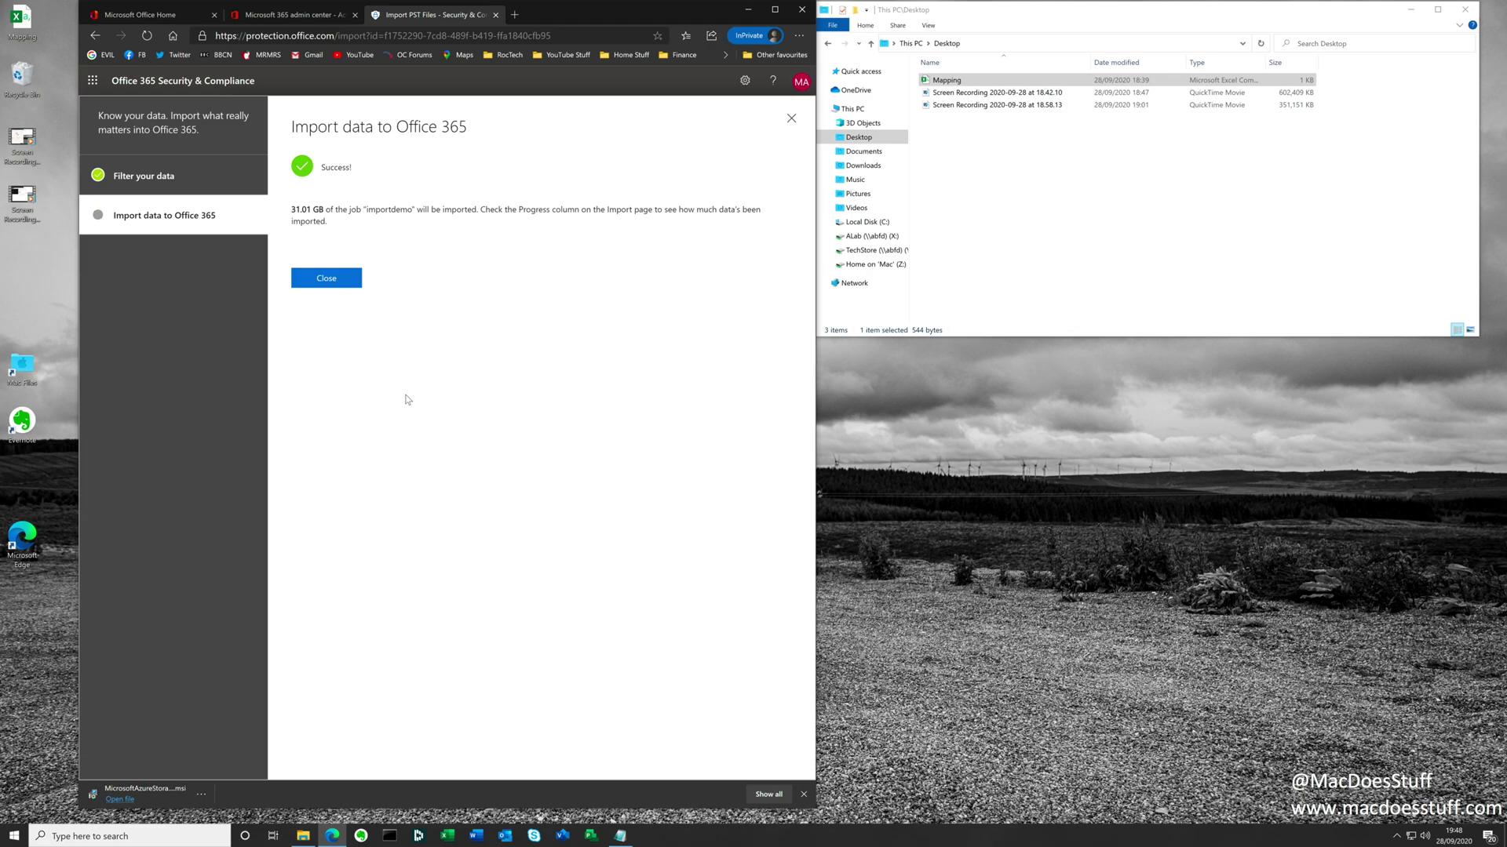
{"action": "left_click", "coordinate": [347, 289]}
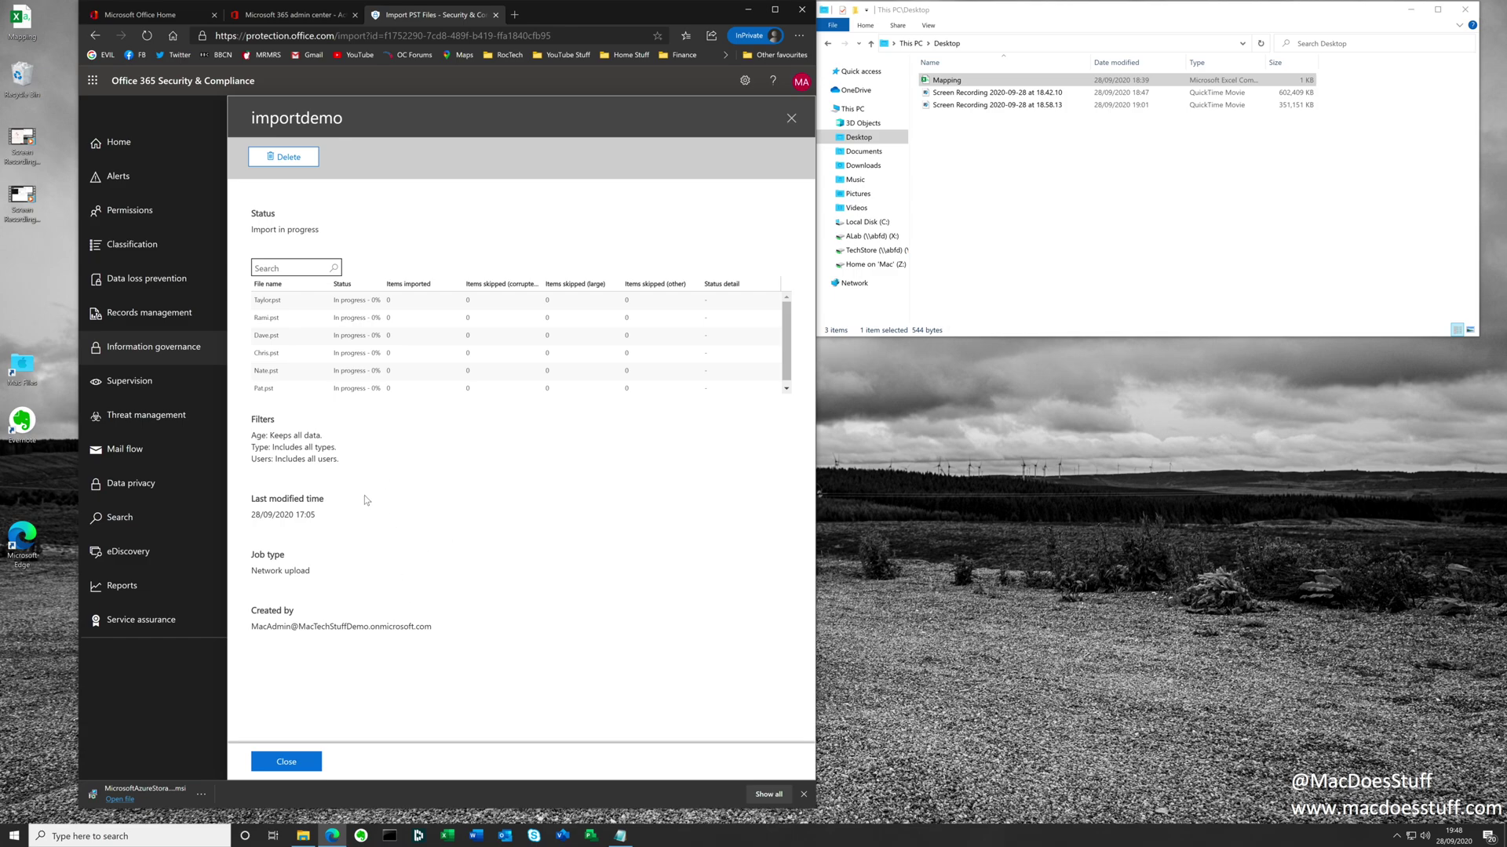
{"action": "left_click", "coordinate": [287, 761]}
Review importdemo's per-file results at 100%, then bring up an imported user's Outlook inbox alongside.
{"action": "left_click", "coordinate": [473, 551]}
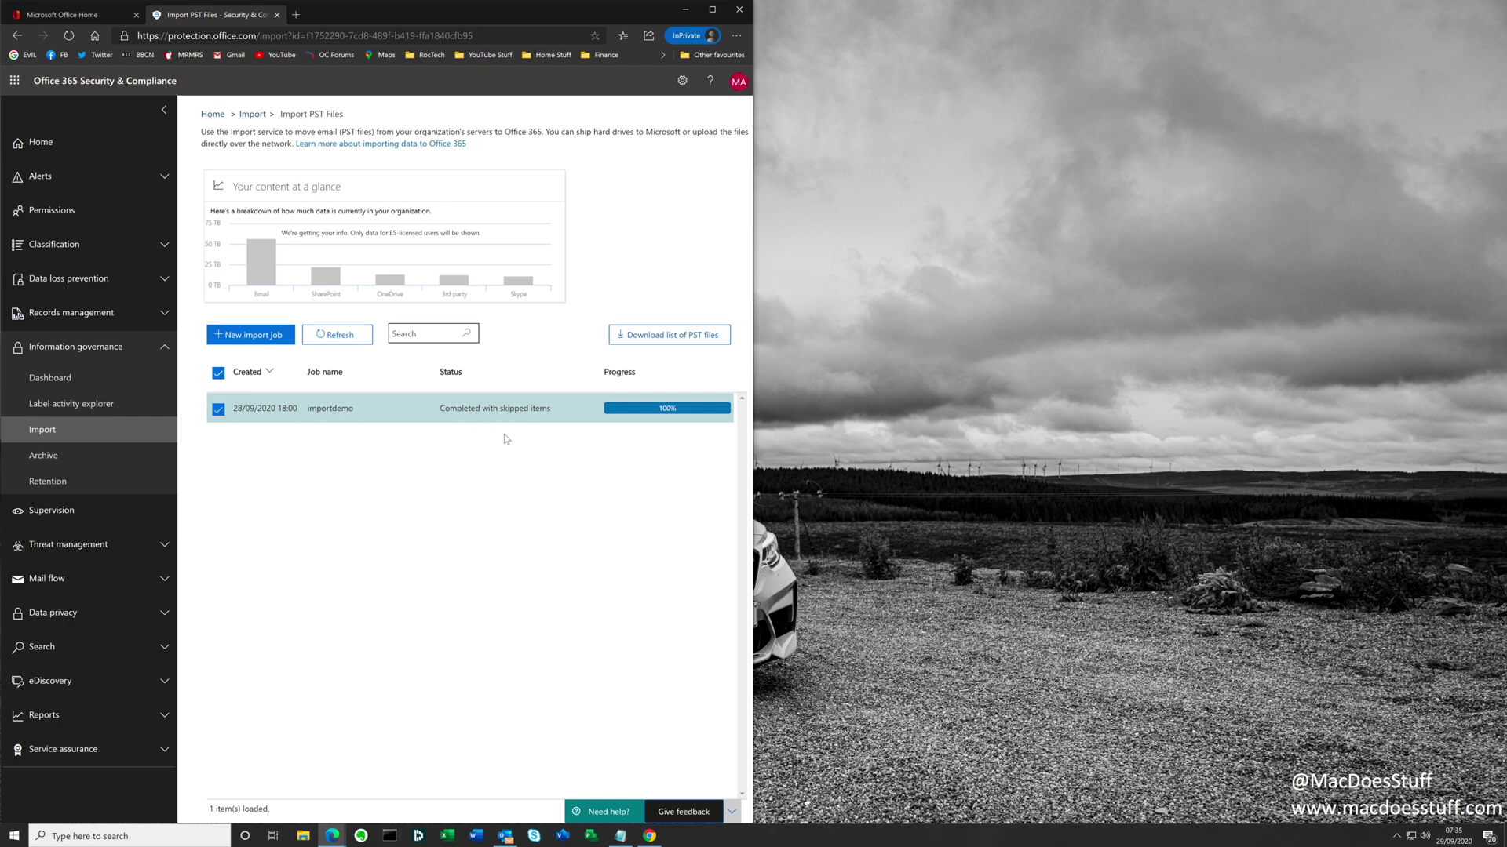
{"action": "left_click", "coordinate": [331, 415]}
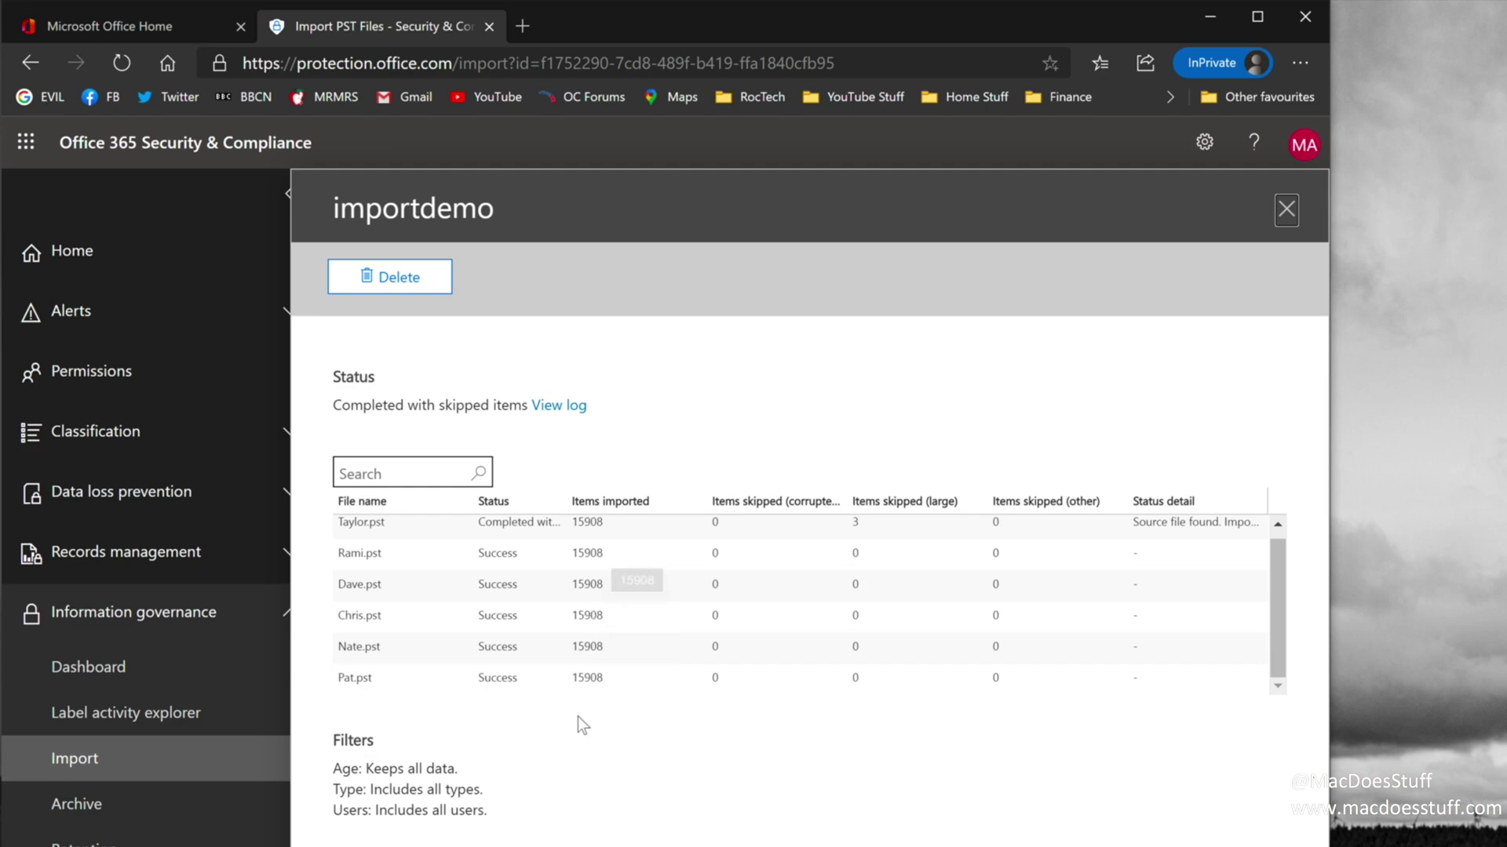
{"action": "key", "text": "Escape"}
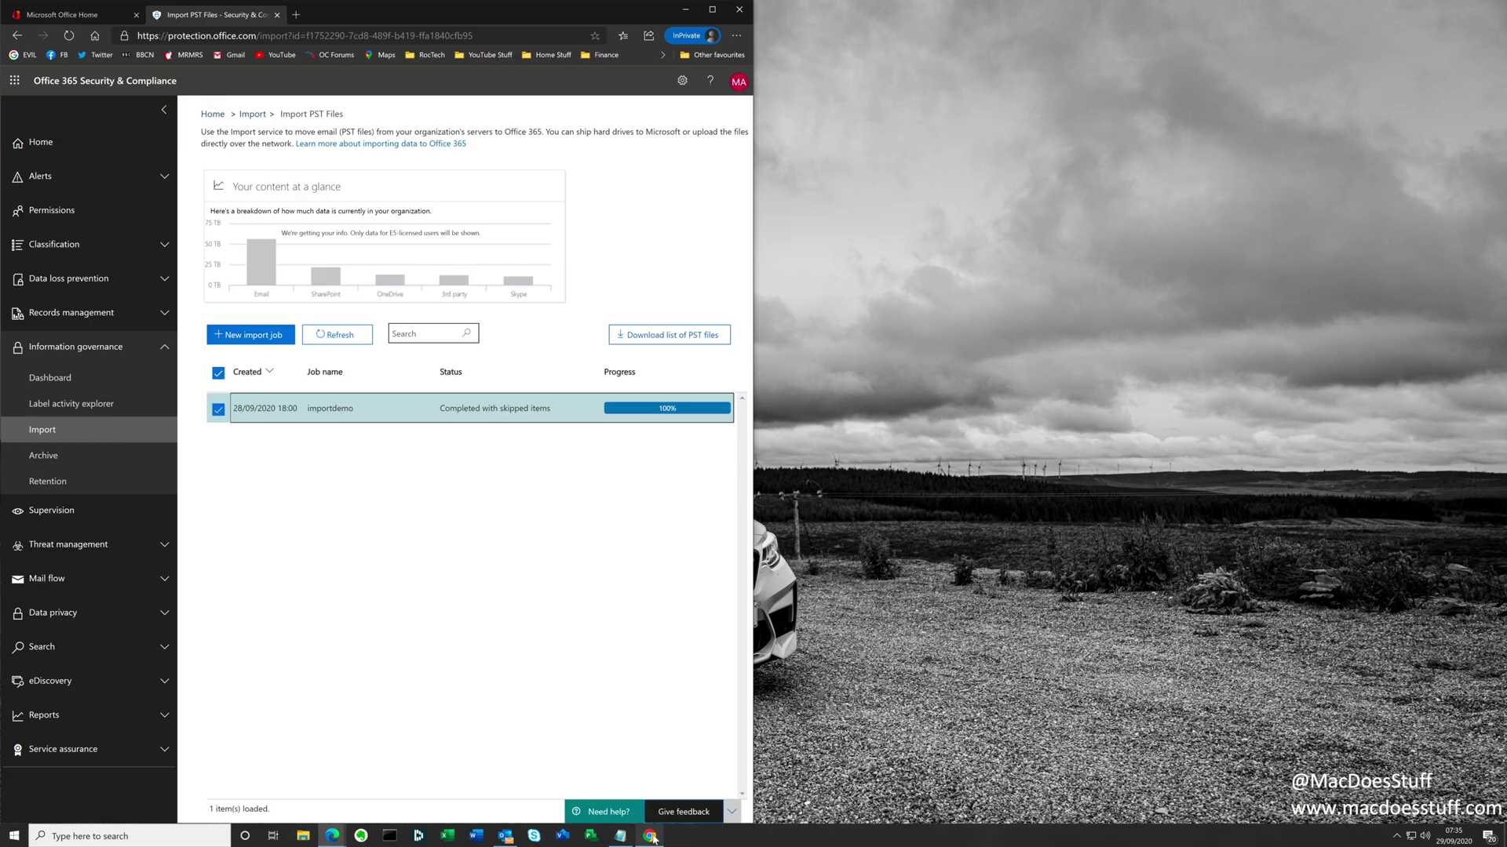
{"action": "left_click", "coordinate": [650, 836]}
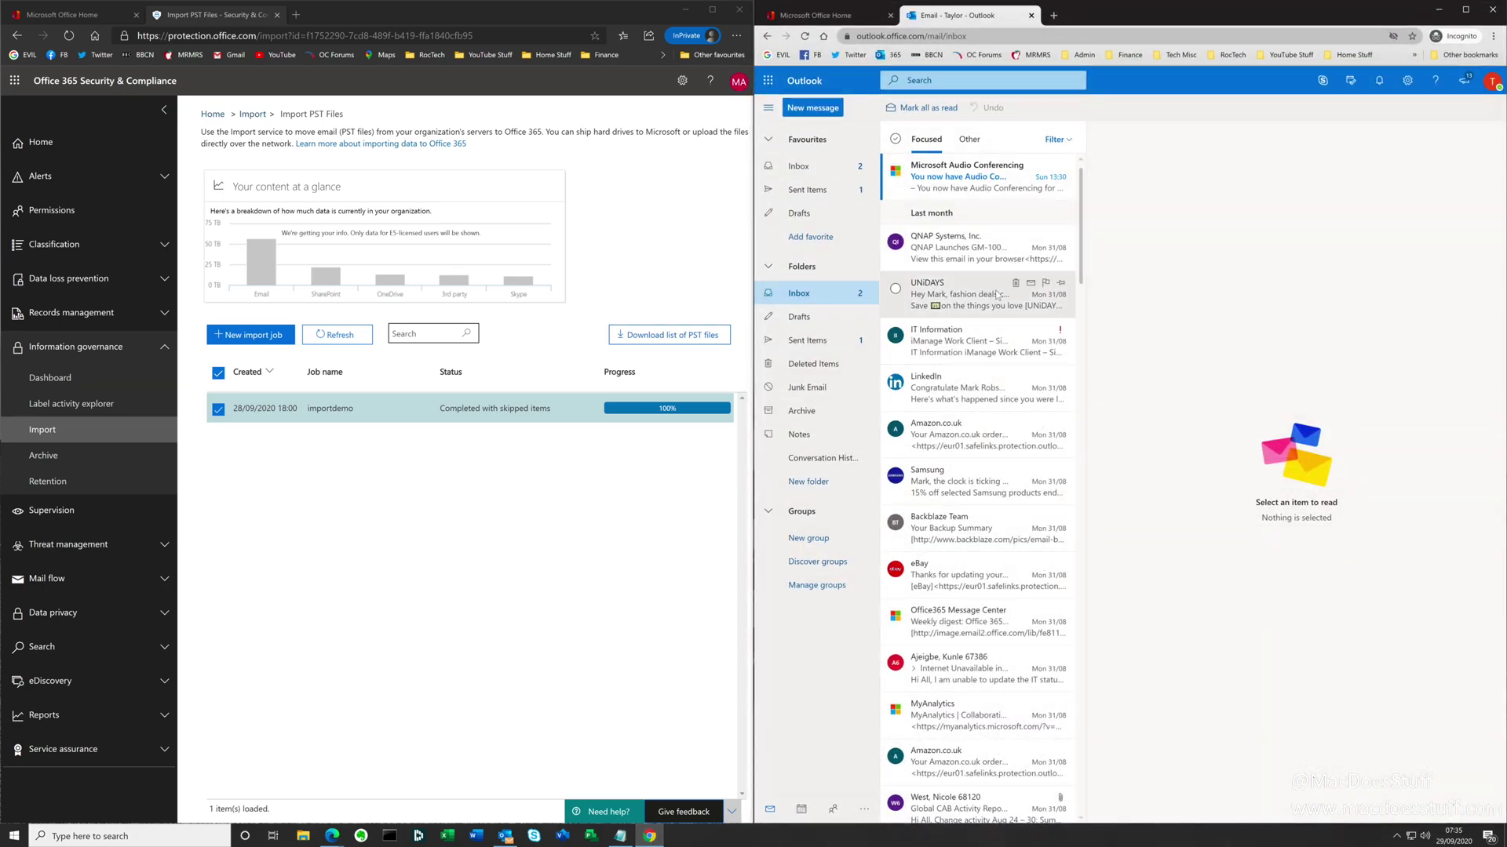